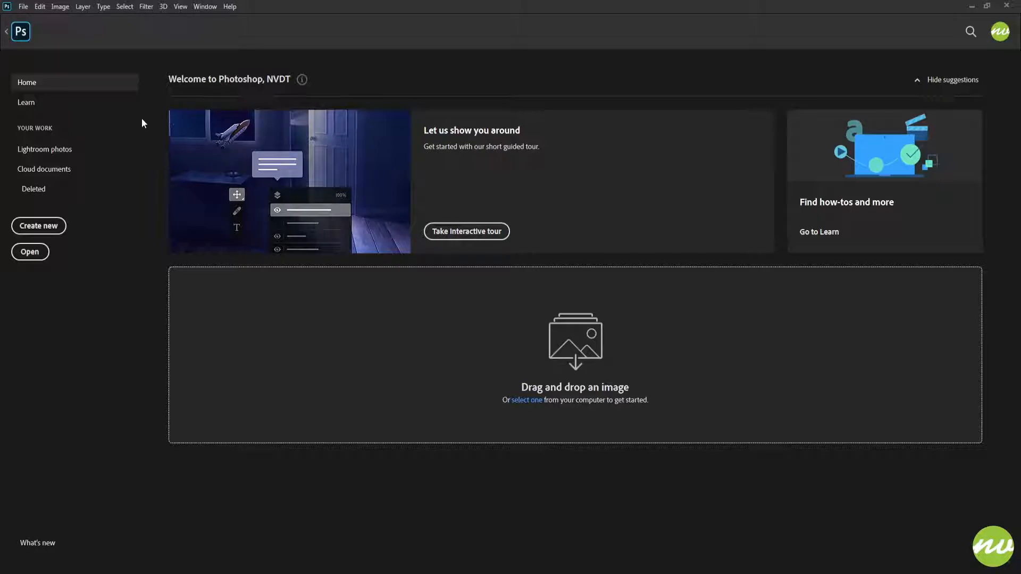
Step: Bring up FALLOUTSymbol(V2).psd fitted to the screen and compare the three symbol layers by showing and hiding each one
click(37, 34)
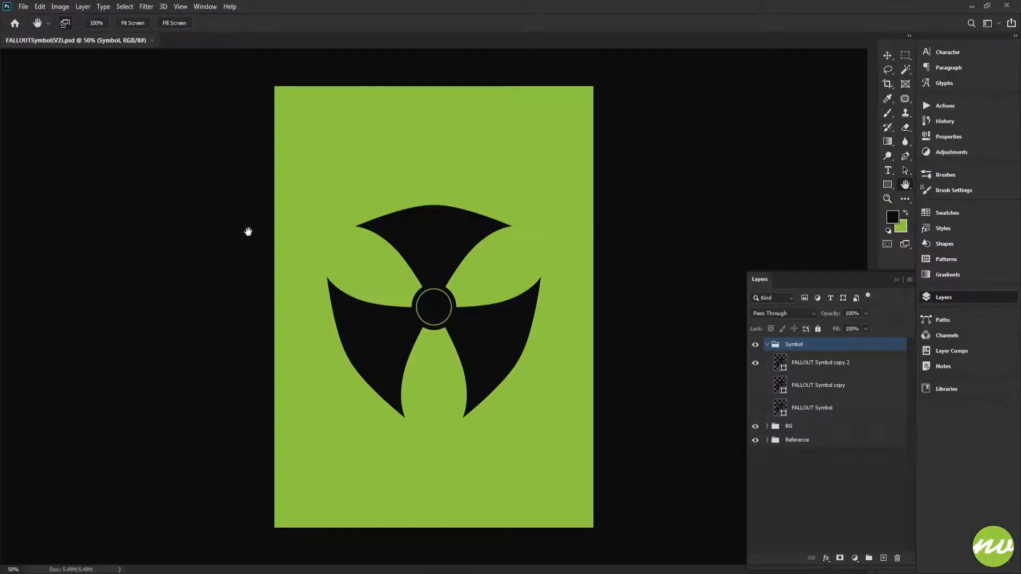
click(138, 24)
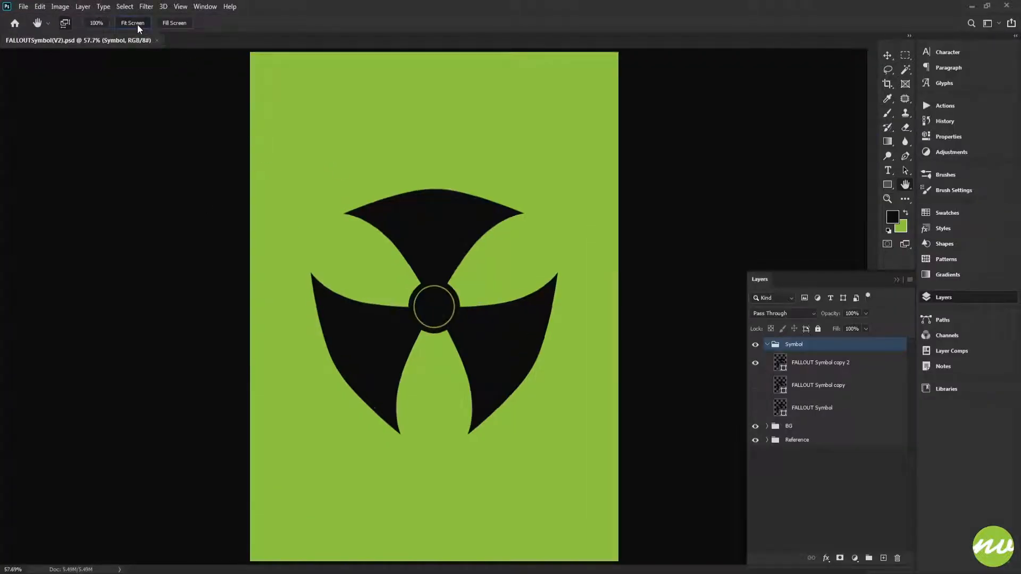
click(756, 363)
click(756, 409)
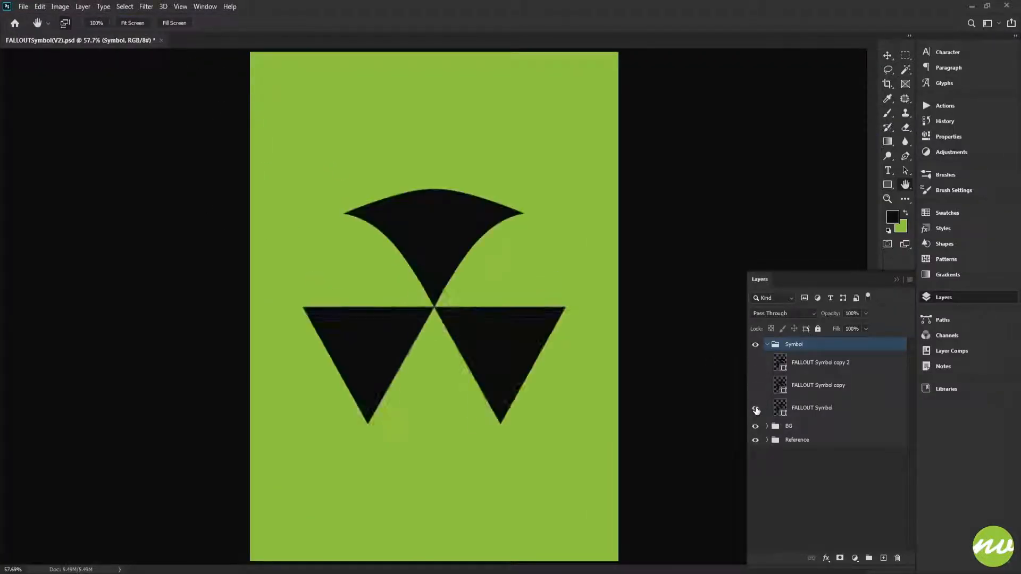
click(756, 408)
click(755, 386)
click(755, 386)
click(755, 363)
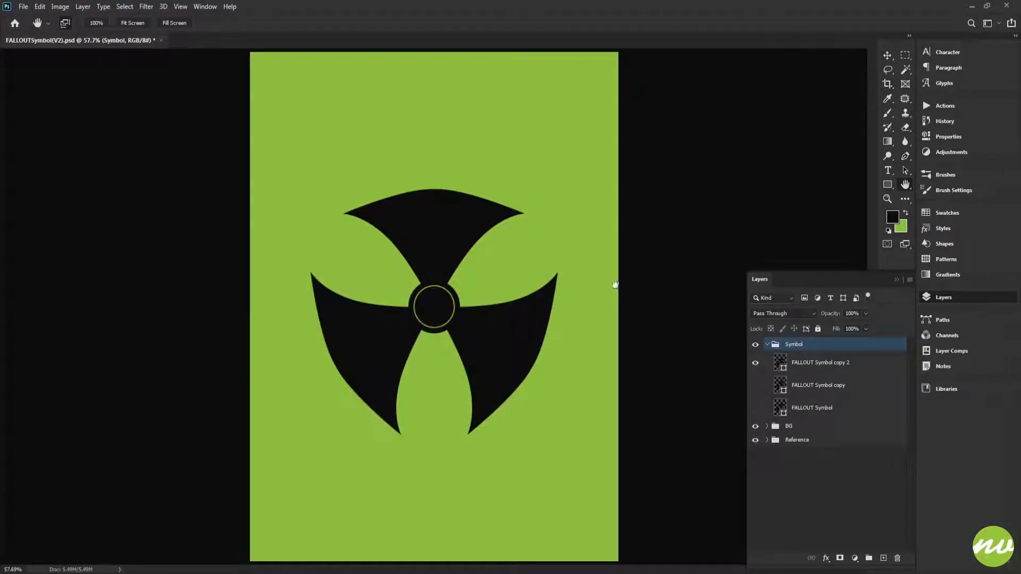
Step: Open FALLOUTSymbol(Oiginal).psd from the Workfiles folder and fit the document to the screen
click(23, 7)
click(43, 25)
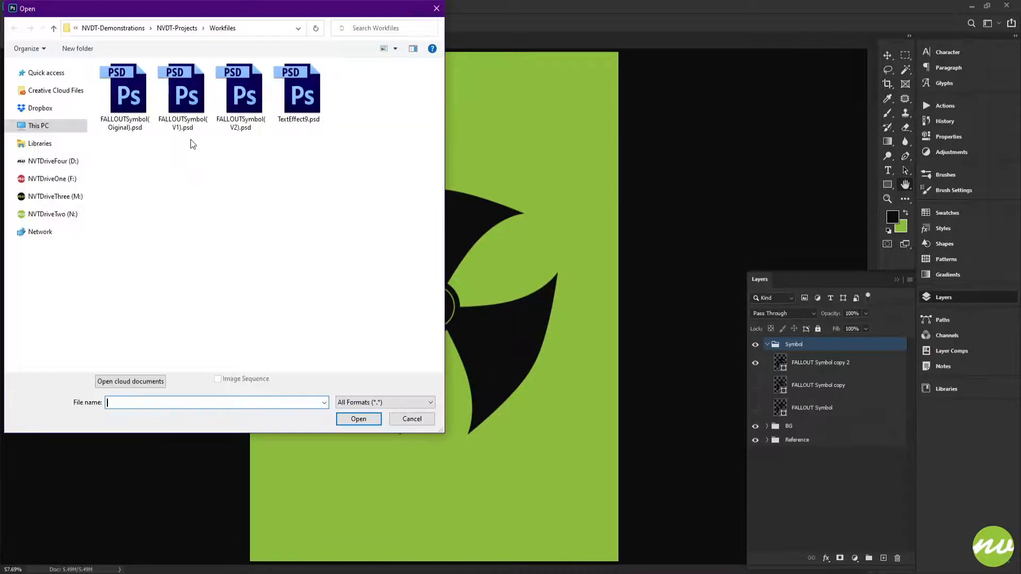
click(129, 97)
double_click(131, 98)
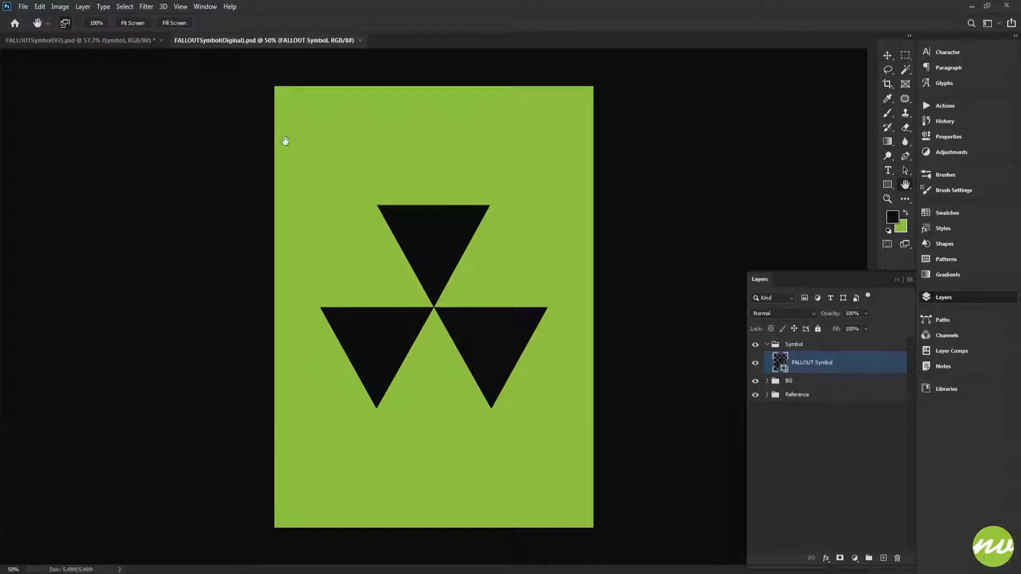
click(132, 24)
Step: Define the three-triangle FALLOUT Symbol shape as a custom shape, accepting the suggested name
key(u)
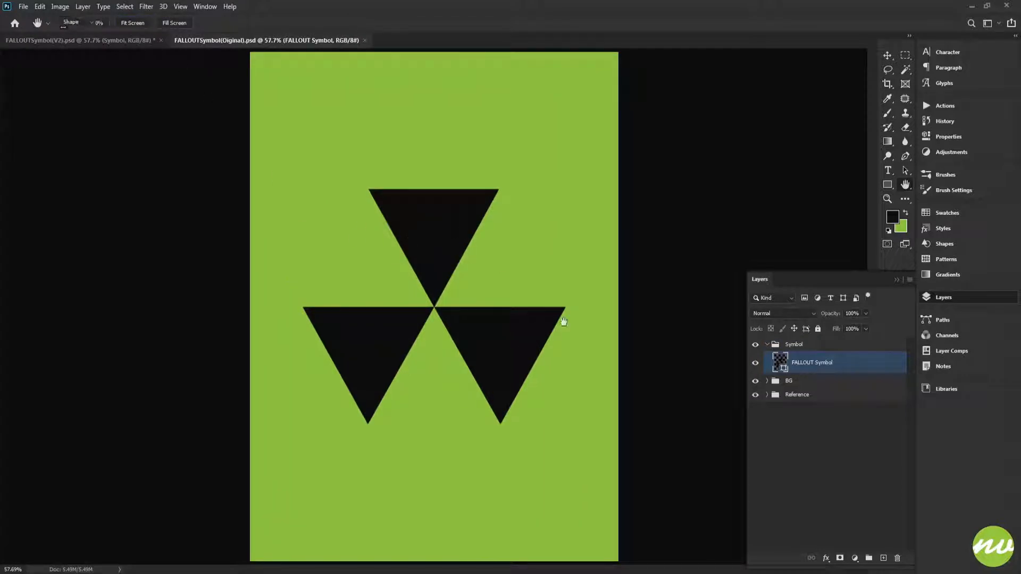
click(780, 363)
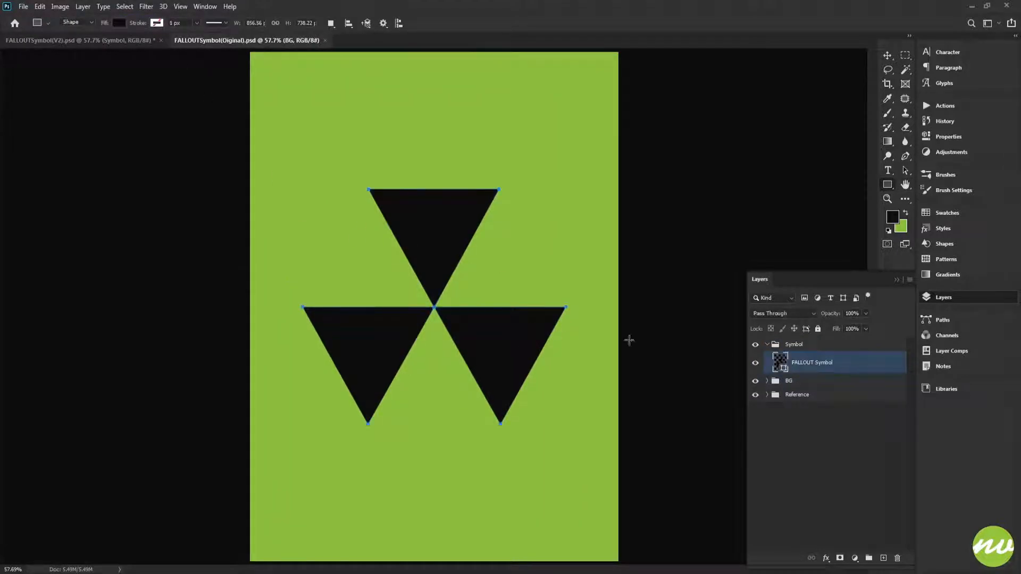
right_click(431, 249)
click(463, 256)
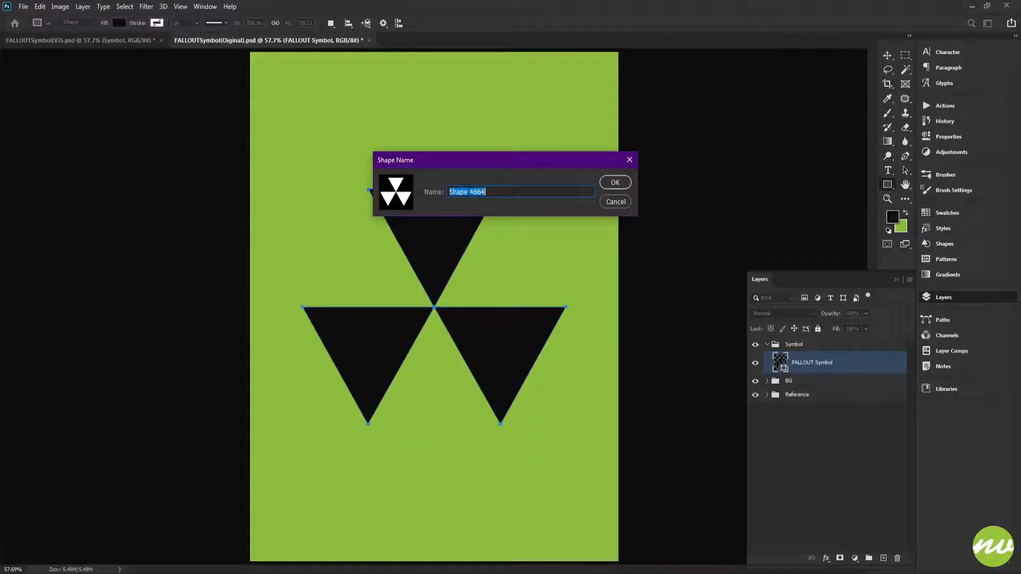
key(Return)
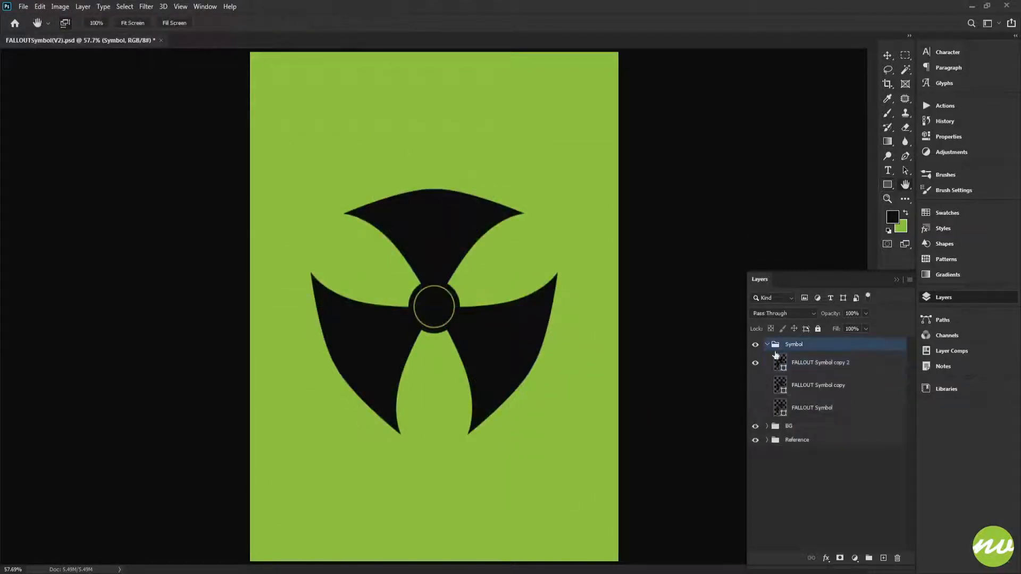
Step: Delete all three FALLOUT Symbol layers from the Symbol group in FALLOUTSymbol(V2).psd
click(805, 367)
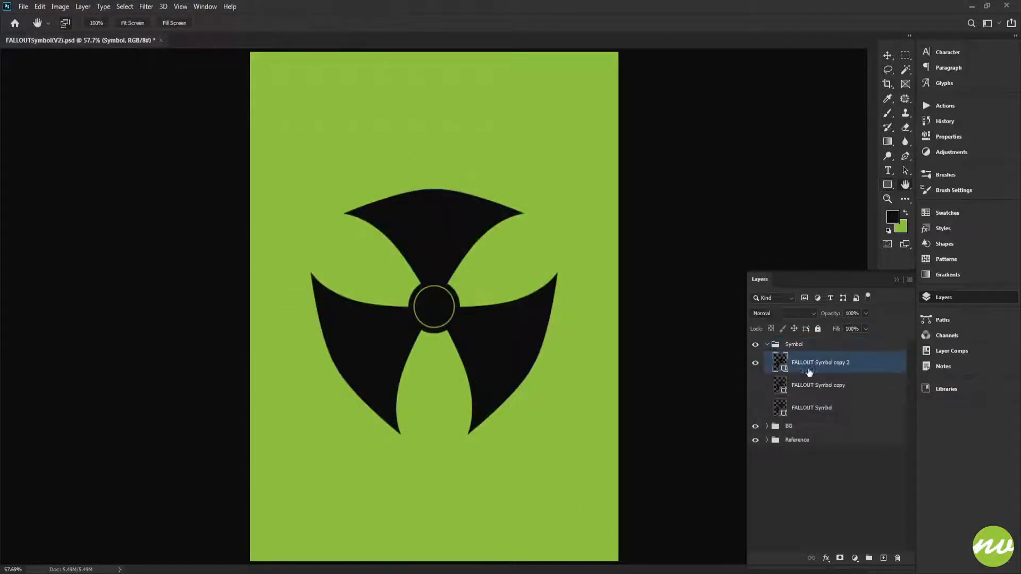
shift+click(811, 408)
key(Delete)
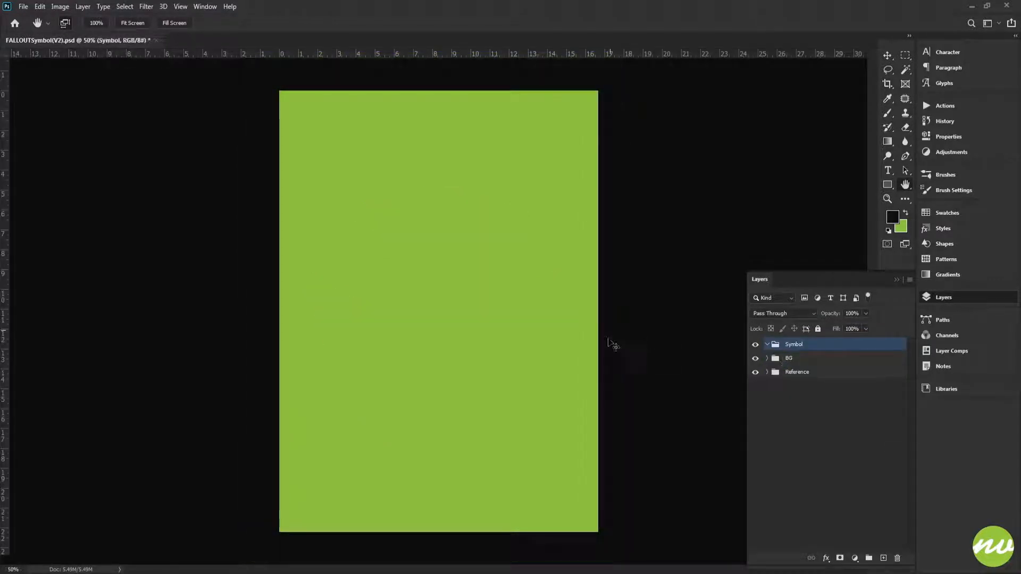
Step: Show the guides and remove both horizontal ones, keeping the vertical centre guide
key(v)
key(ctrl+semicolon)
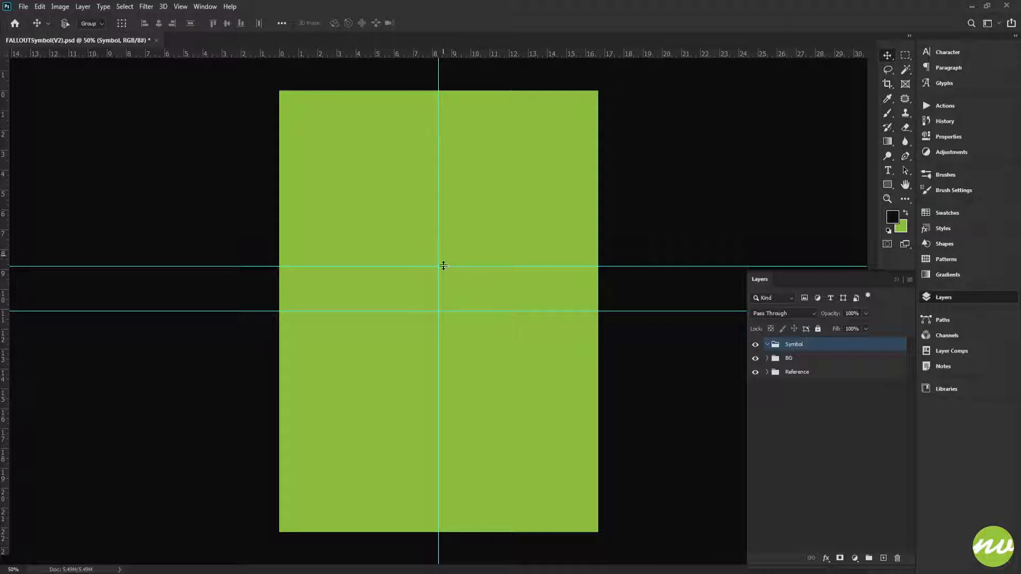
drag(443, 266, 443, 54)
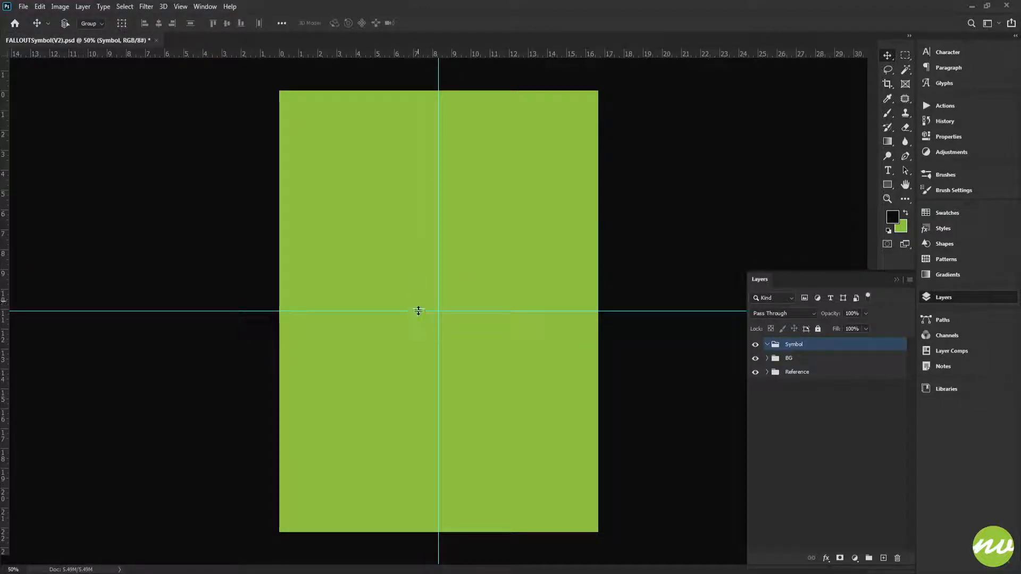
drag(419, 311, 426, 13)
Step: With the BG group selected, add guides along all four canvas edges and the horizontal centre, then hide the rulers and fit the view
click(794, 374)
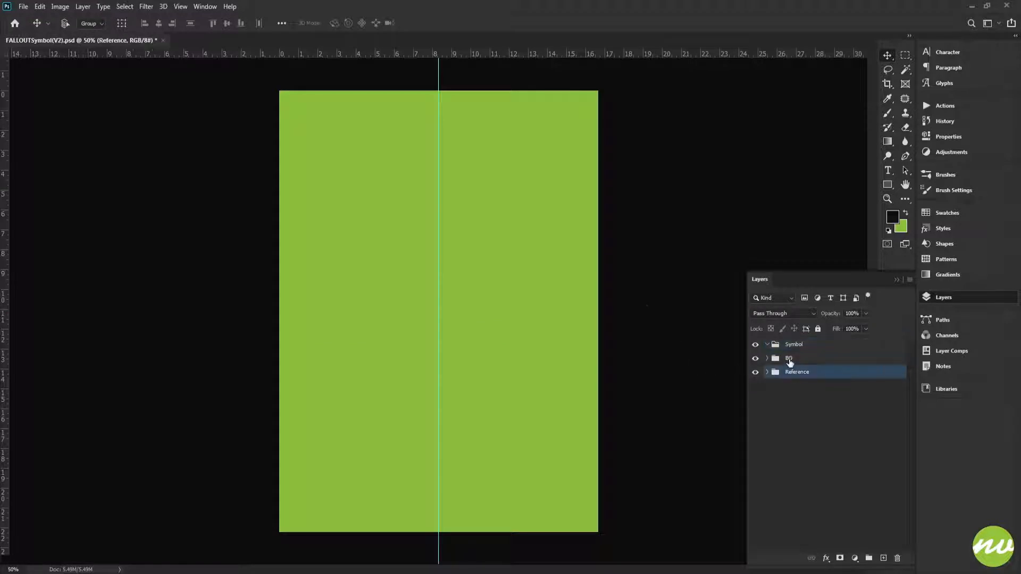
click(790, 360)
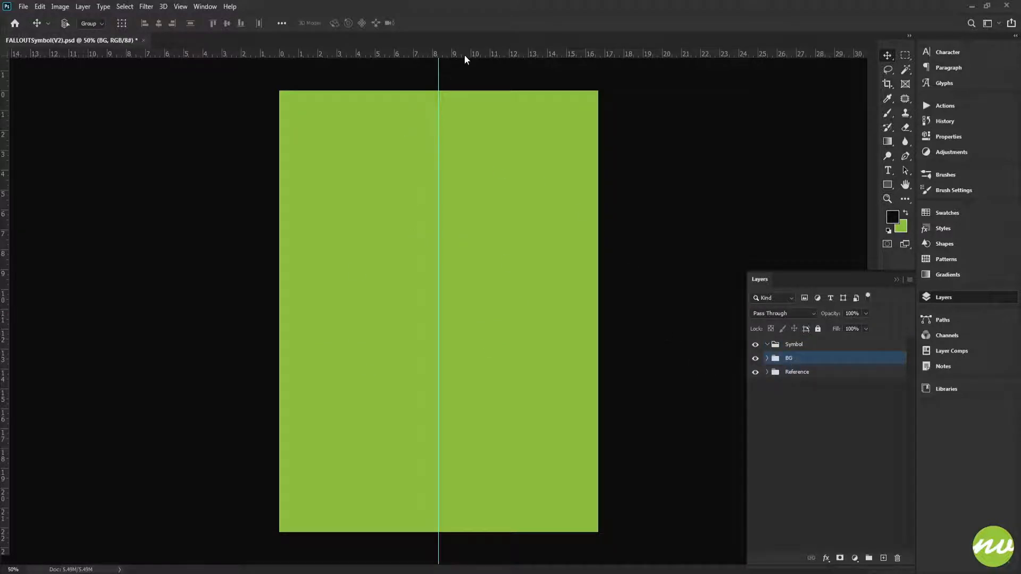
drag(464, 55, 511, 532)
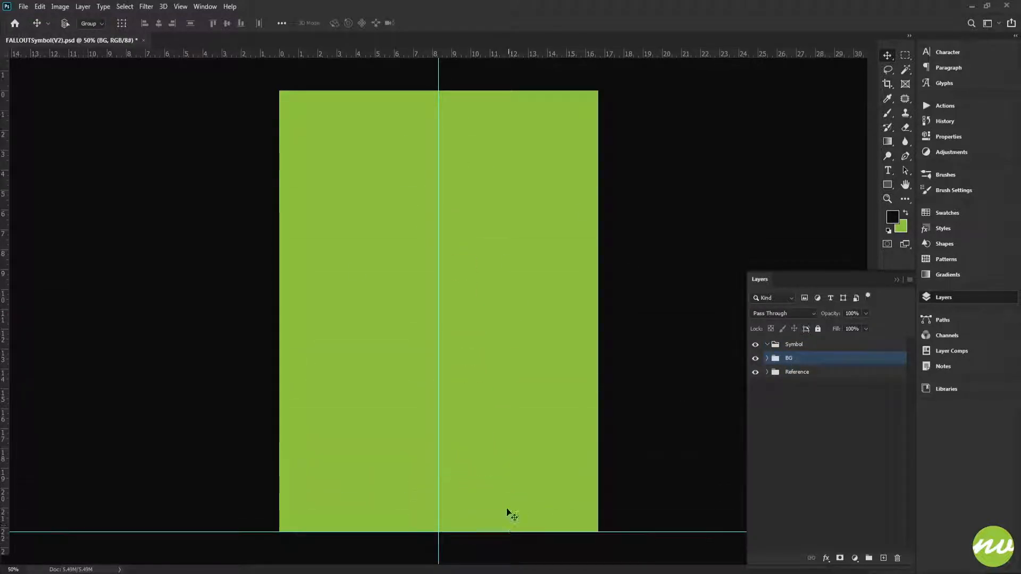
drag(528, 57, 526, 91)
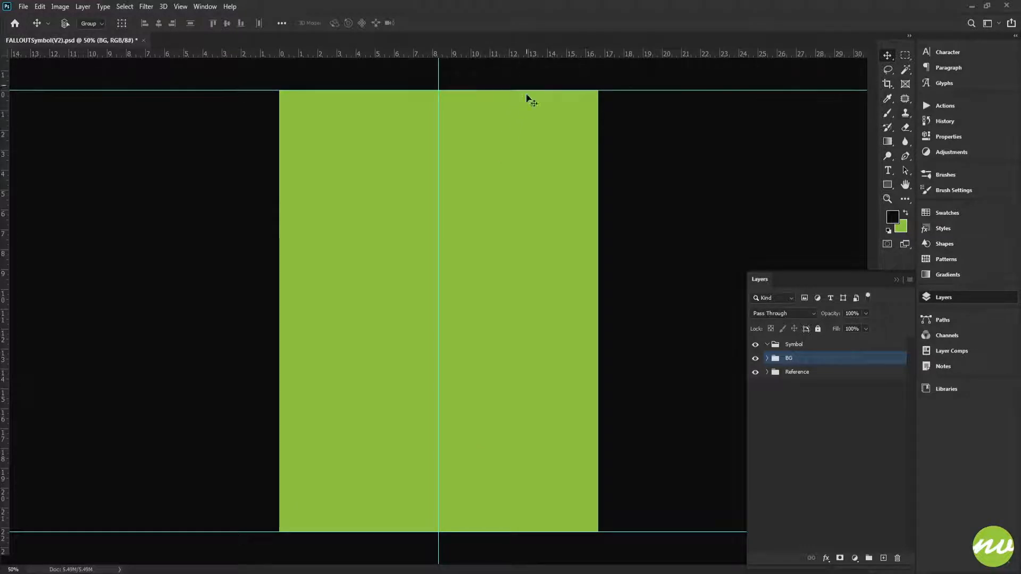
drag(454, 55, 470, 313)
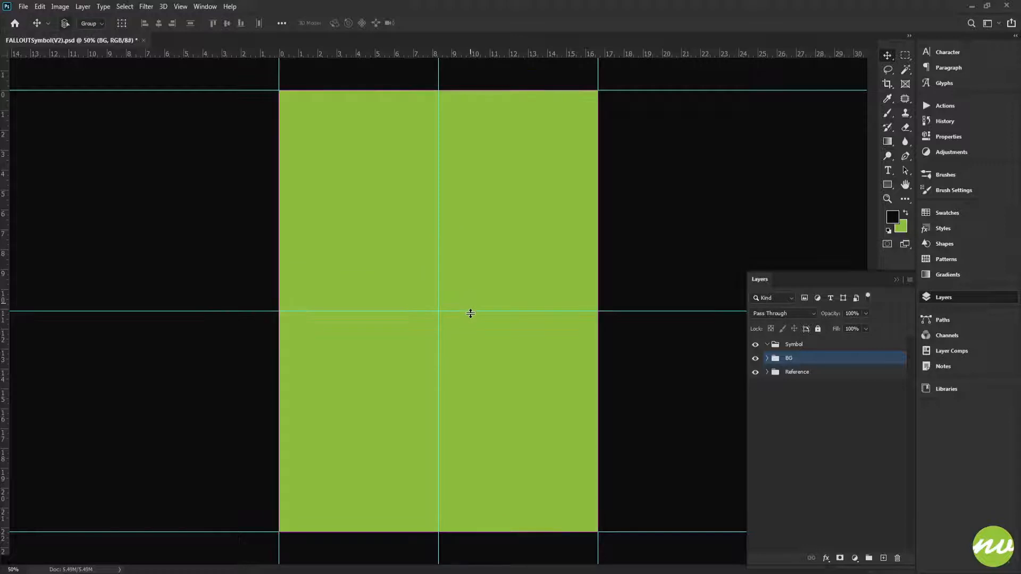
key(ctrl+r)
key(h)
click(132, 23)
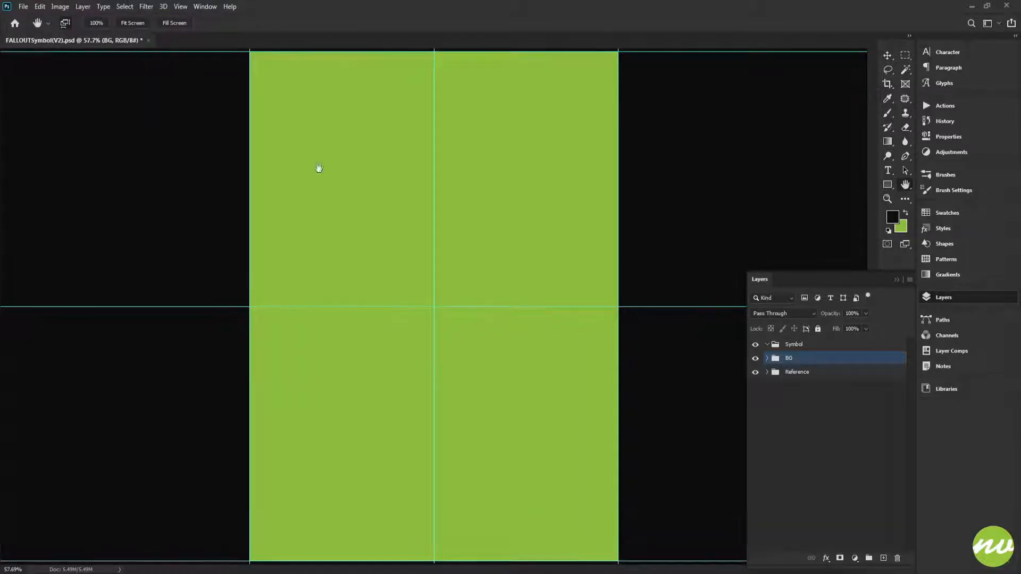
Step: Rename the Symbol group as FALLOUT Sign (Original)
double_click(794, 345)
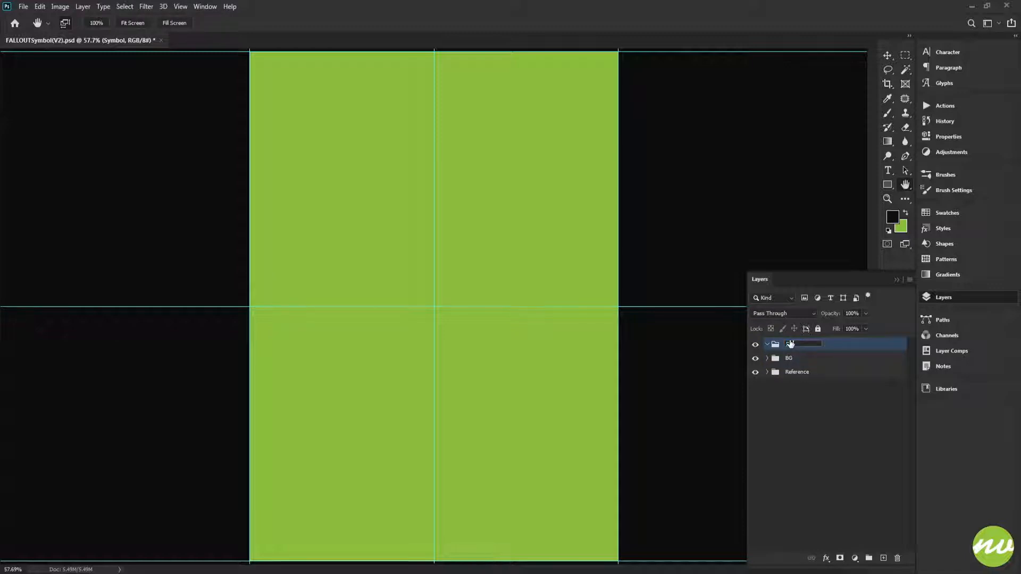
text(FALLOUT Sign (Original))
key(Return)
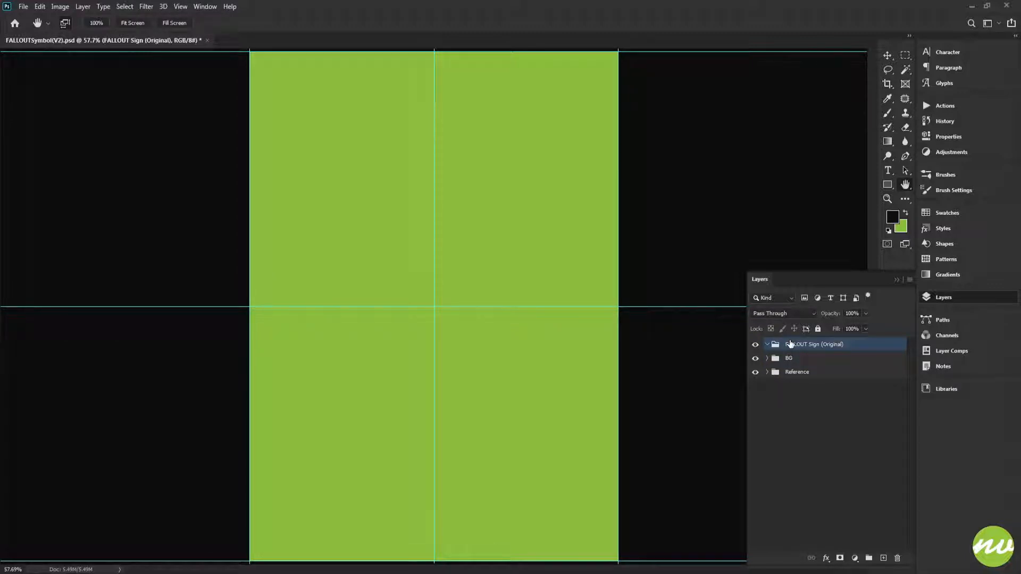
Step: Duplicate the FALLOUT Sign (Original) group, nest the copy inside the original and rename it Text
key(ctrl+j)
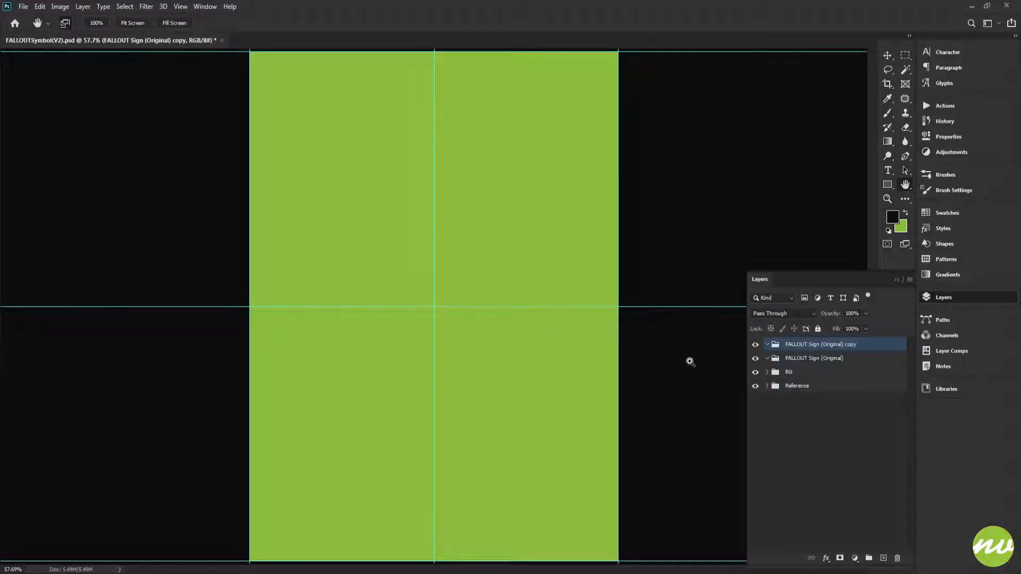
key(ctrl+bracketleft)
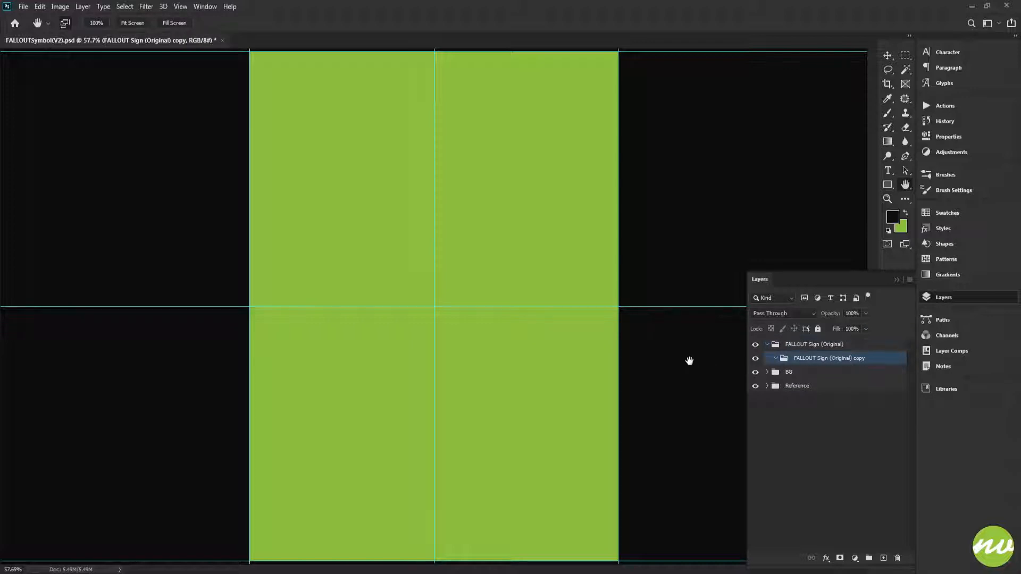
double_click(802, 358)
text(Text)
key(Return)
Step: Duplicate the Text group, nest the copy inside Text and rename it "- FALLOUT SHELTER"
key(ctrl+j)
drag(801, 360, 802, 372)
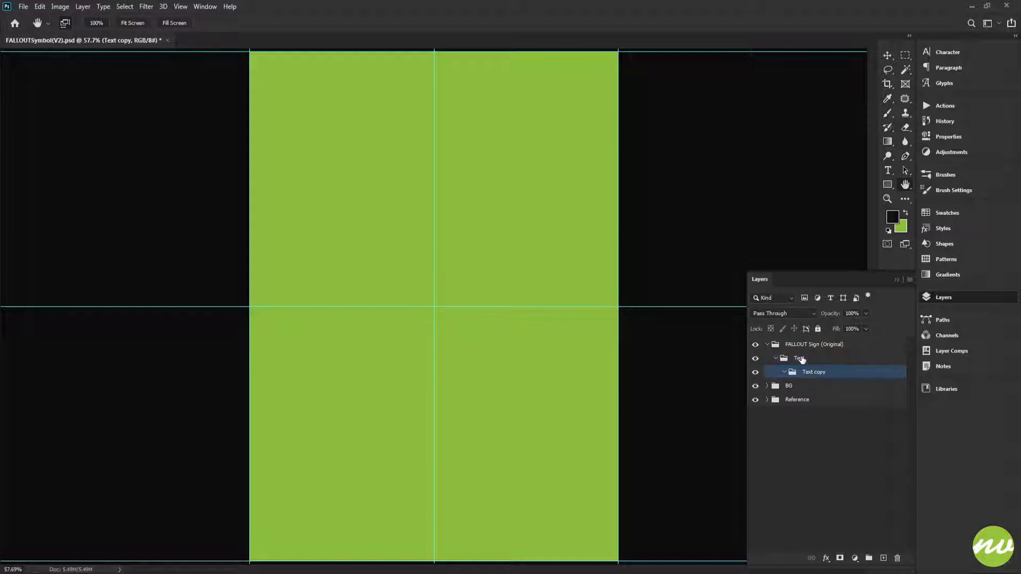
double_click(815, 372)
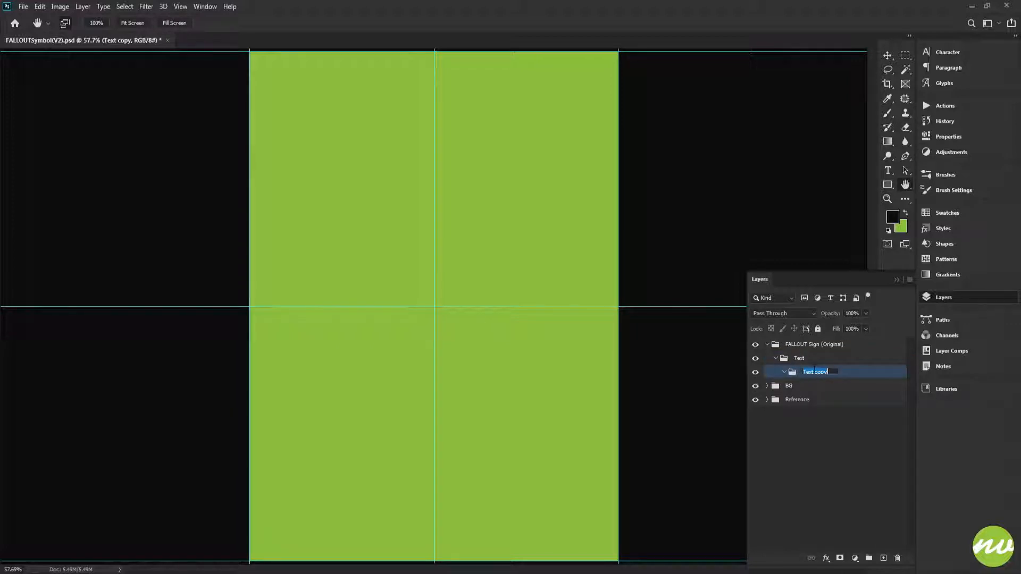
key(BackSpace)
text(- FALLOUT SHELTER)
key(Return)
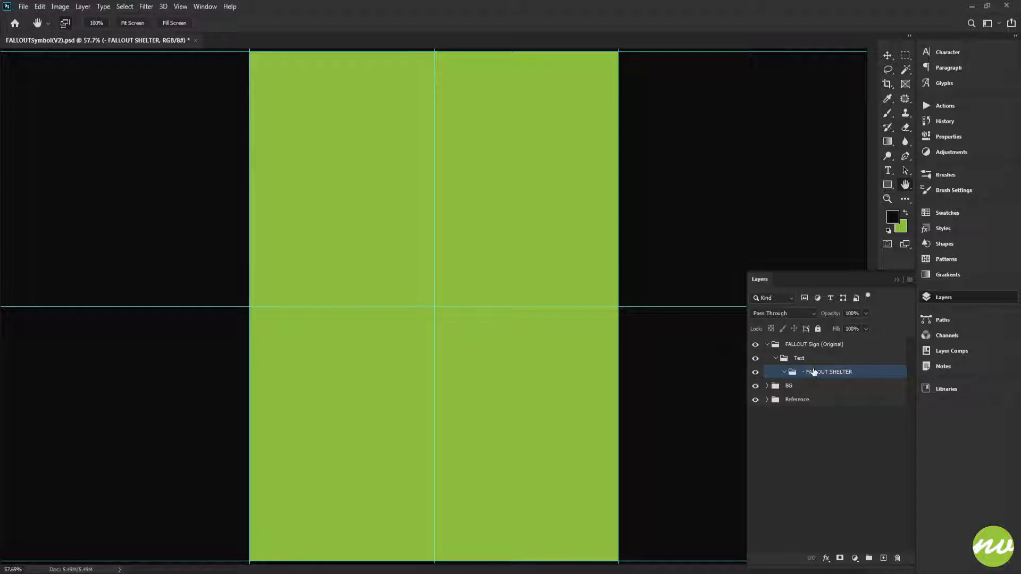
Step: Duplicate the "- FALLOUT SHELTER" group, place the copy below it at the same level inside Text and rename it "- DOD Message"
key(ctrl+j)
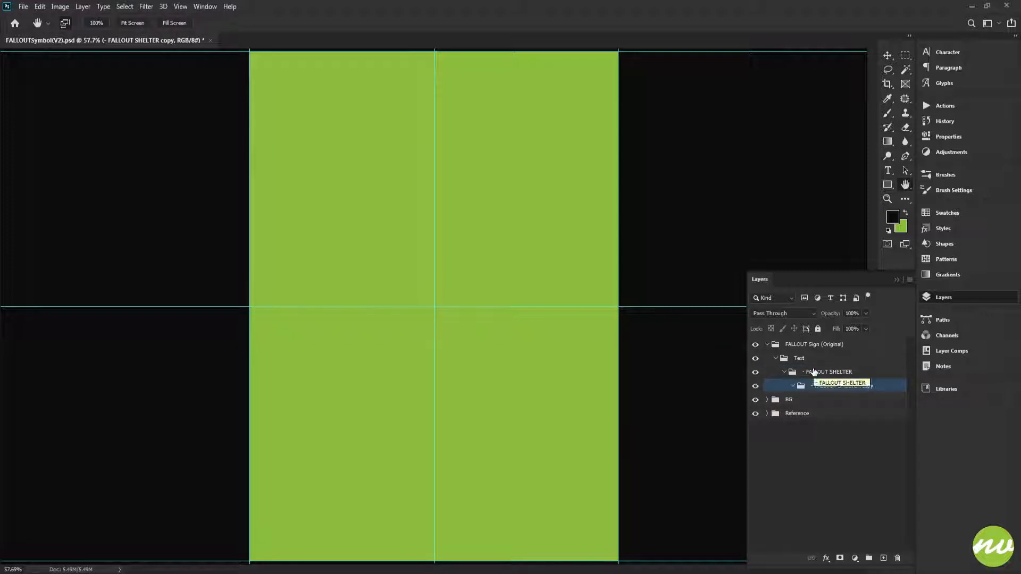
key(ctrl+[)
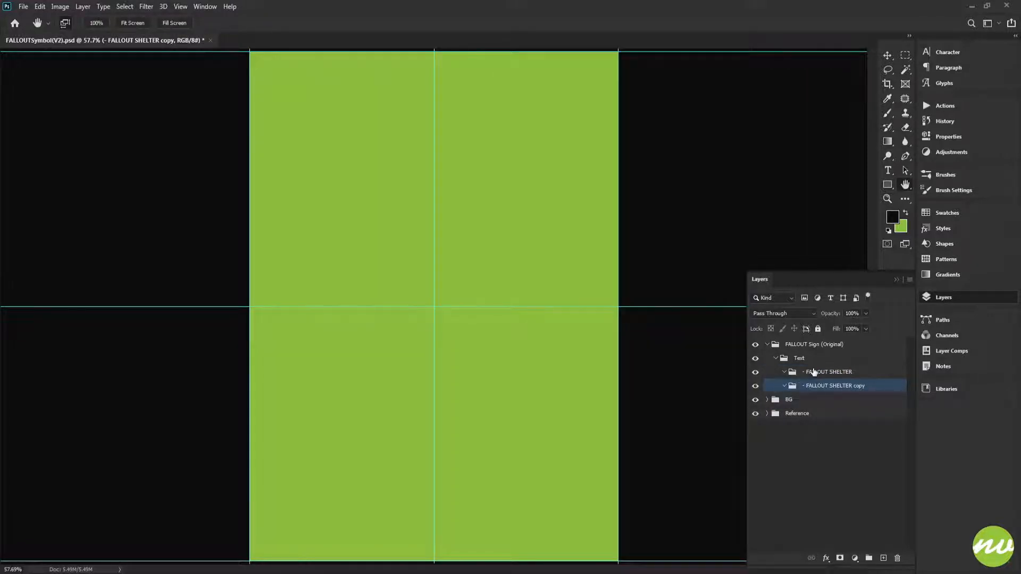
double_click(812, 386)
text(DOD Message)
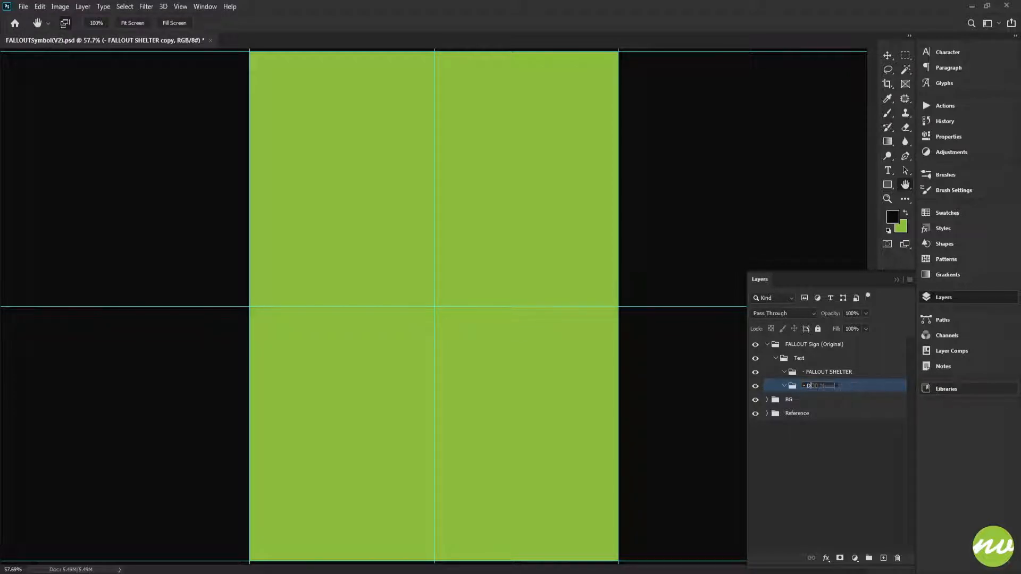
key(Return)
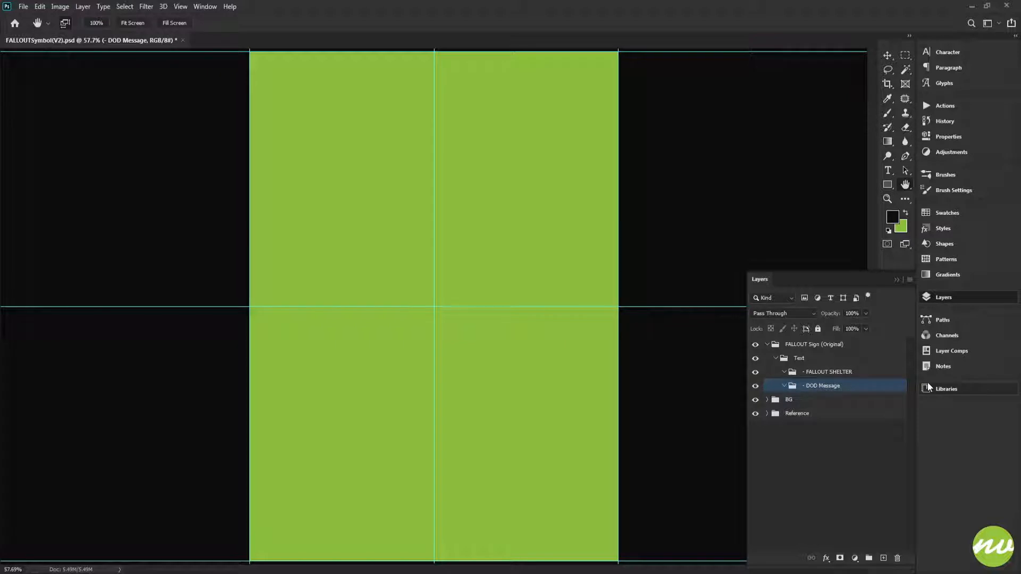
Step: Collapse the Text group and add a new group below it named "Symbol | Capacity Circle | Symbol Base"
click(776, 359)
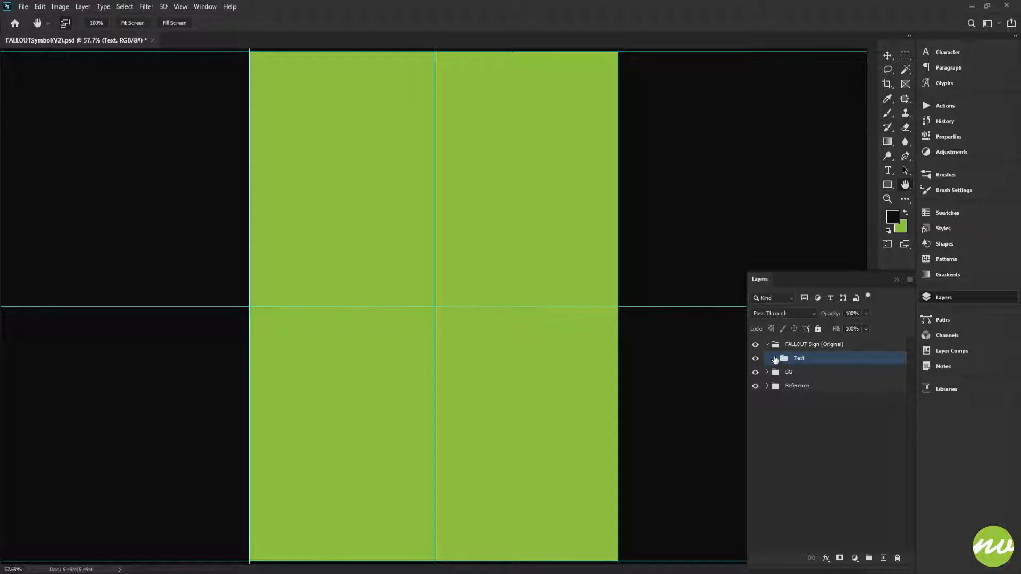
click(776, 359)
click(776, 359)
click(869, 559)
double_click(801, 373)
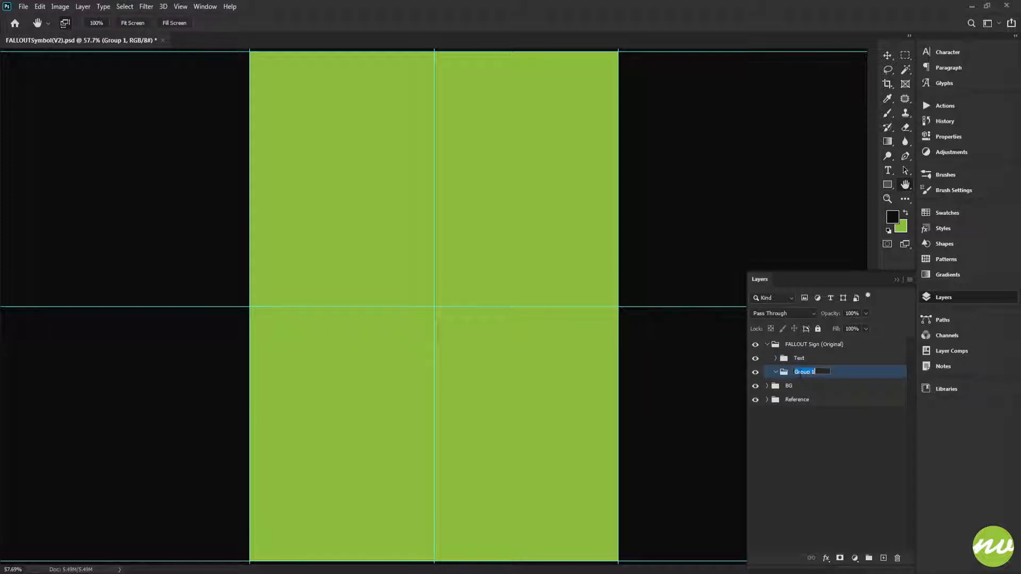
text(S)
text(ymbol | Capacity Circkle)
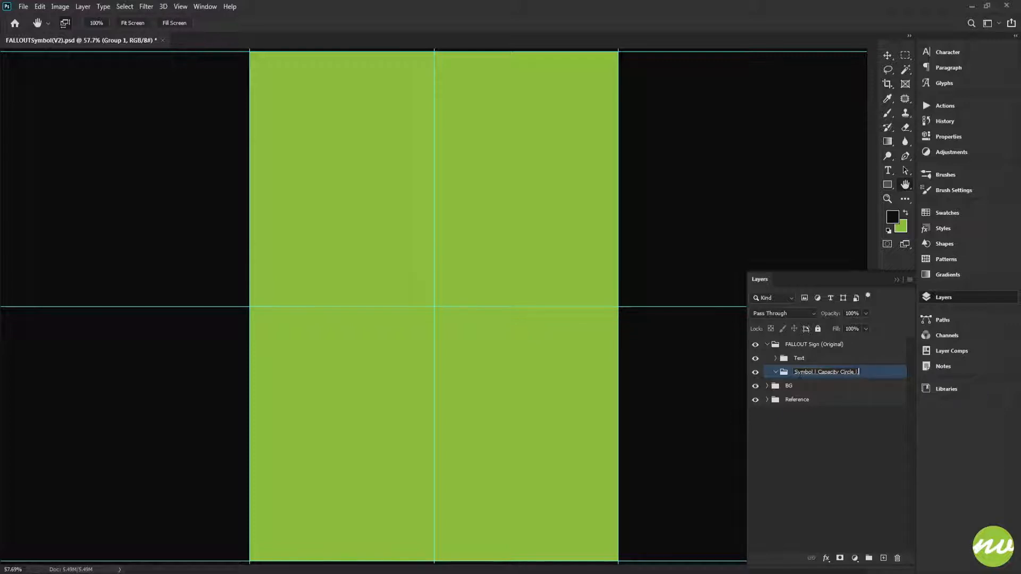
text(| Symbol Base)
key(Return)
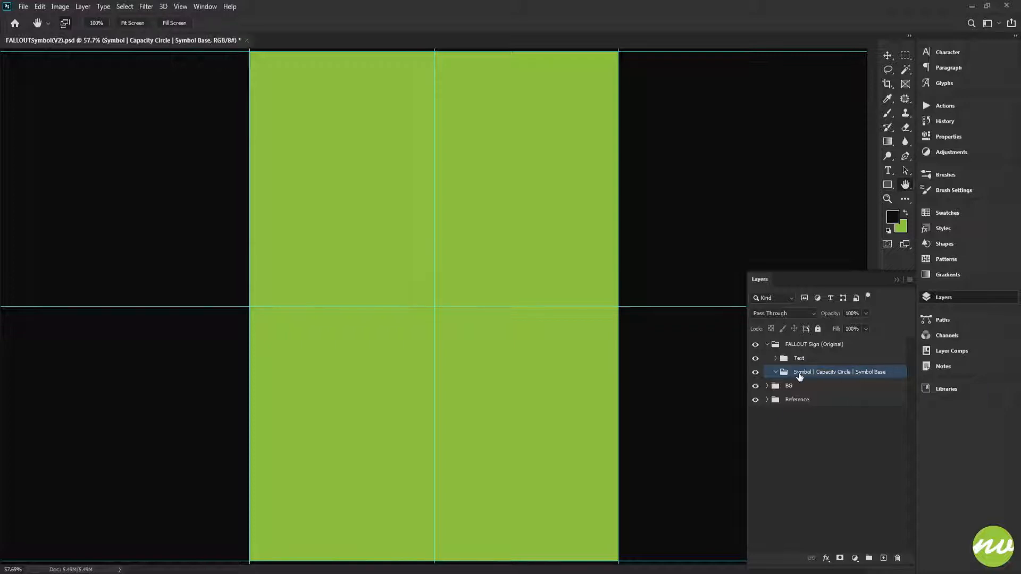
Step: Duplicate the "Symbol | Capacity Circle | Symbol Base" group inside itself to make subgroups named "- Symbol", "- Capacity Circle" and "- Symbol Base"
double_click(831, 375)
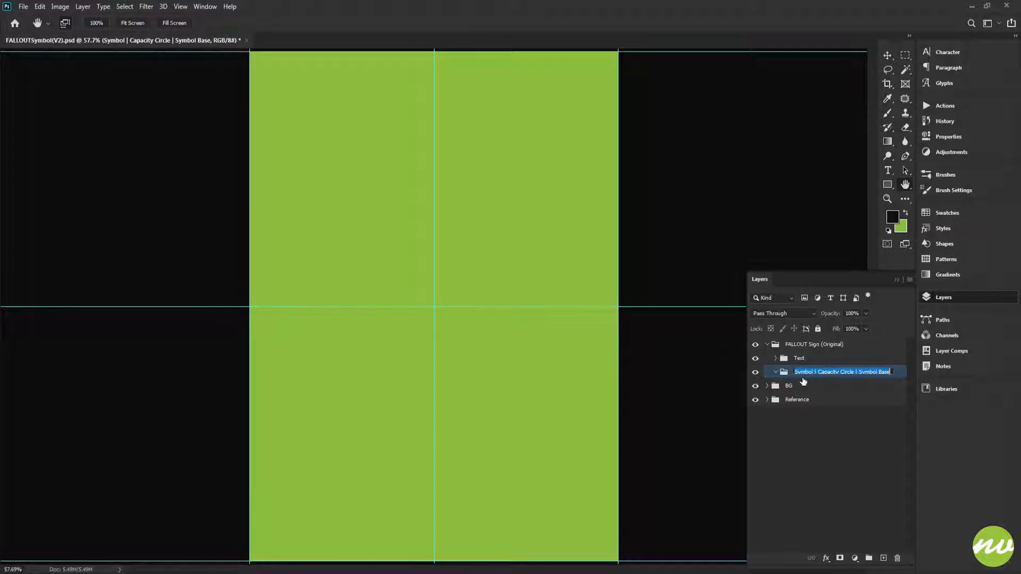
key(Return)
key(ctrl+j)
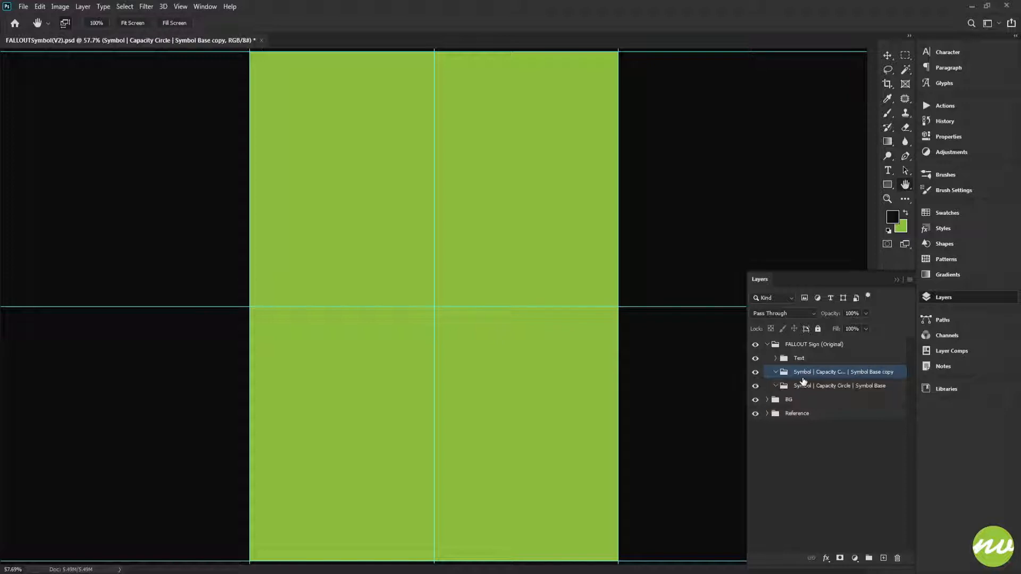
drag(803, 381, 804, 385)
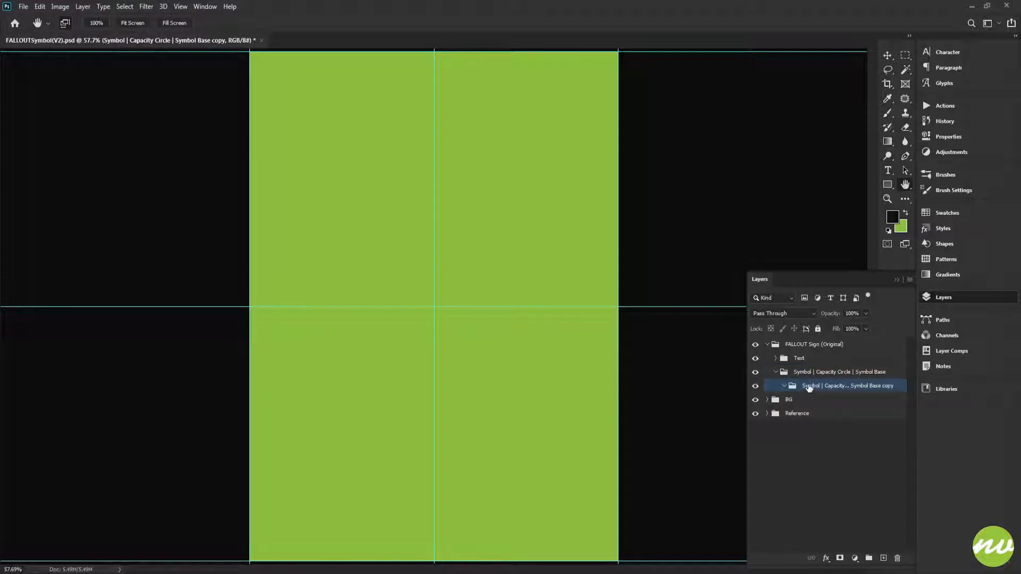
double_click(811, 386)
key(ctrl+c)
key(BackSpace)
key(ctrl+v)
key(ctrl+a)
text(- Symbol)
key(Return)
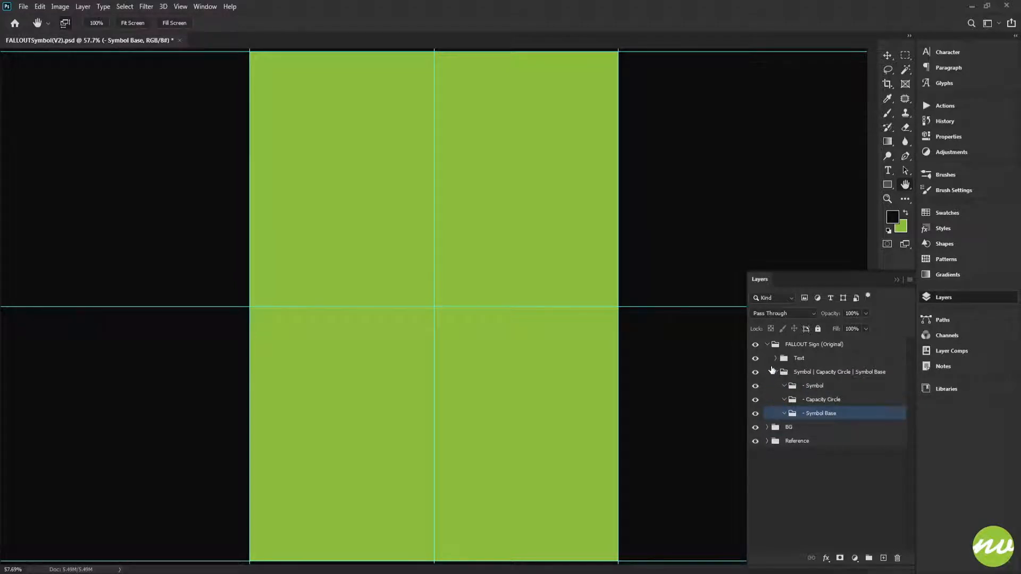
Step: Expand the Text group and add a group named Sign Base below the symbol group, at the same level inside FALLOUT Sign (Original)
click(777, 359)
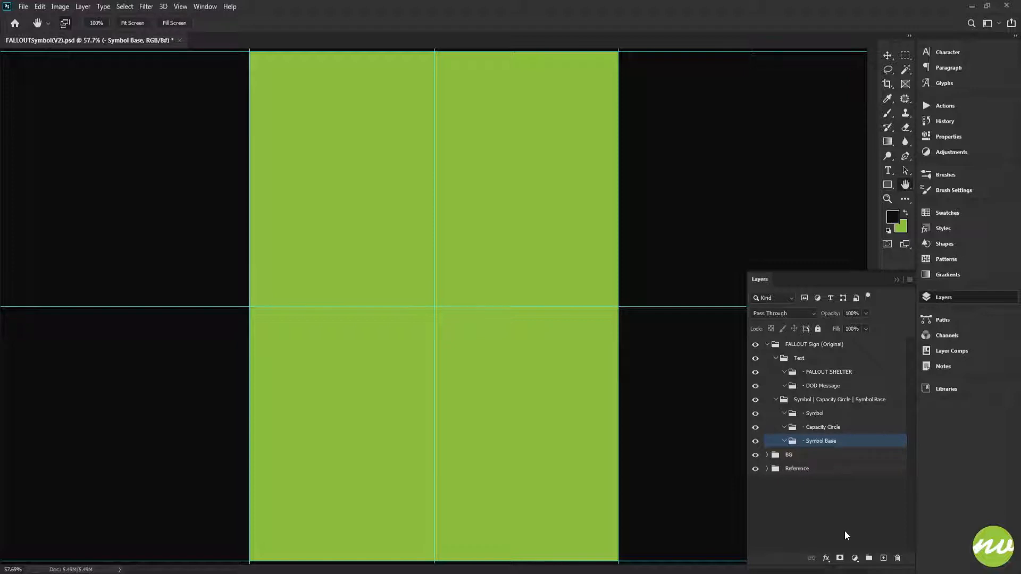
click(869, 558)
key(ctrl+bracketleft)
key(ctrl+bracketleft)
key(ctrl+bracketleft)
key(ctrl+bracketleft)
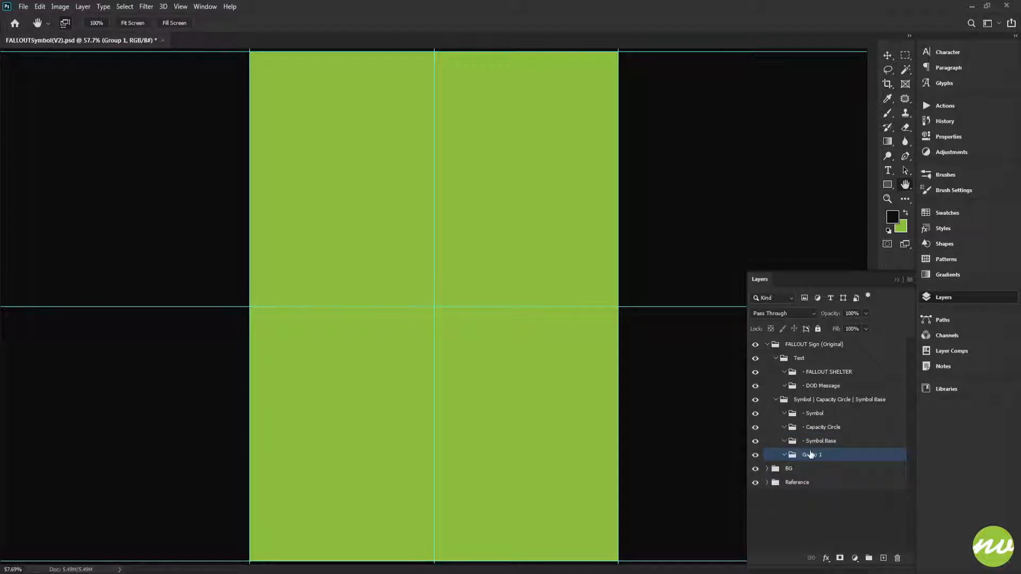
key(ctrl+bracketright)
key(ctrl+bracketright)
double_click(809, 454)
text(Sign Base)
key(Return)
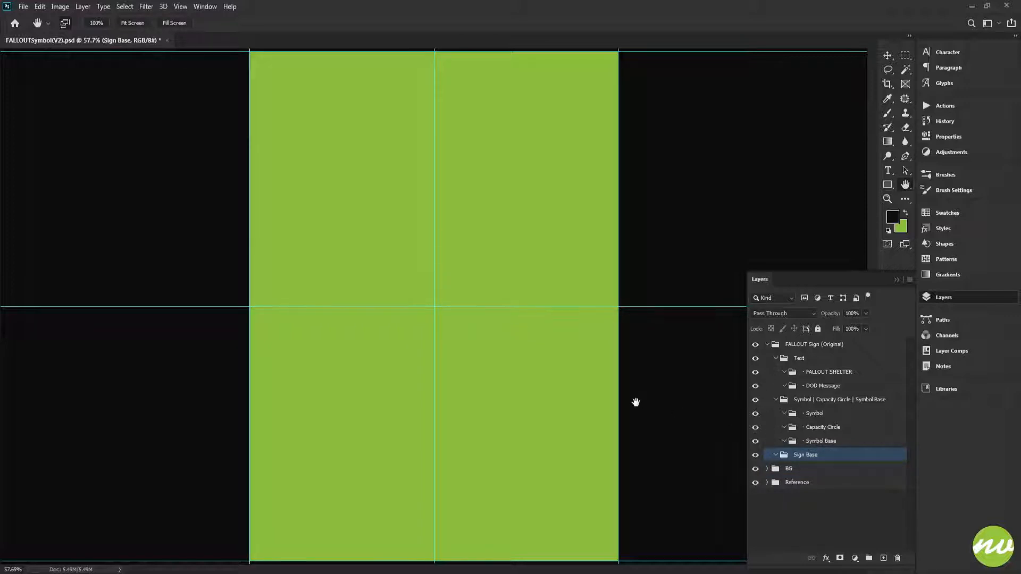
Step: Draw a 1200 x 1600 px rectangle shape covering the whole canvas inside the Sign Base group
key(u)
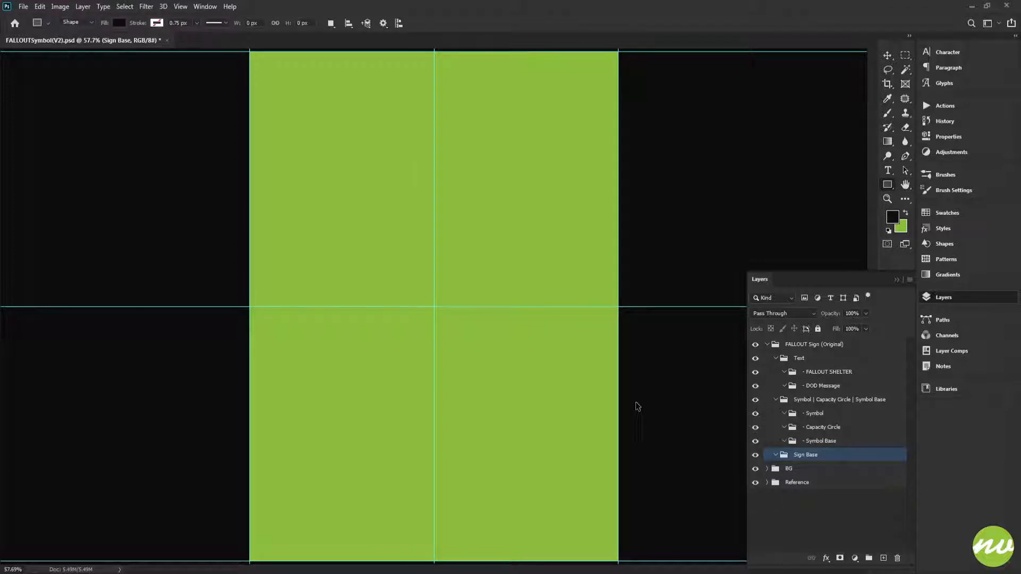
key(ctrl+minus)
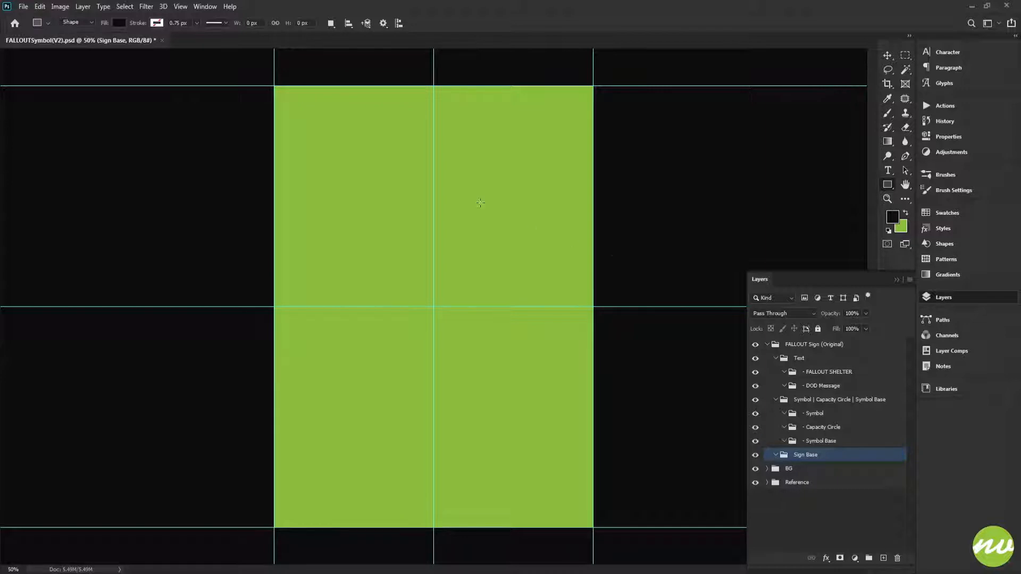
right_click(887, 184)
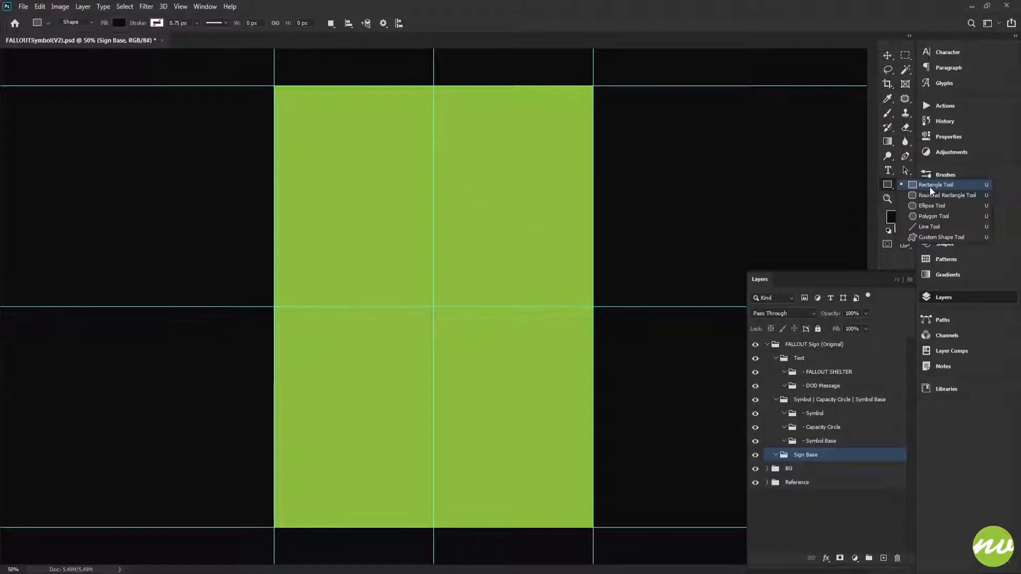
click(930, 187)
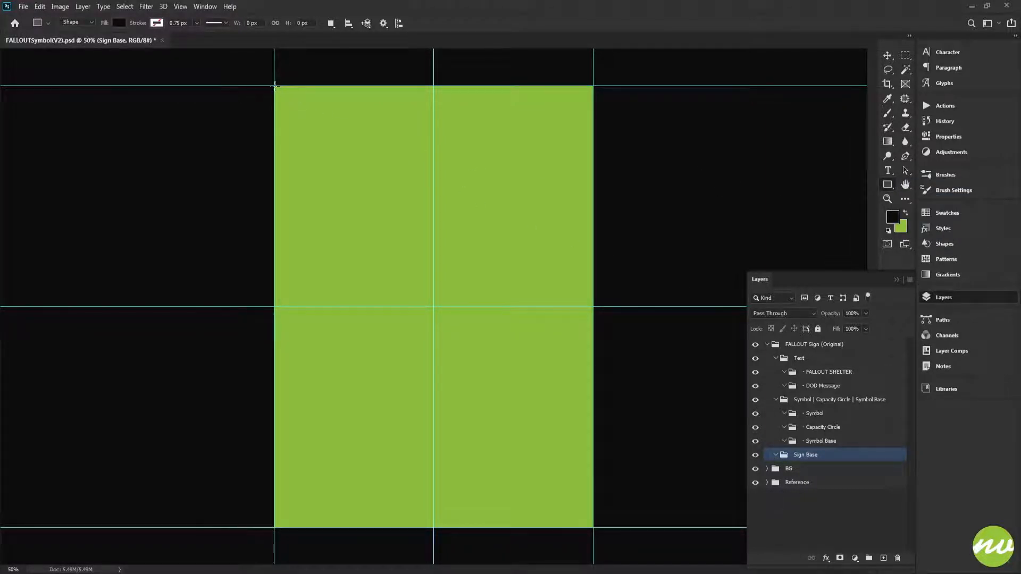
drag(275, 85, 594, 528)
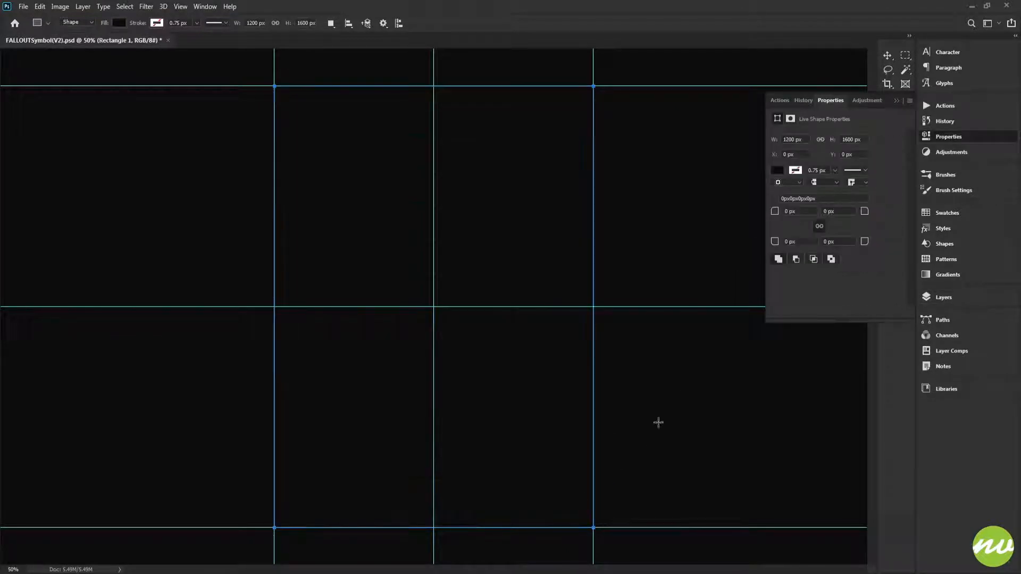
Step: Fill the rectangle with the recently used yellow and check its hex code without changing it
click(778, 170)
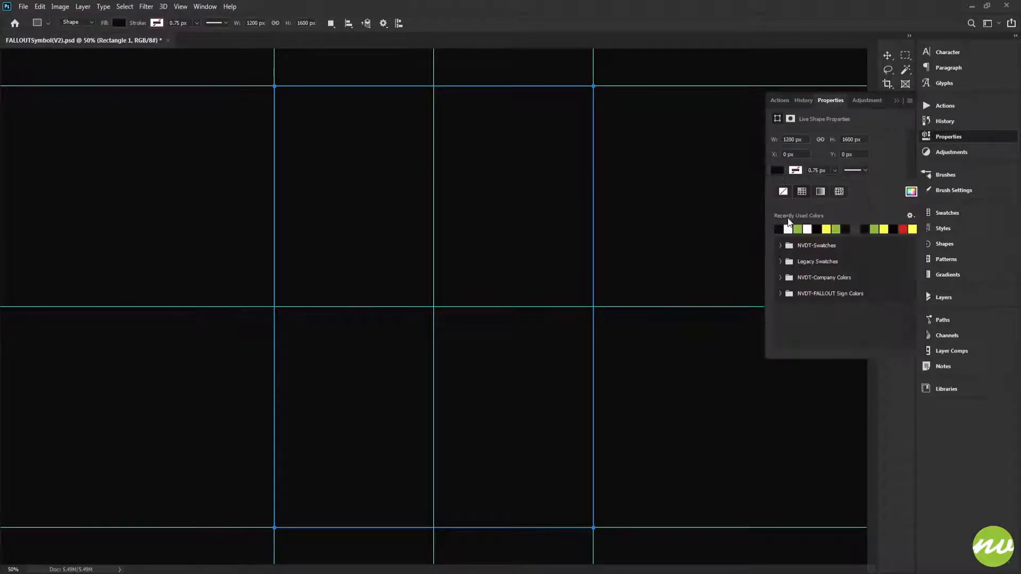
click(826, 228)
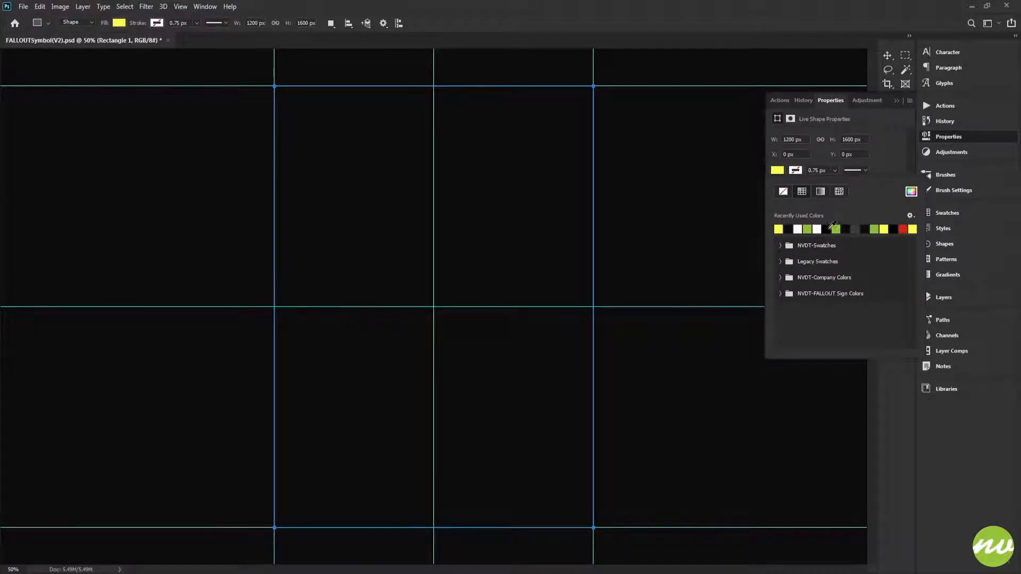
click(945, 297)
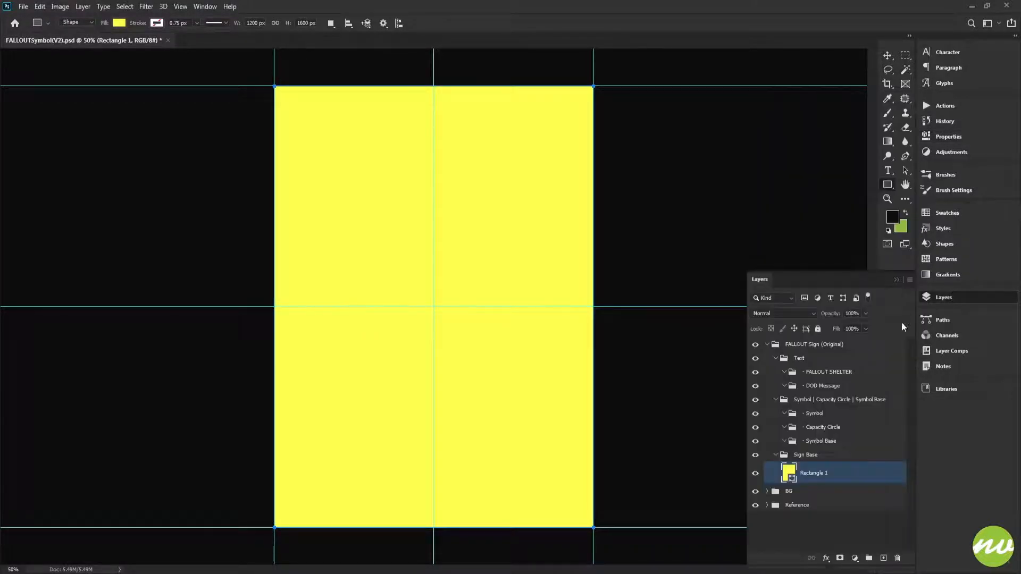
double_click(789, 473)
click(647, 287)
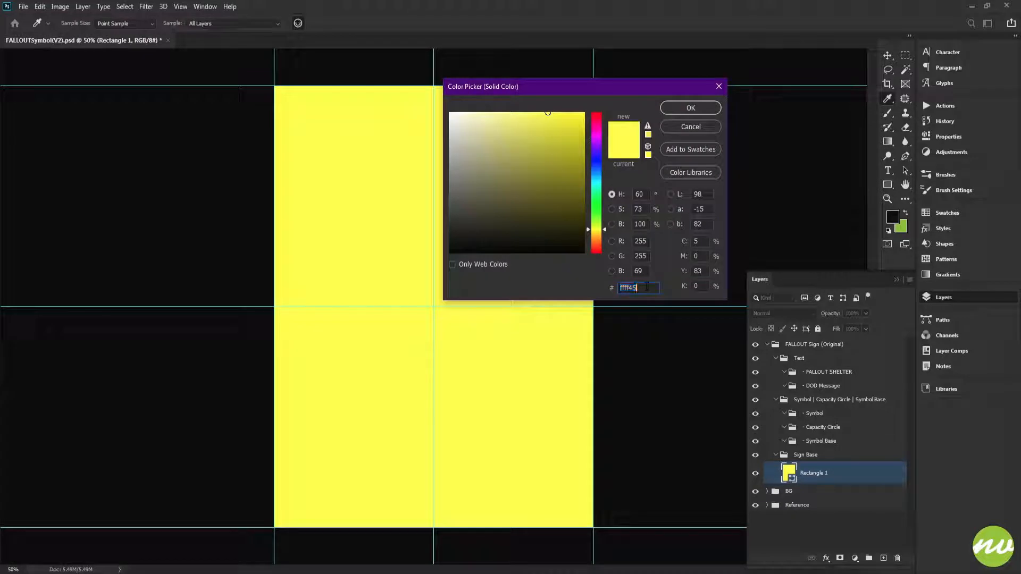
click(690, 131)
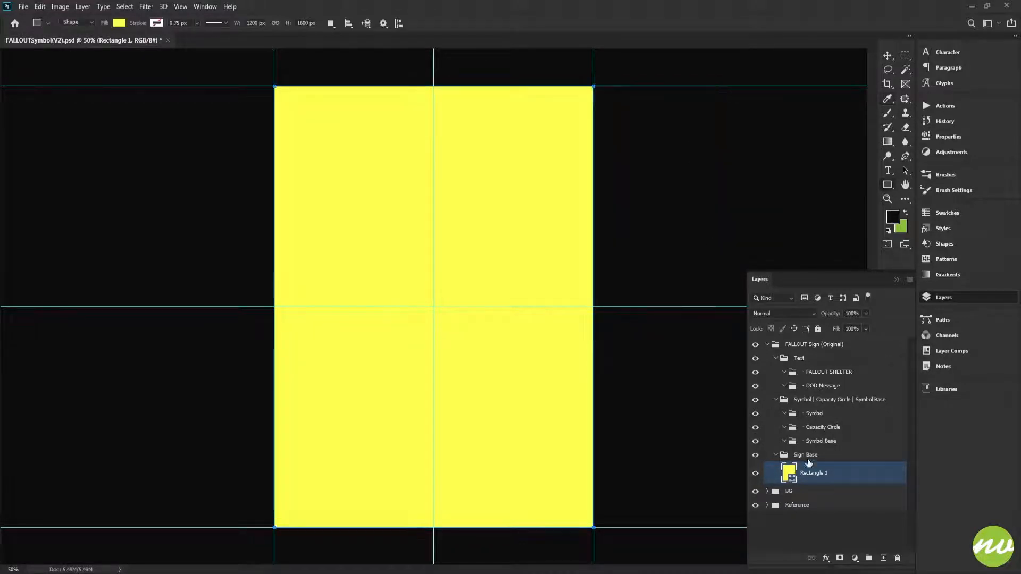
Step: Rename the yellow rectangle's layer as Base
double_click(811, 473)
text(B)
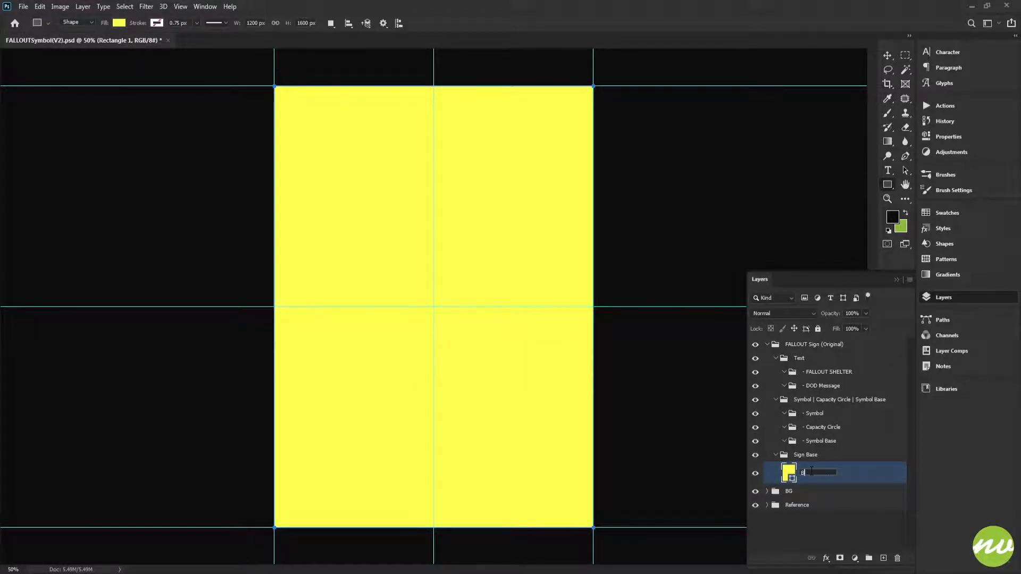
text(ase)
key(Return)
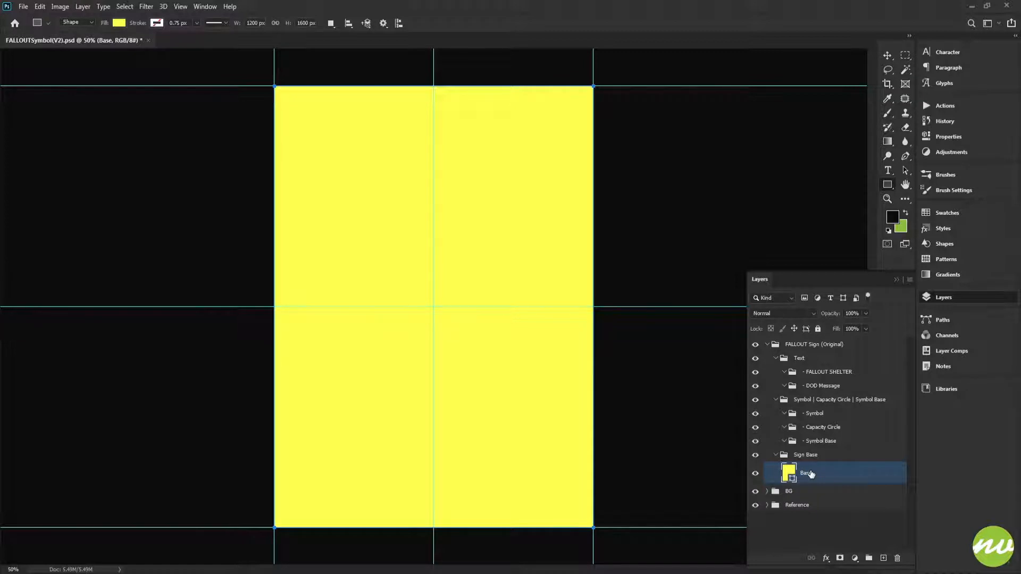
Step: Duplicate the Base layer and recolor the copy with the near-black foreground color 09090a
key(ctrl+j)
double_click(789, 472)
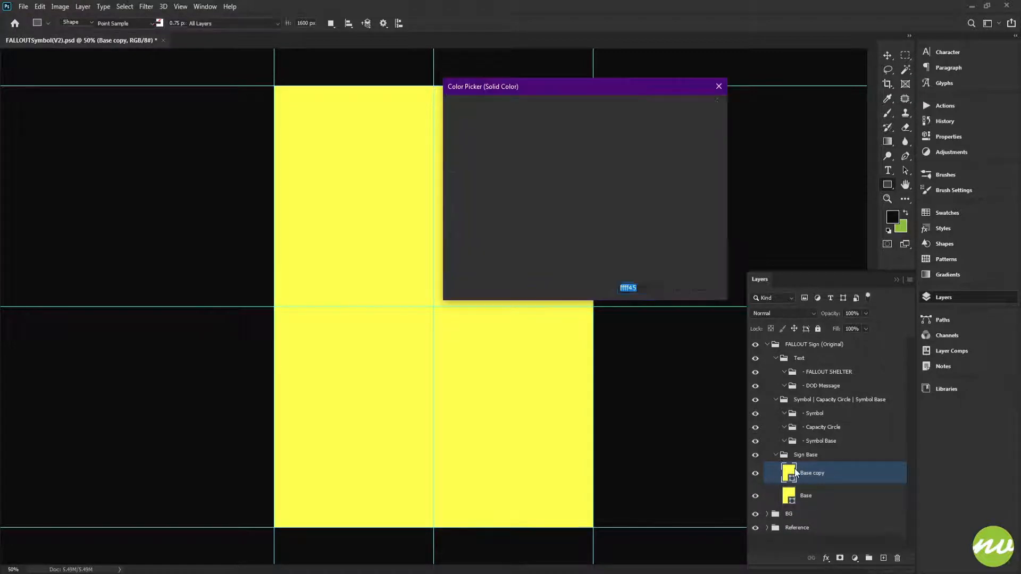
click(894, 218)
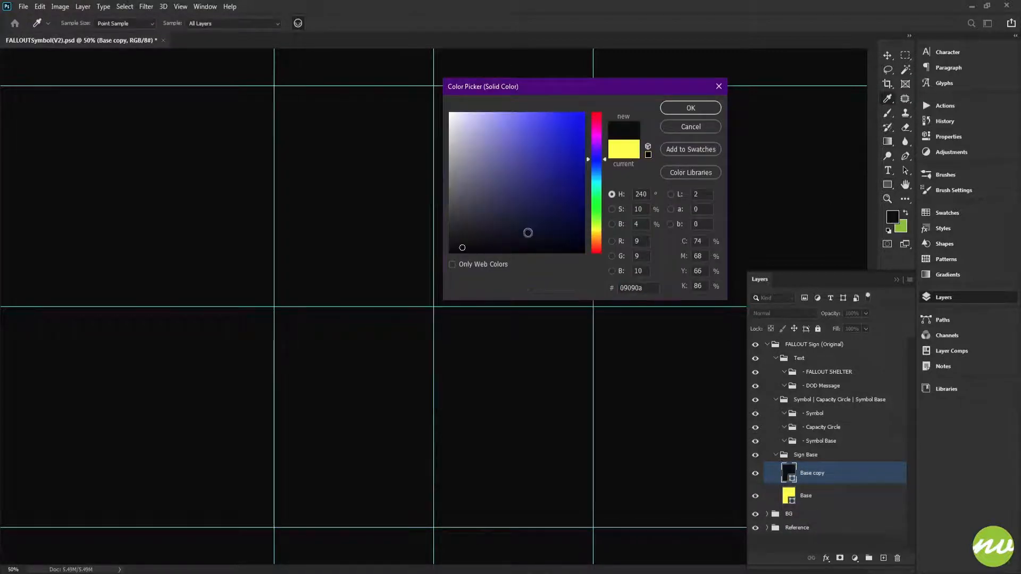
click(413, 282)
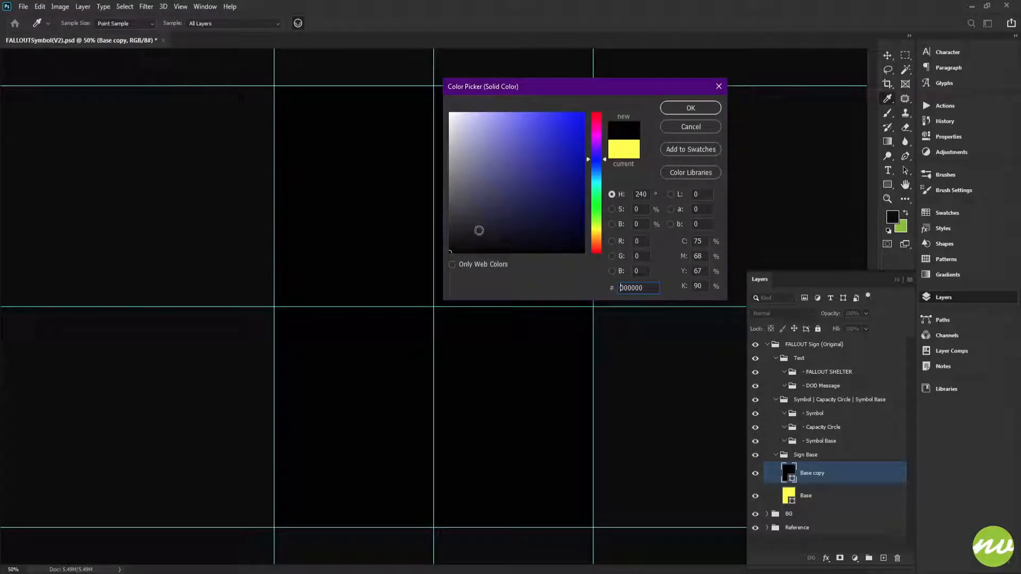
click(892, 220)
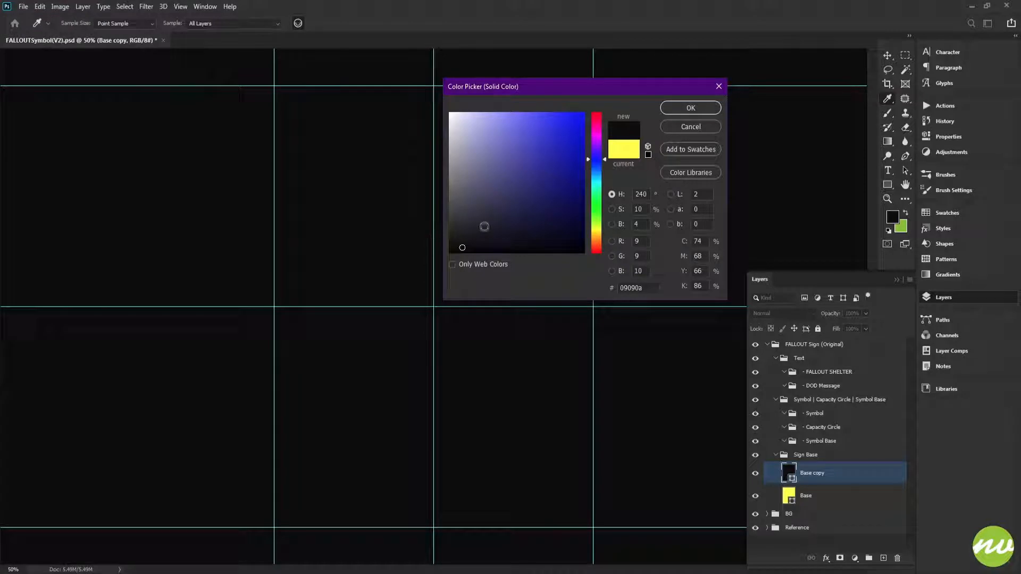
click(683, 110)
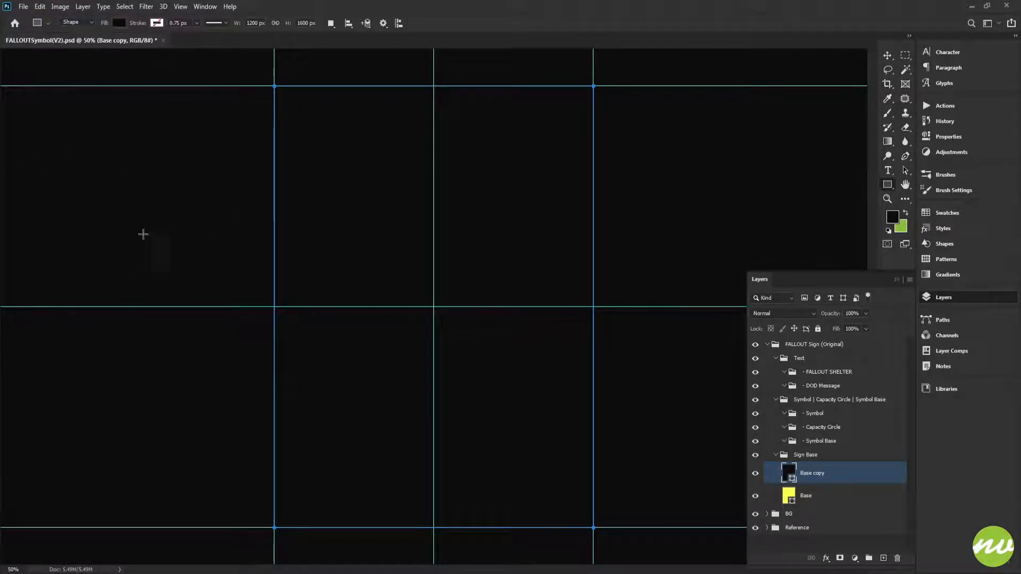
Step: Change the area around the canvas to dark gray and rename the Base copy layer as Text Box
right_click(98, 198)
click(121, 224)
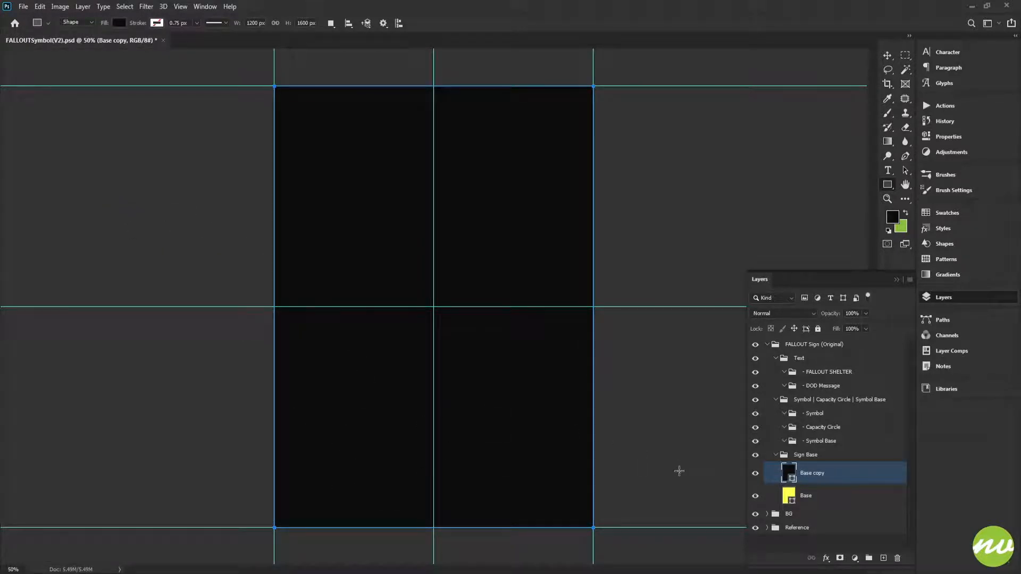
text(Text Box)
key(Return)
Step: Transform the Text Box shape to 24% height, keeping its lower edge fixed so it forms a 384 px strip along the canvas bottom
key(ctrl+t)
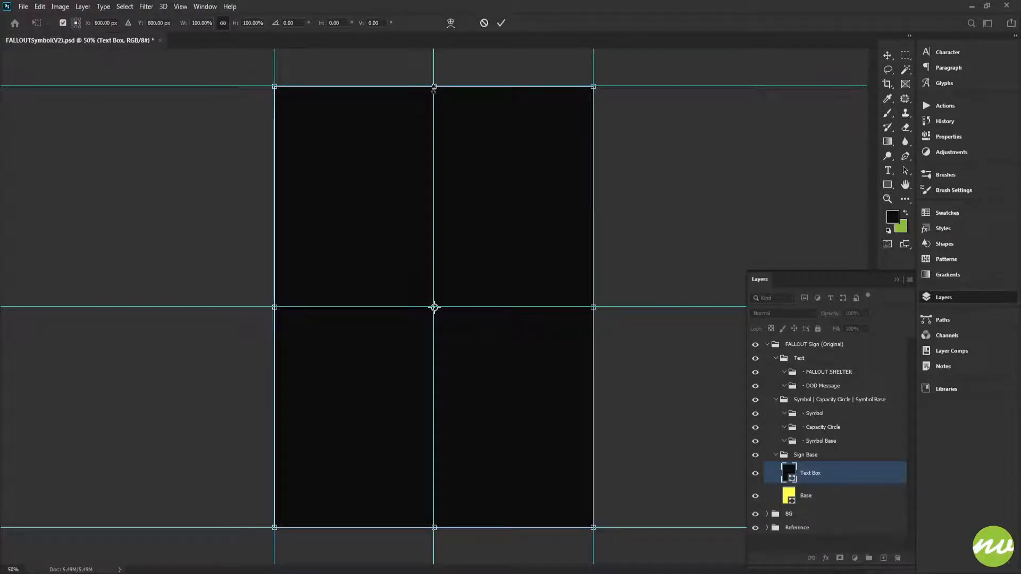
drag(434, 89, 447, 421)
drag(447, 423, 447, 423)
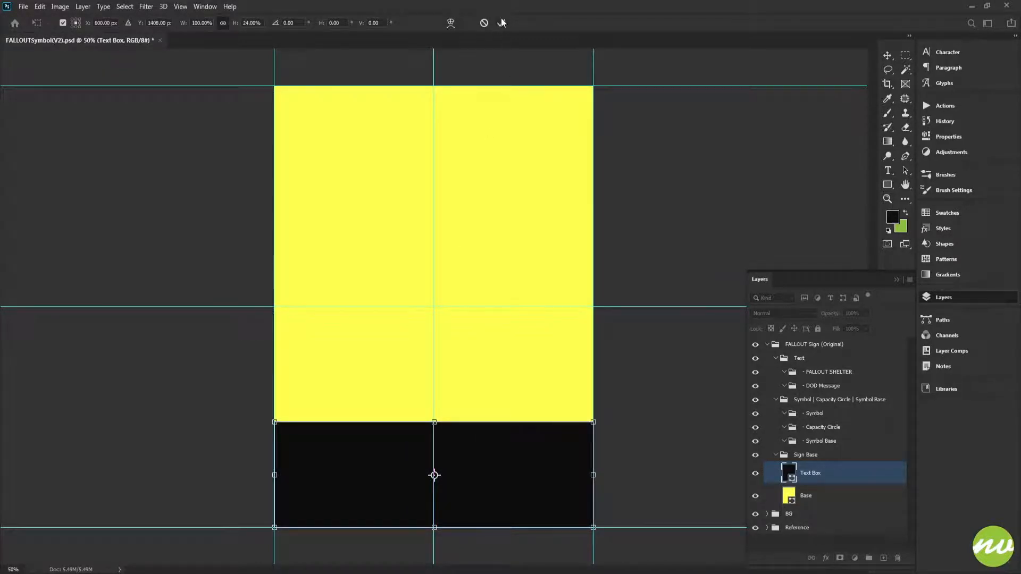
click(501, 22)
key(u)
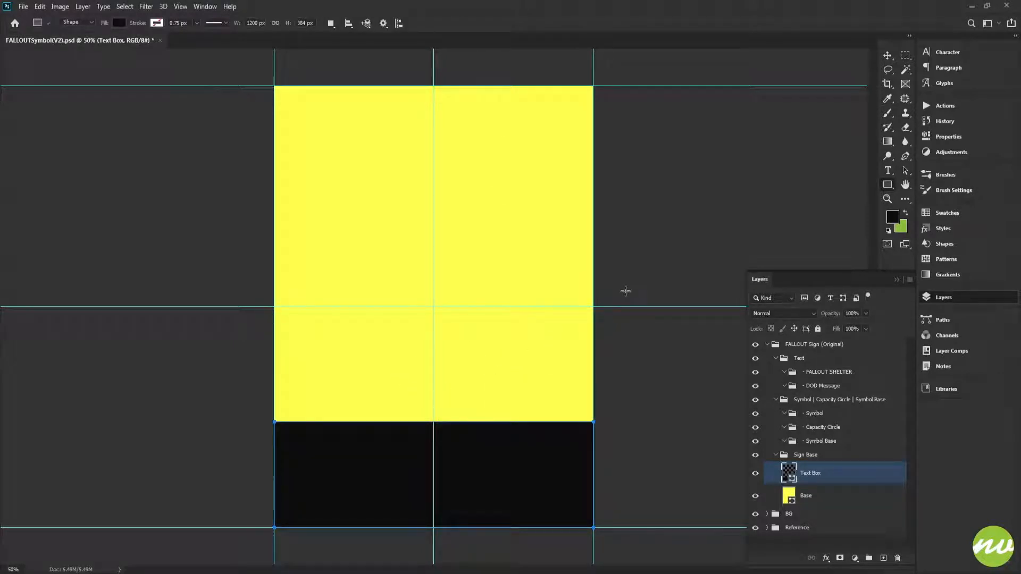
key(Return)
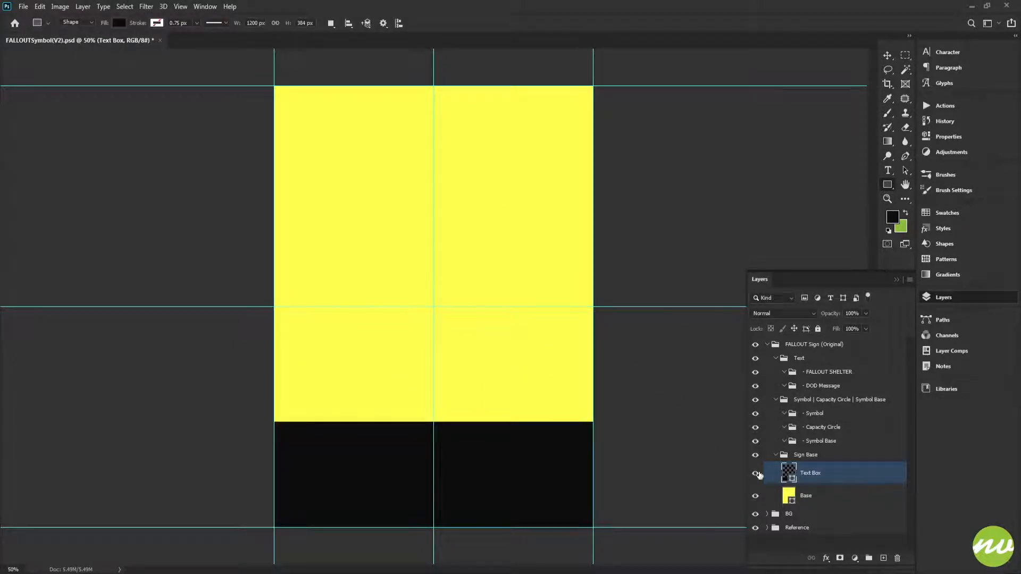
Step: Shorten the yellow Base shape from below to 1216 px high so it ends at the Text Box's upper edge
click(793, 497)
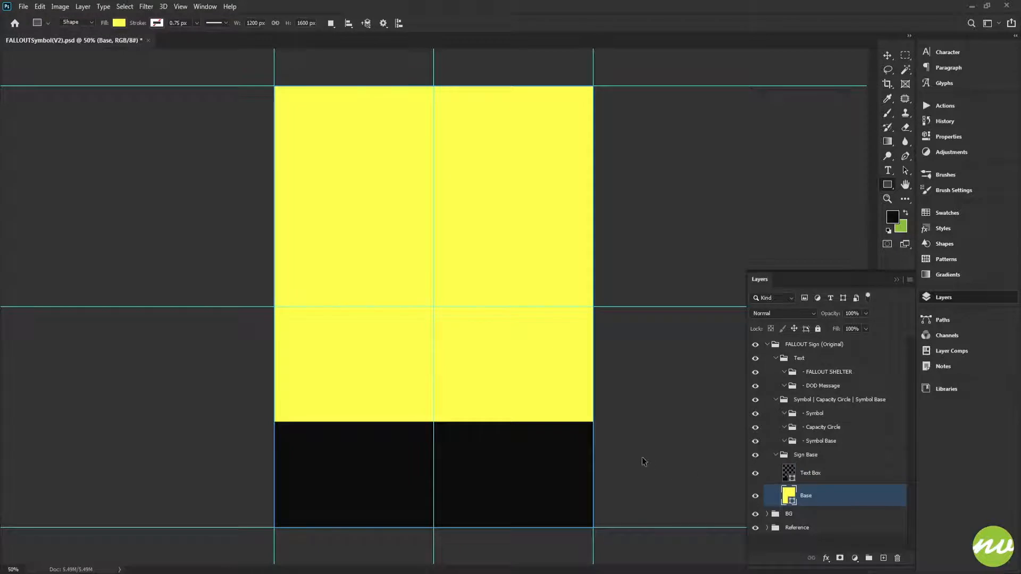
key(ctrl+t)
drag(435, 529, 435, 422)
key(Return)
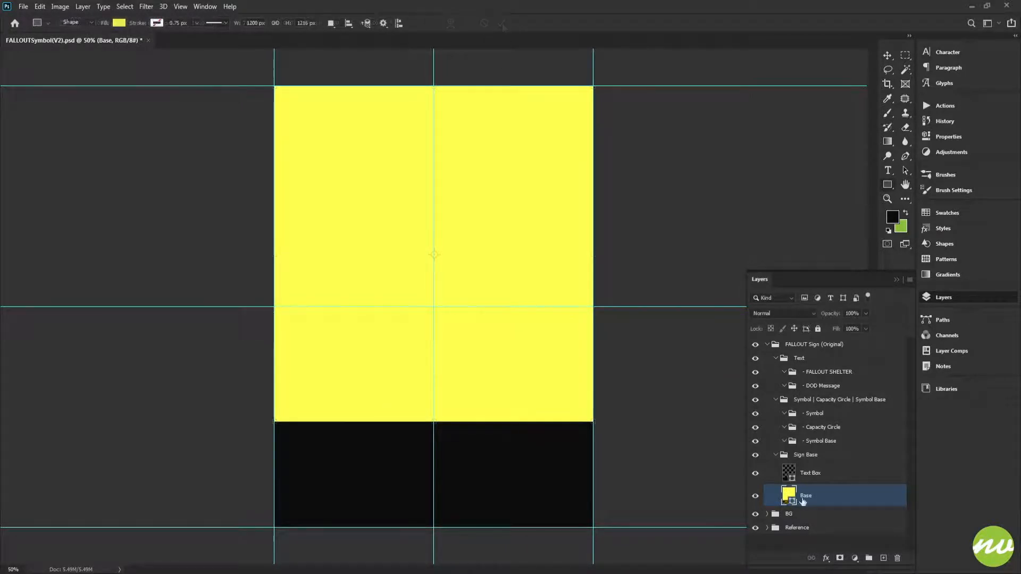
Step: Check the Base shape's lower edge with the Text Box layer and guides temporarily hidden, and turn on the rulers
click(755, 472)
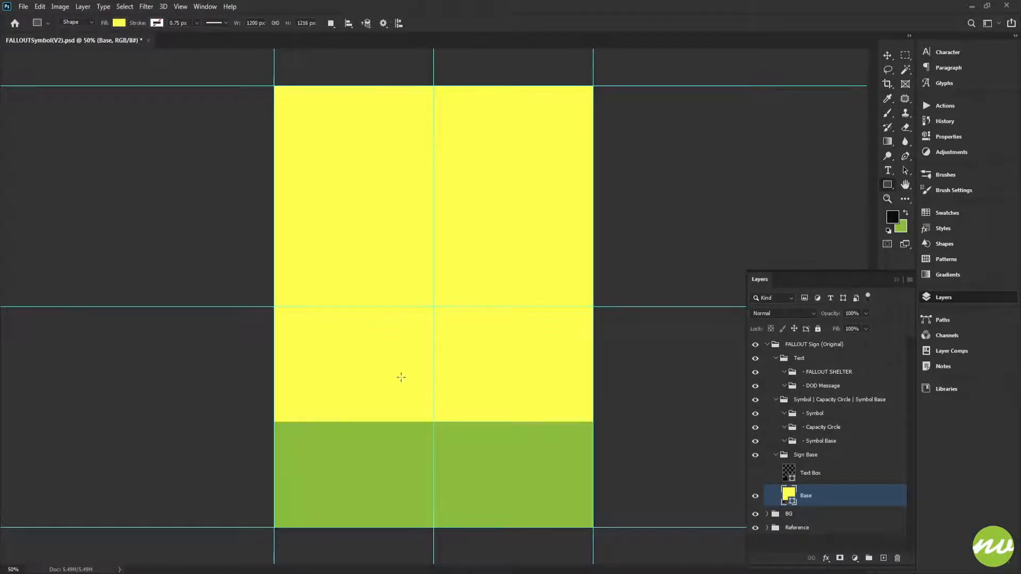
mouse_move(755, 514)
mouse_down()
mouse_move(755, 528)
mouse_move(755, 513)
mouse_up()
key(ctrl+semicolon)
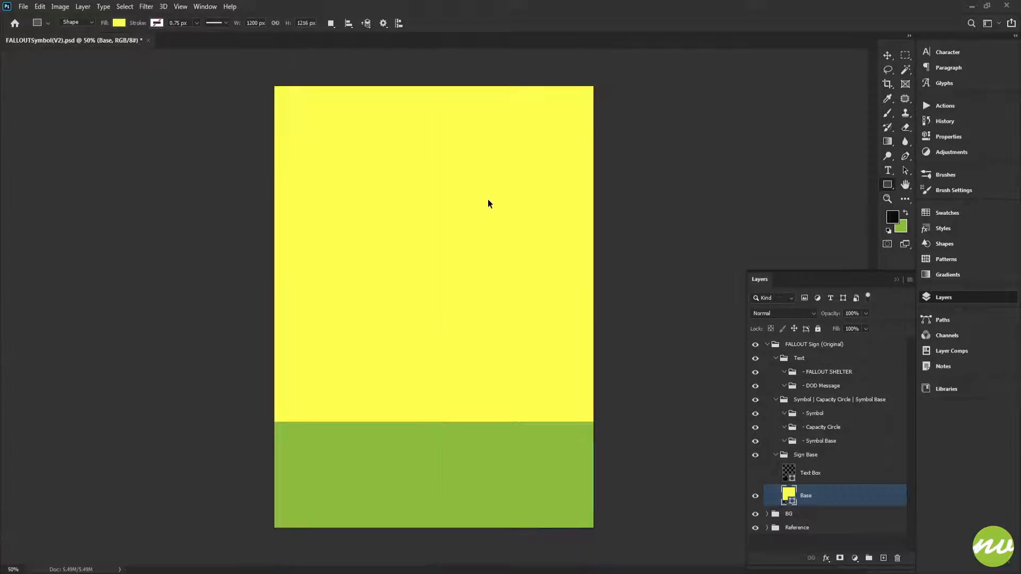
key(ctrl+semicolon)
key(ctrl+r)
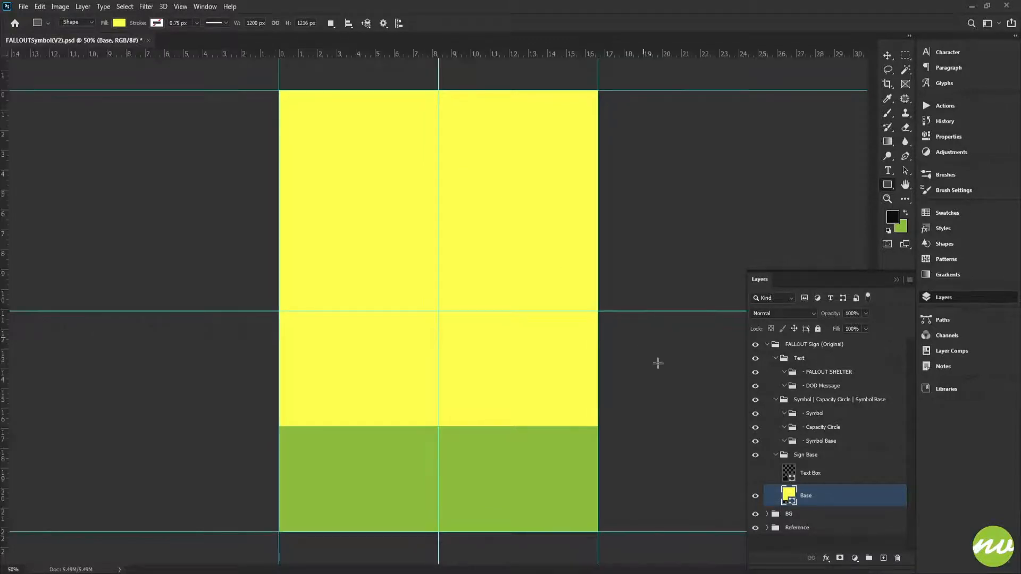
click(755, 473)
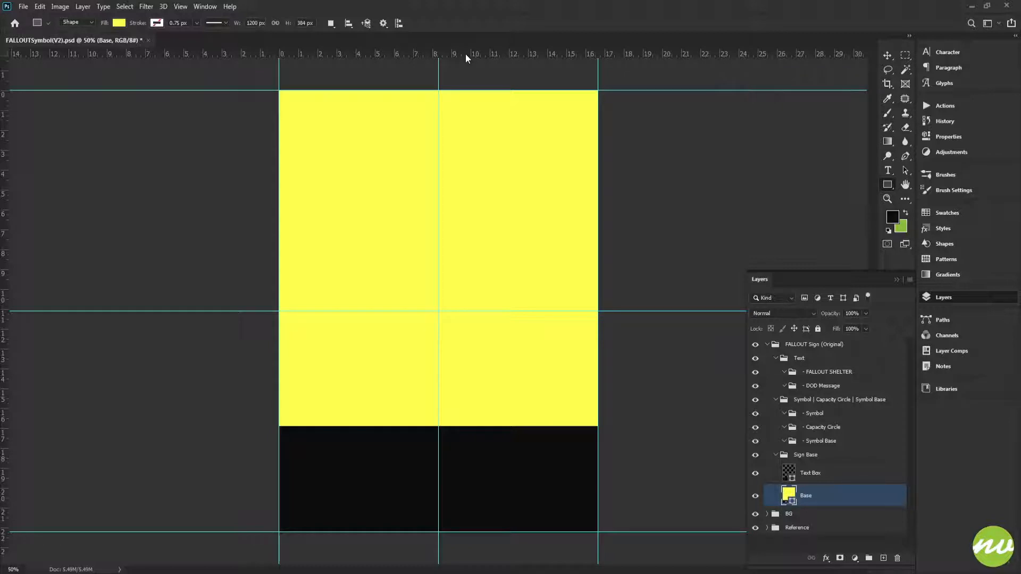
Step: Add a horizontal guide through the yellow Base's middle and draw a 1020 px black circle centred on it in the Symbol Base group
drag(465, 53, 465, 259)
key(ctrl+r)
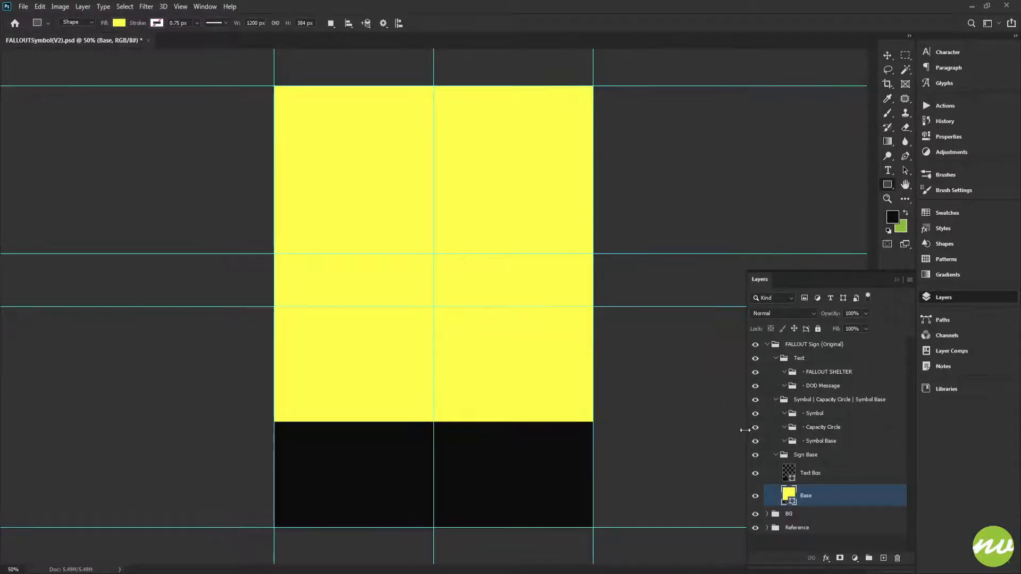
click(812, 443)
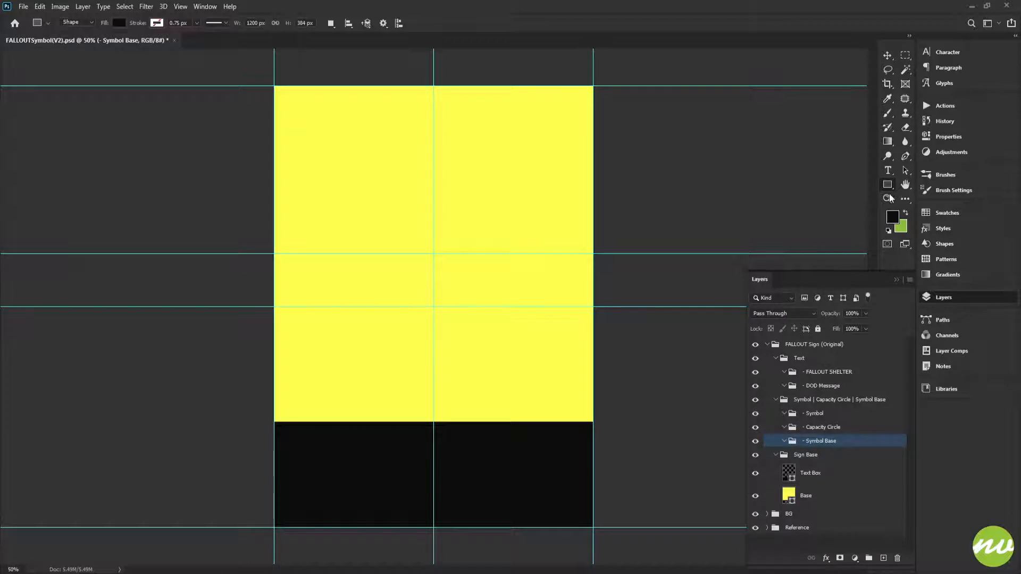
right_click(889, 183)
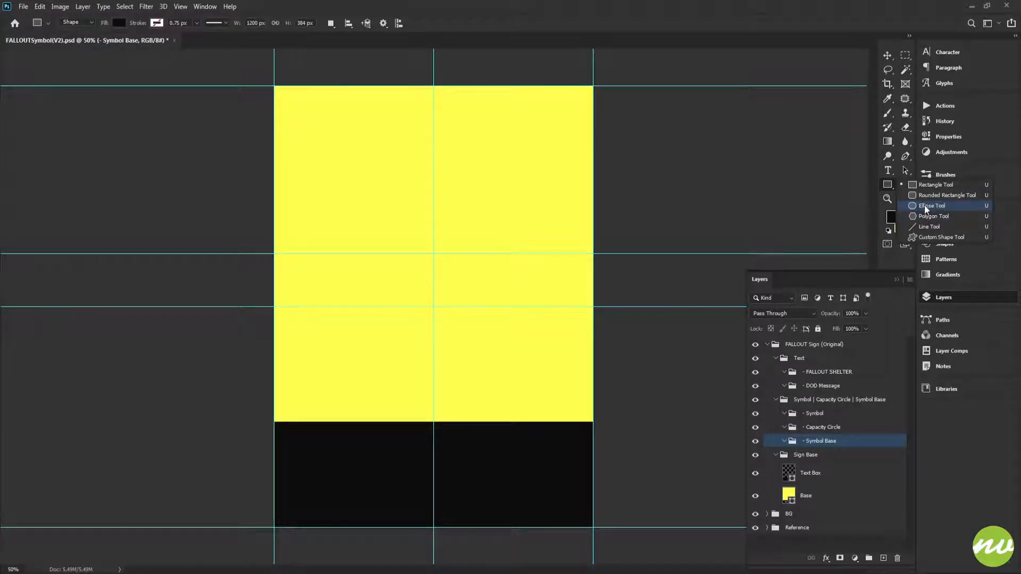
click(926, 206)
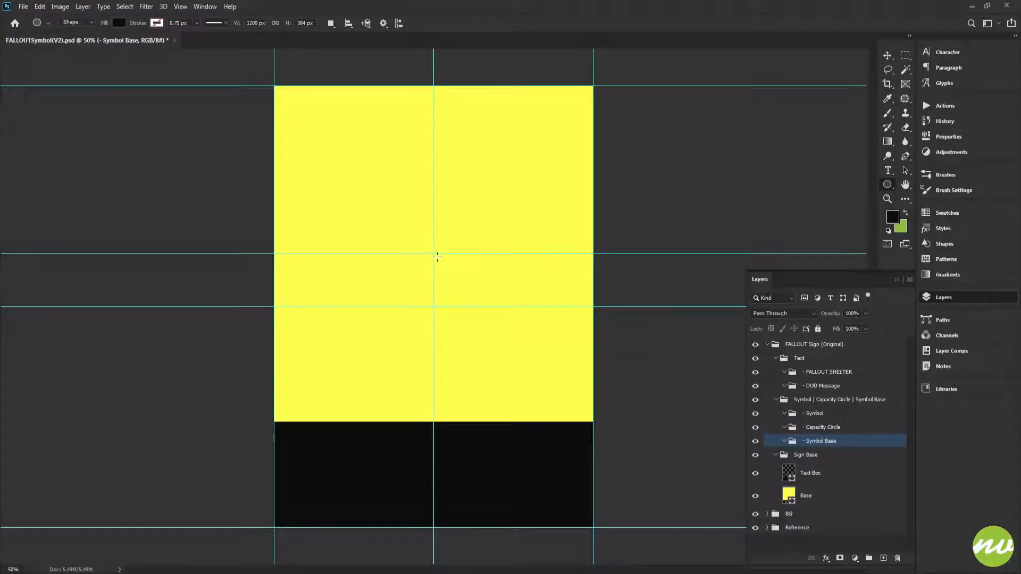
drag(432, 250, 599, 395)
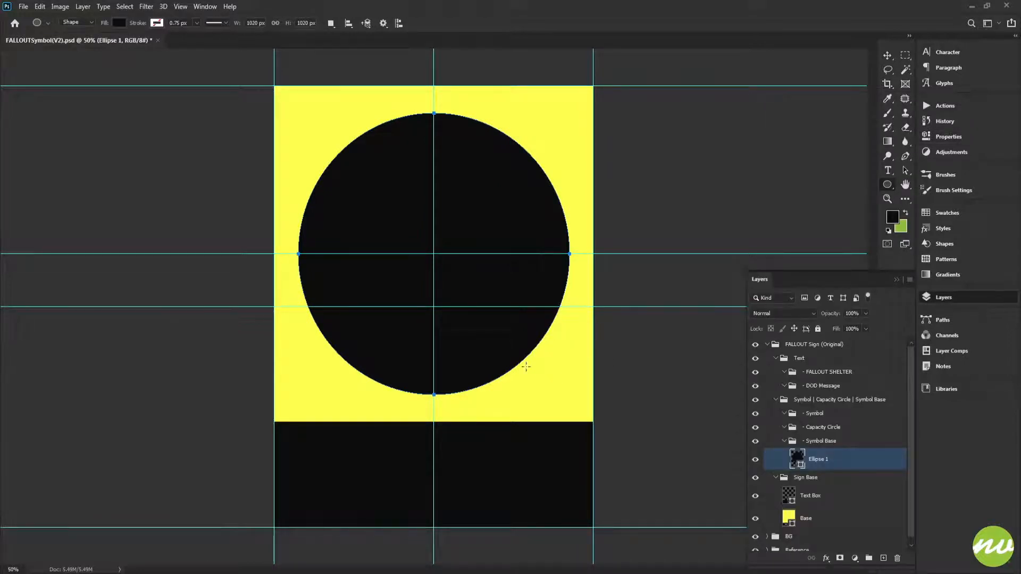
double_click(798, 461)
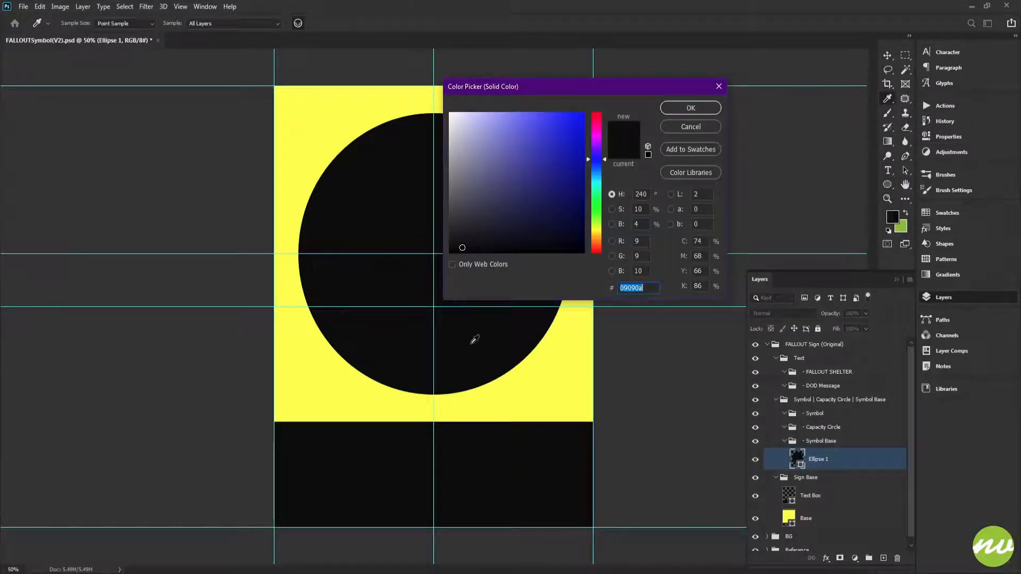
click(690, 127)
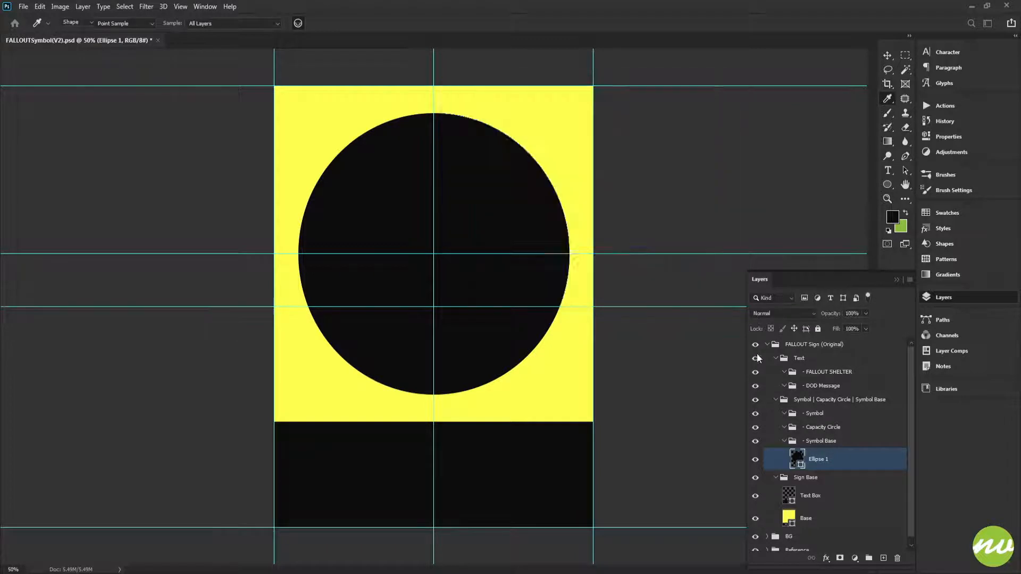
Step: In the Symbol group, draw the first NVDT-Fallout Shelter Symbols custom shape from the circle's centre, about 920 by 792 px
click(818, 418)
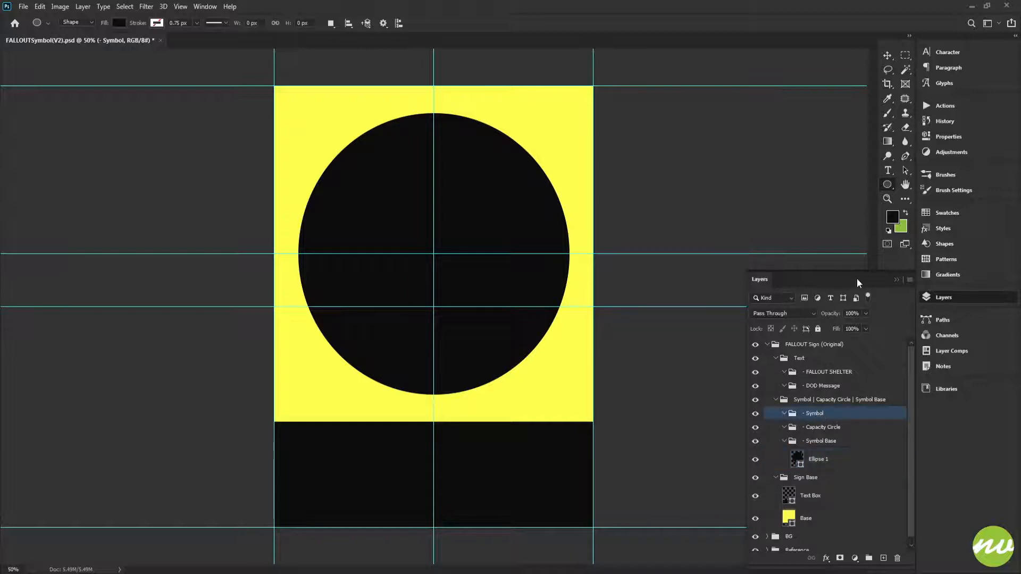
right_click(887, 185)
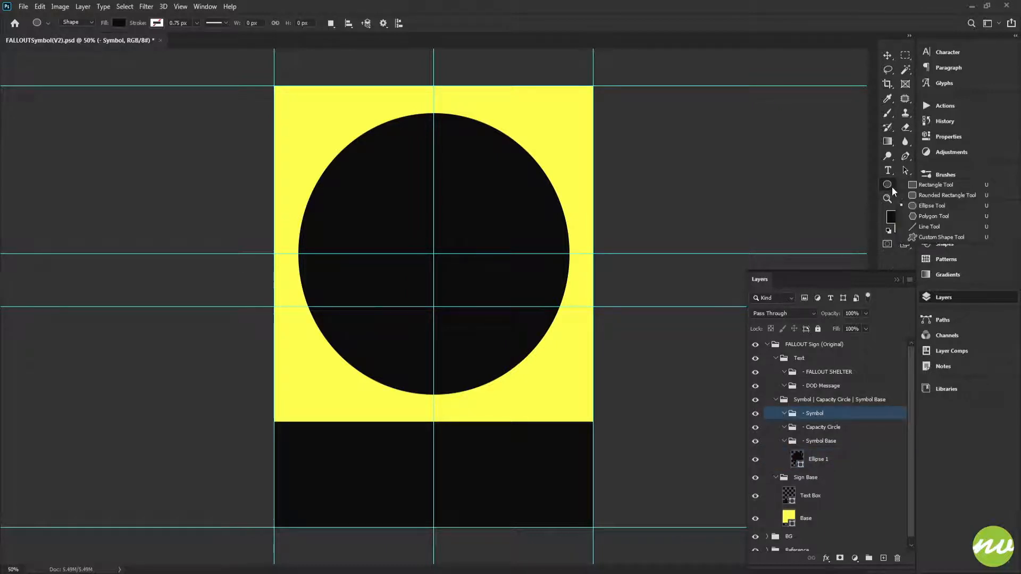
click(941, 237)
click(419, 24)
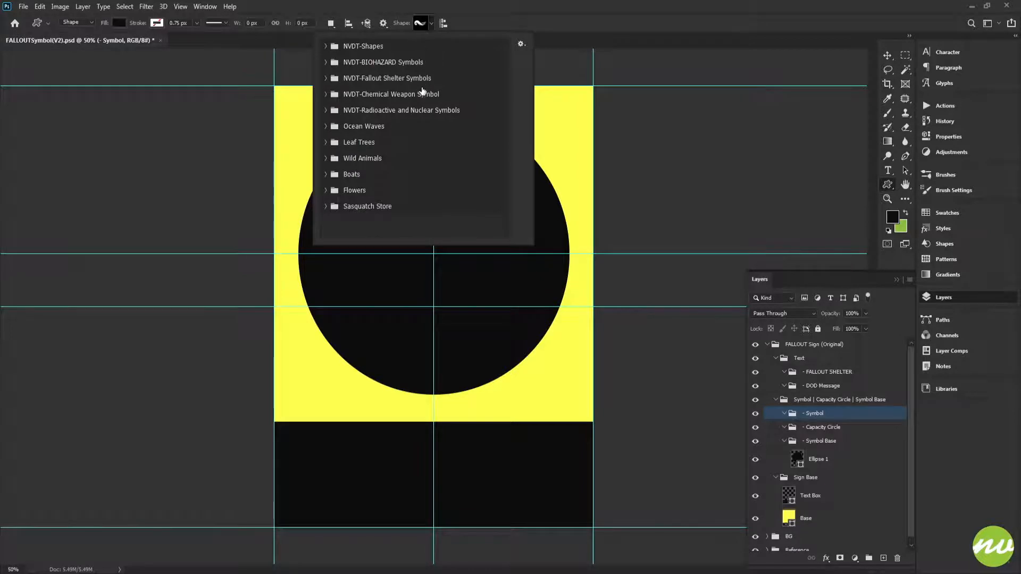
click(326, 78)
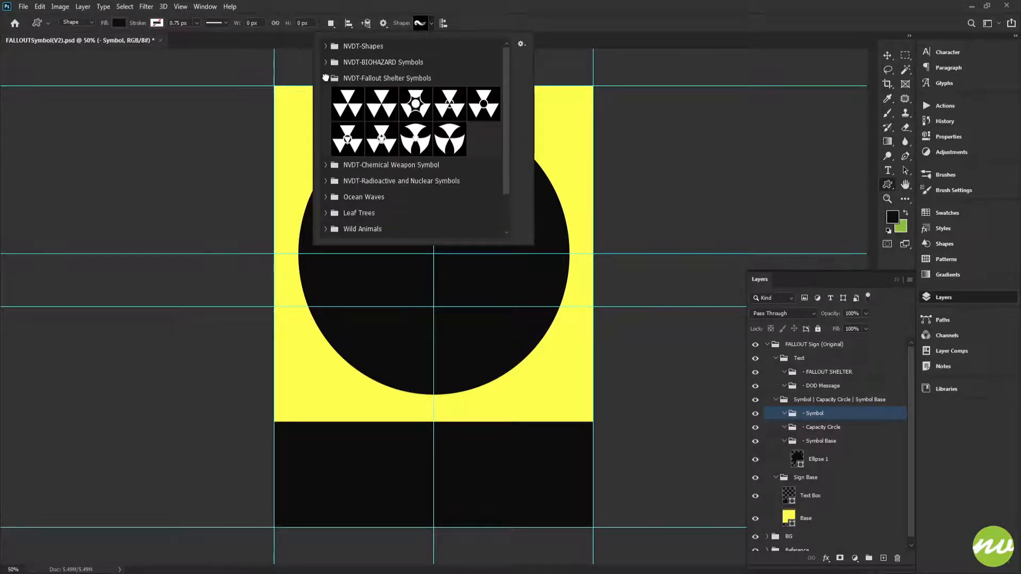
click(341, 111)
click(502, 27)
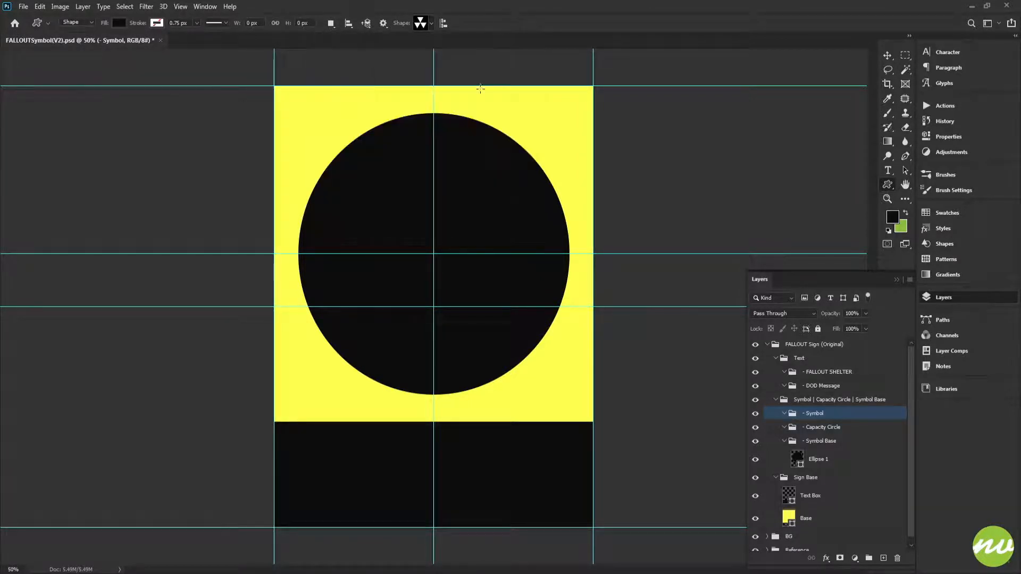
drag(434, 253, 555, 371)
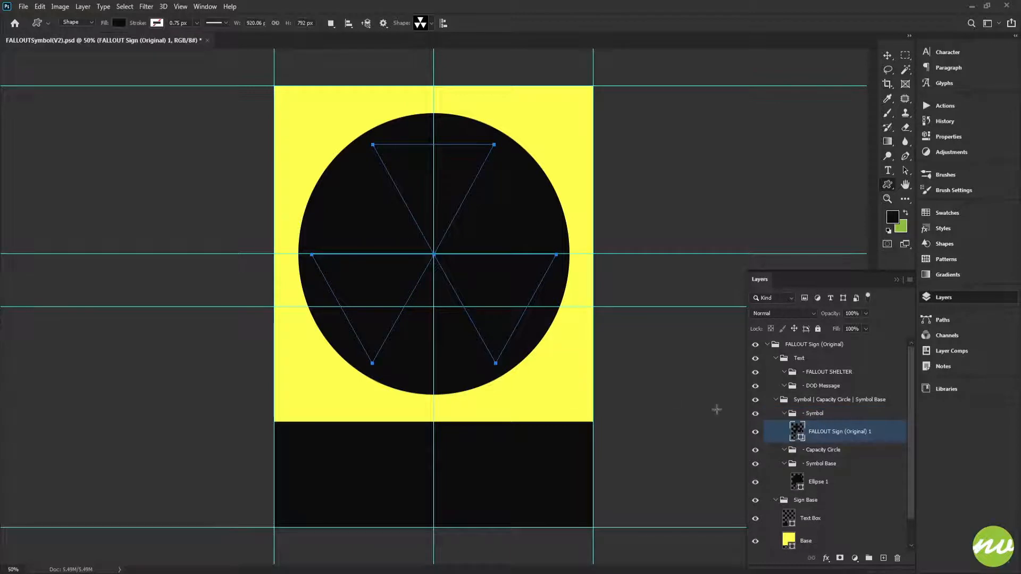
Step: Recolor the three-triangle fallout symbol with the yellow sampled from the sign's Base
double_click(798, 432)
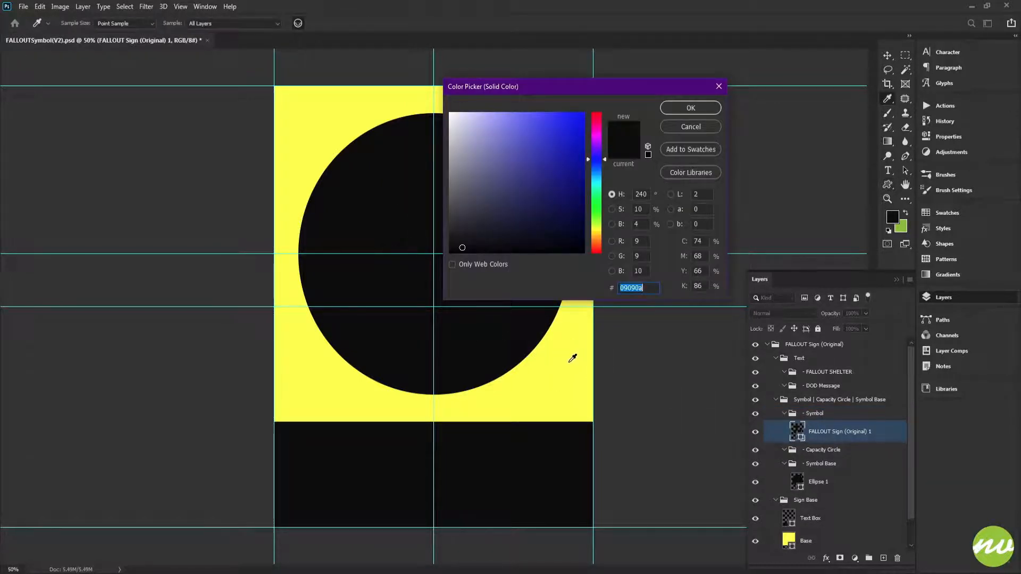
click(567, 362)
click(672, 108)
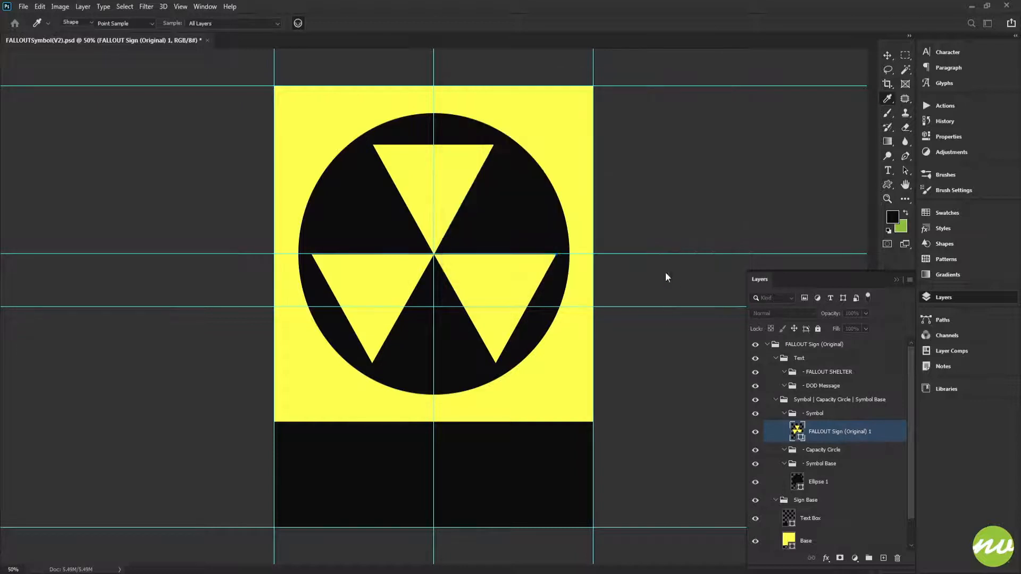
Step: Examine the symbol on the sign at reduced and fitted sizes with the guides hidden
click(766, 400)
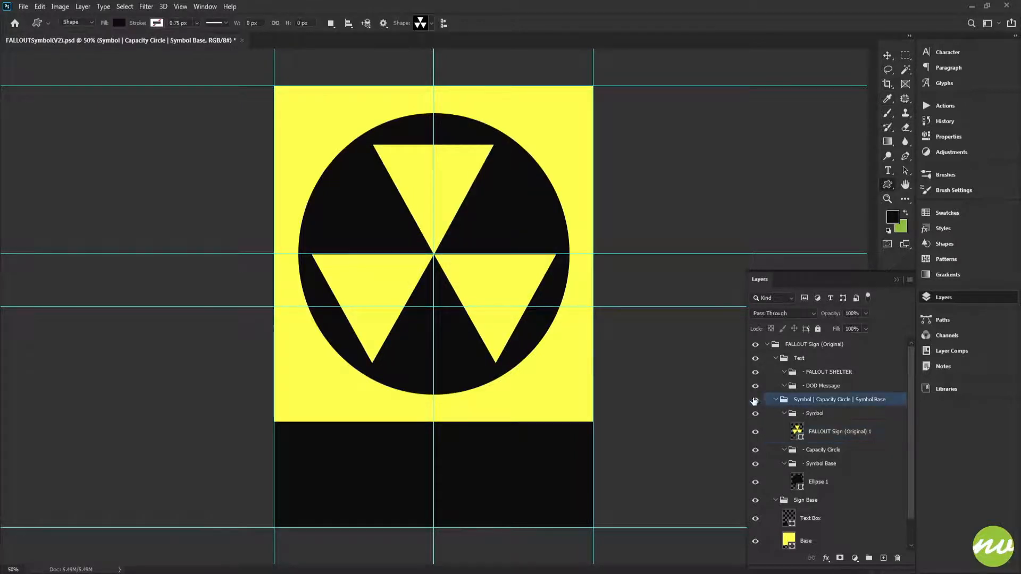
key(ctrl+semicolon)
key(ctrl+minus)
key(ctrl+minus)
key(ctrl+minus)
key(ctrl+minus)
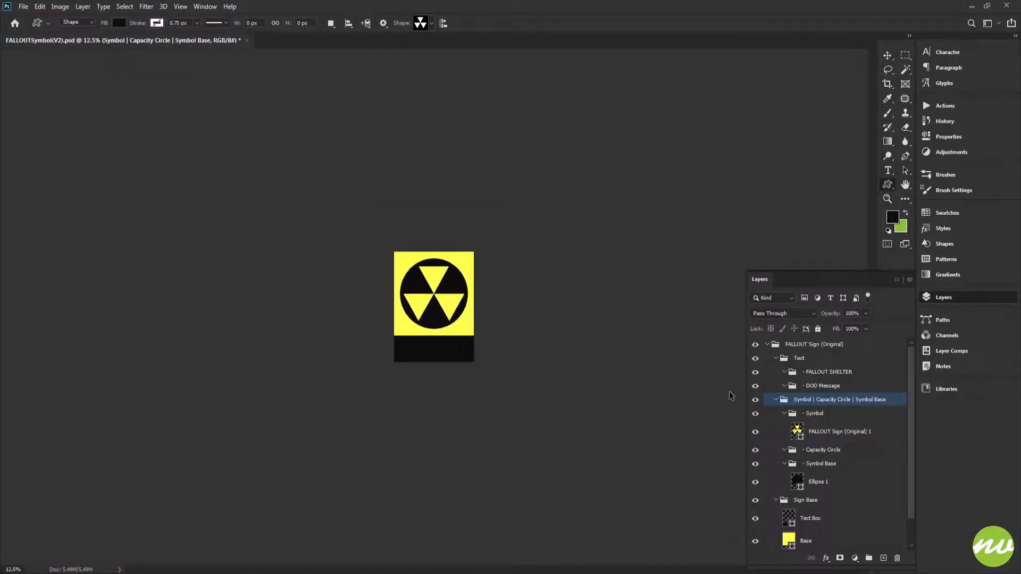
key(ctrl+0)
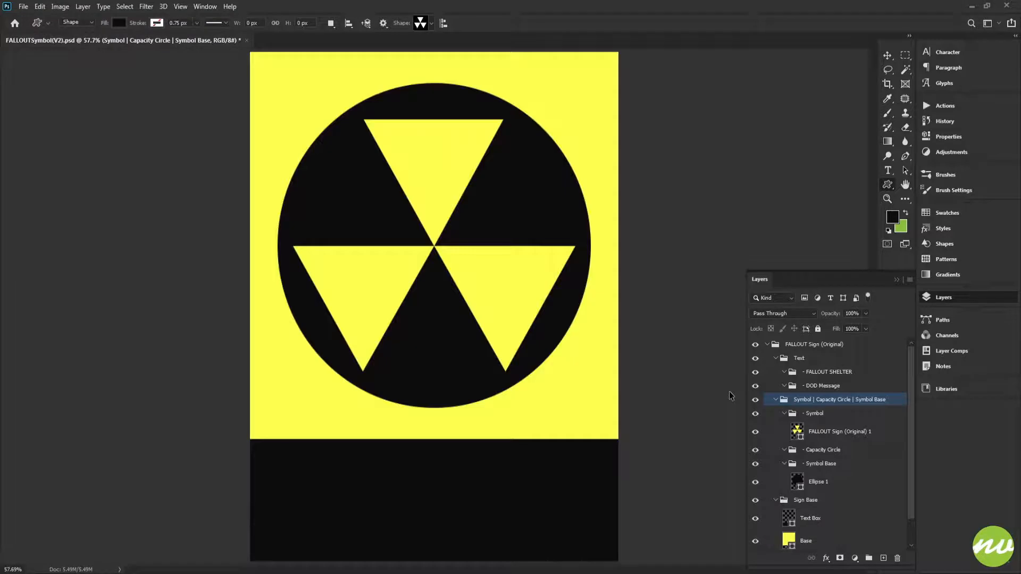
key(ctrl+plus)
key(ctrl+0)
key(ctrl+minus)
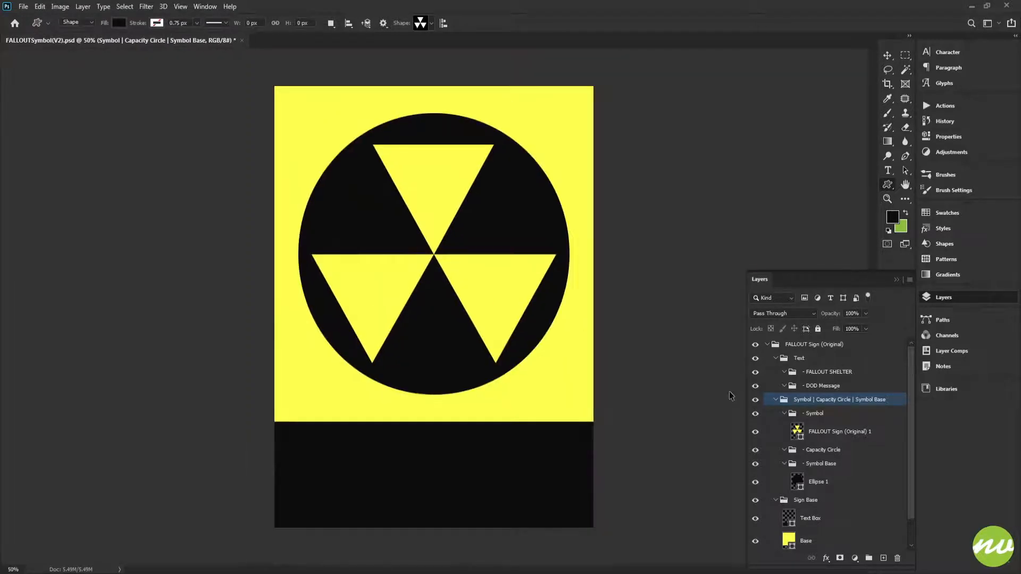
key(ctrl+0)
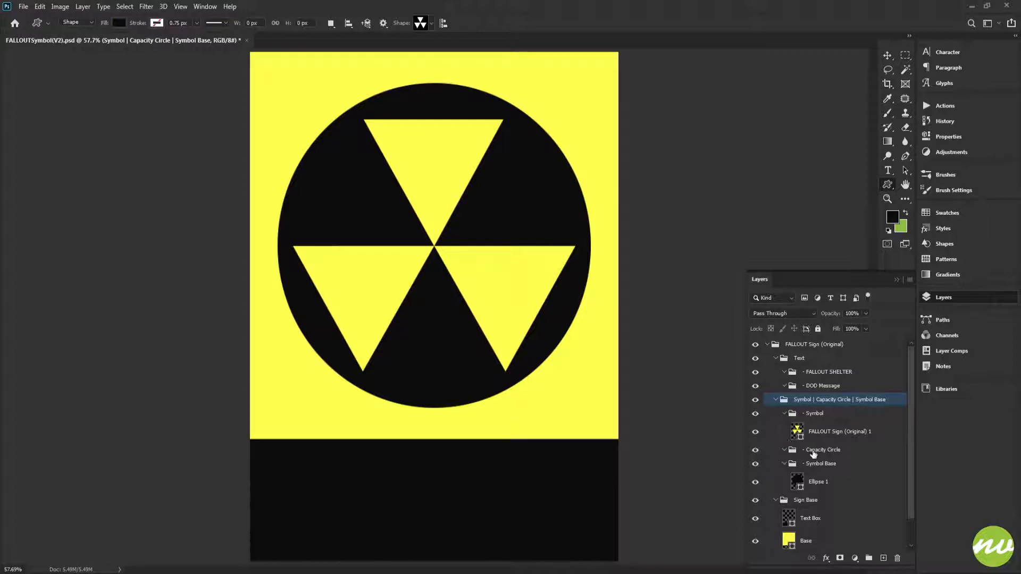
Step: Show the guides and draw a 170 px circle centred on the canvas on a new layer in the Capacity Circle group
click(801, 453)
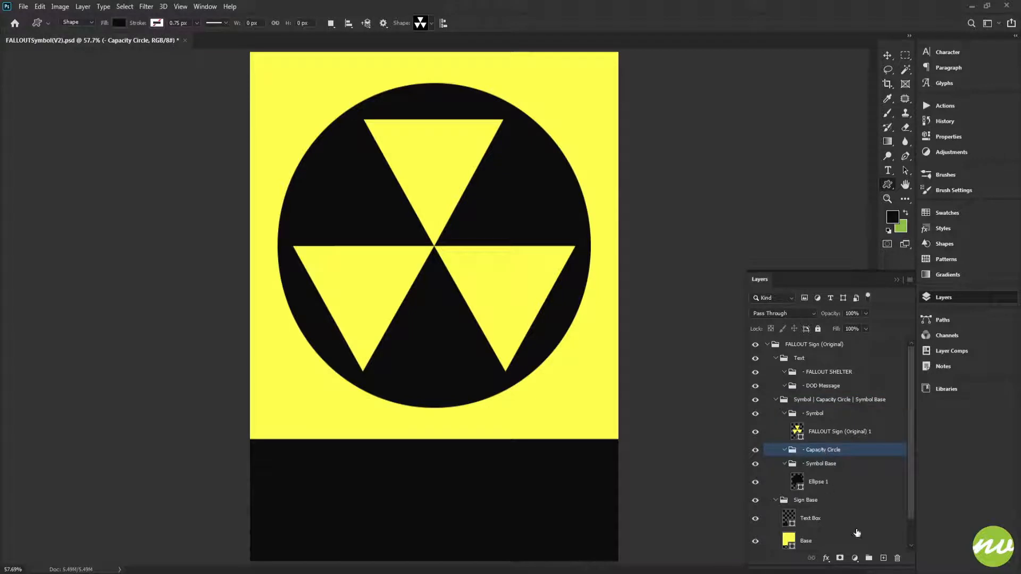
click(883, 558)
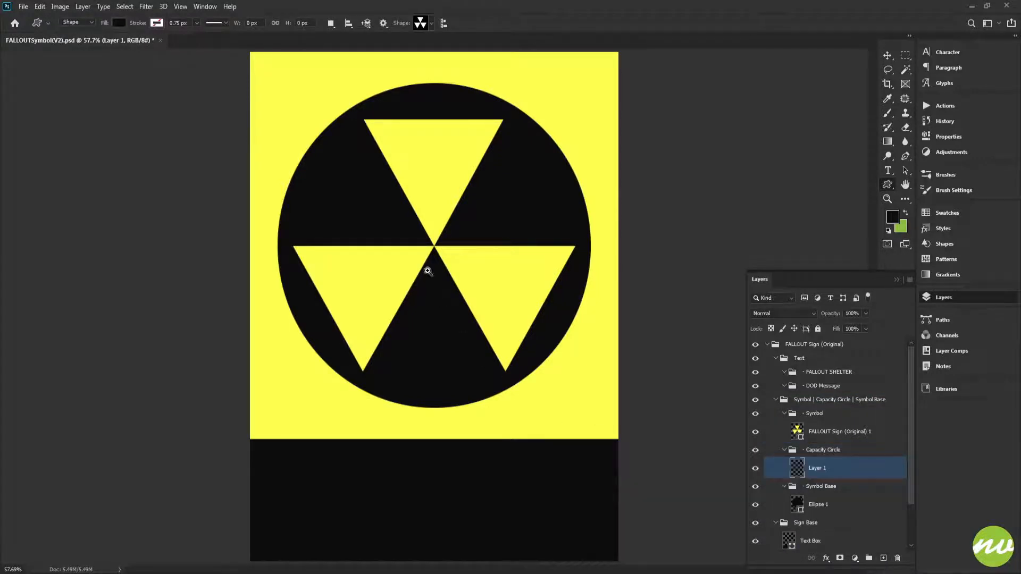
drag(429, 271, 565, 383)
key(ctrl+semicolon)
right_click(888, 186)
click(924, 203)
scroll(553, 368, down, 6)
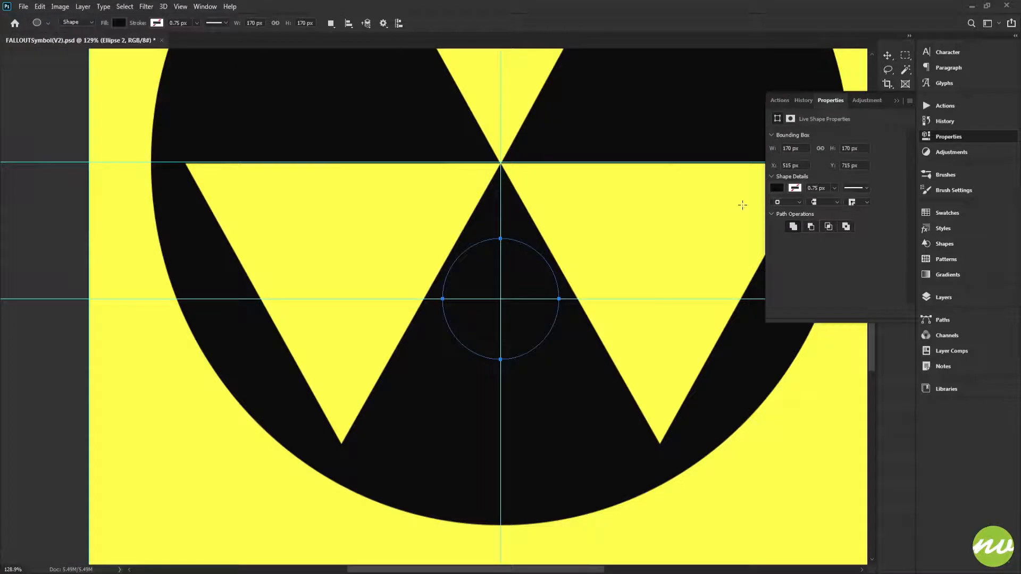
Step: Fill the small capacity circle with the recently used yellow and return to the layer list
click(778, 188)
click(778, 246)
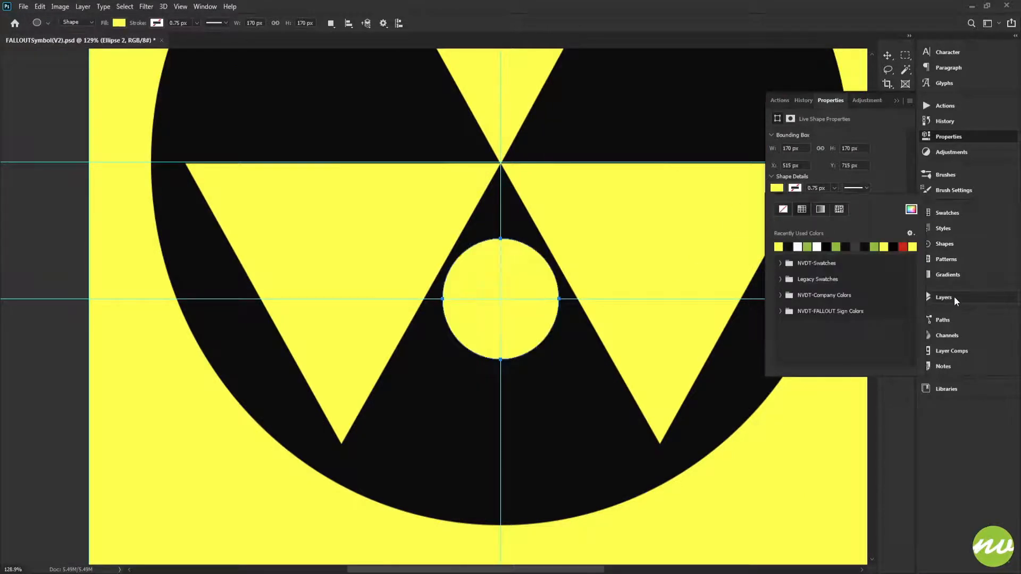
click(945, 297)
scroll(530, 303, right, 2)
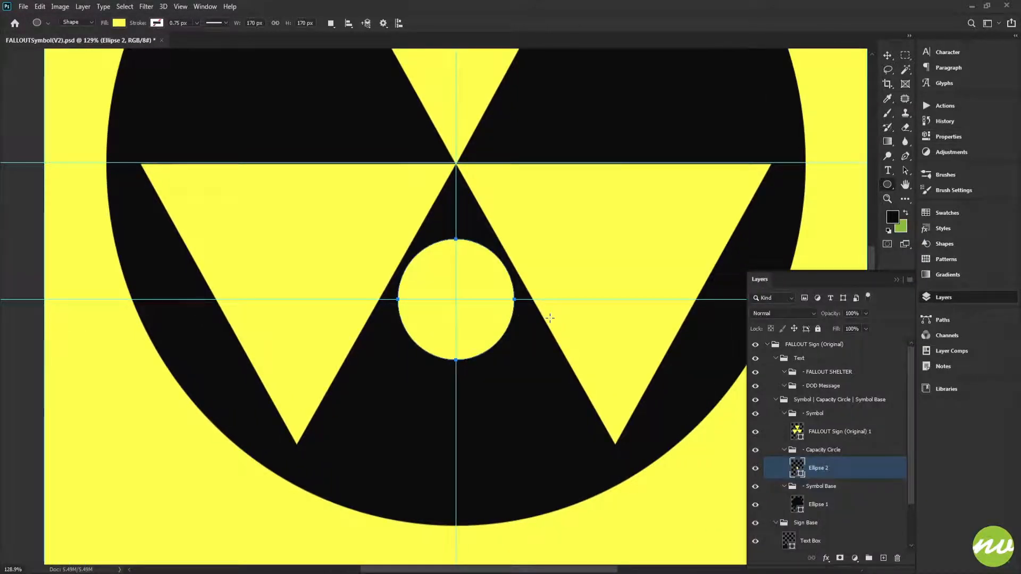
Step: Move the yellow capacity circle straight down between the two lower triangles, to a centre height of about Y 841 px
key(v)
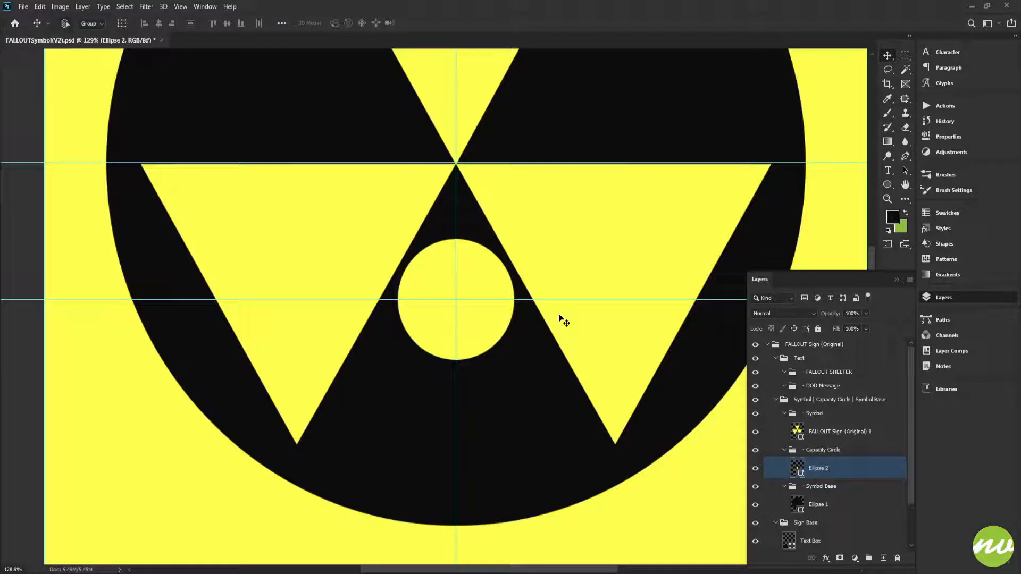
key(shift+Up)
key(shift+Up)
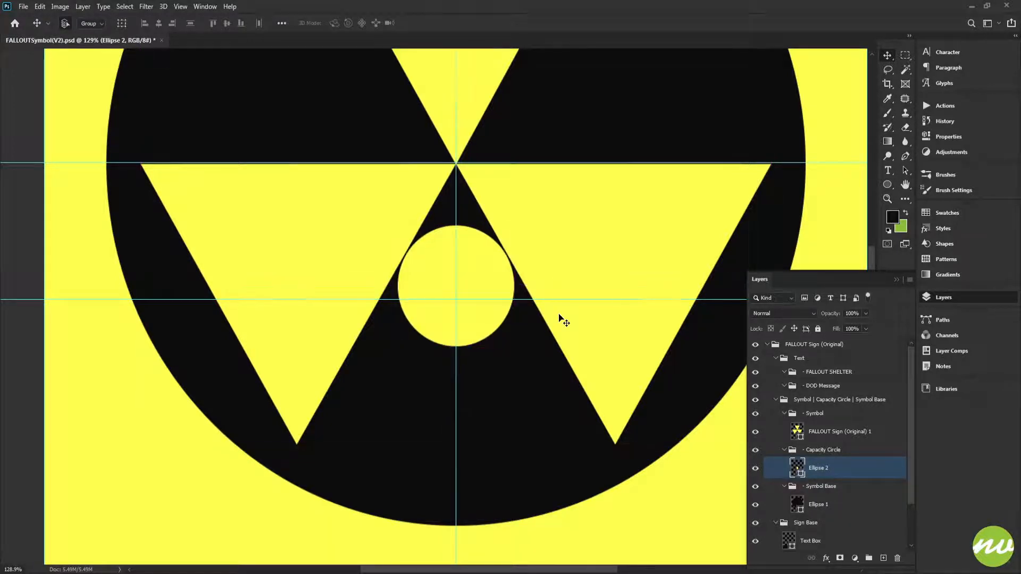
key(ctrl)
key(shift+Down)
key(shift+Down)
key(shift+Down)
key(shift+Down)
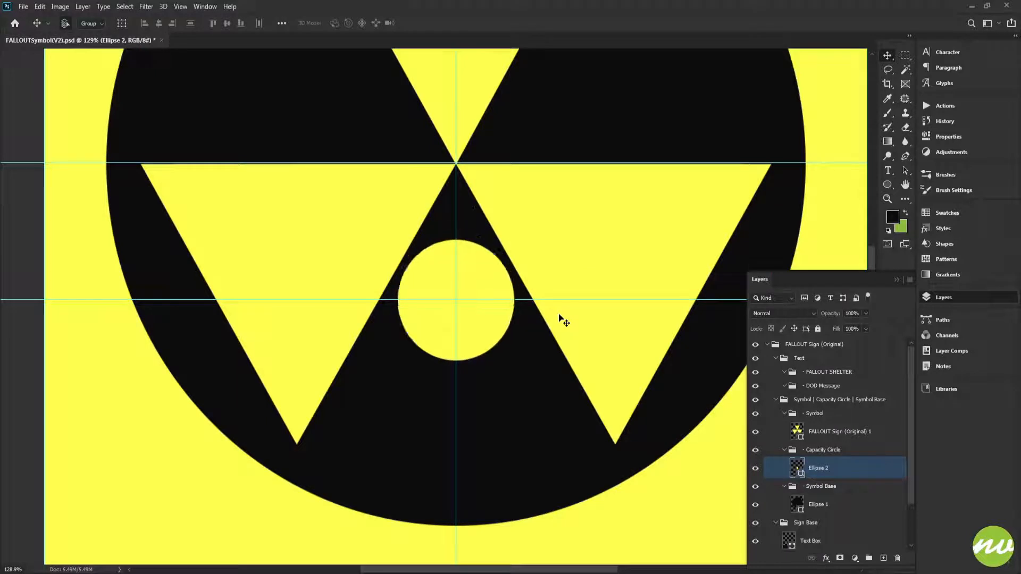
key(shift+Down)
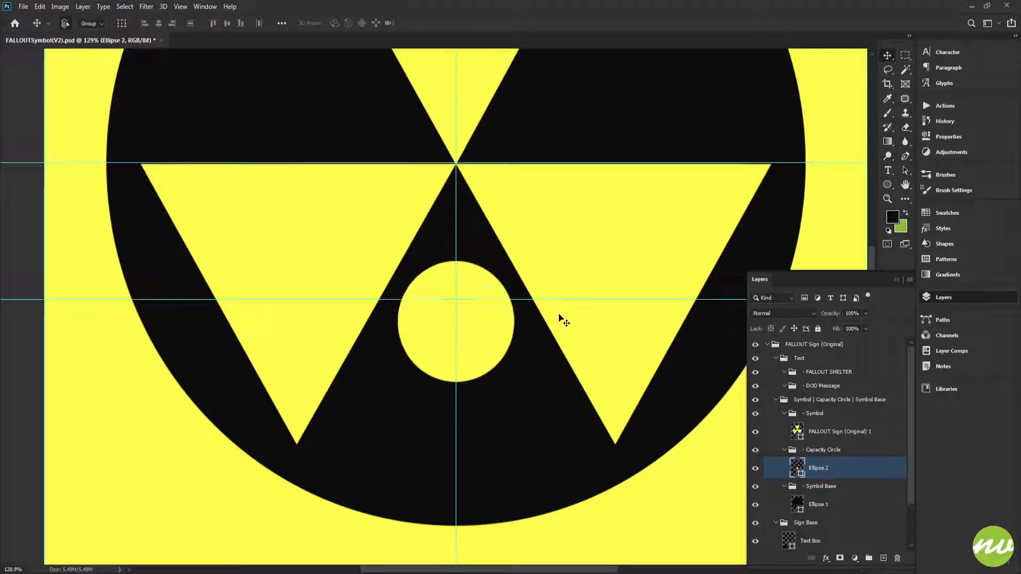
key(shift+Down)
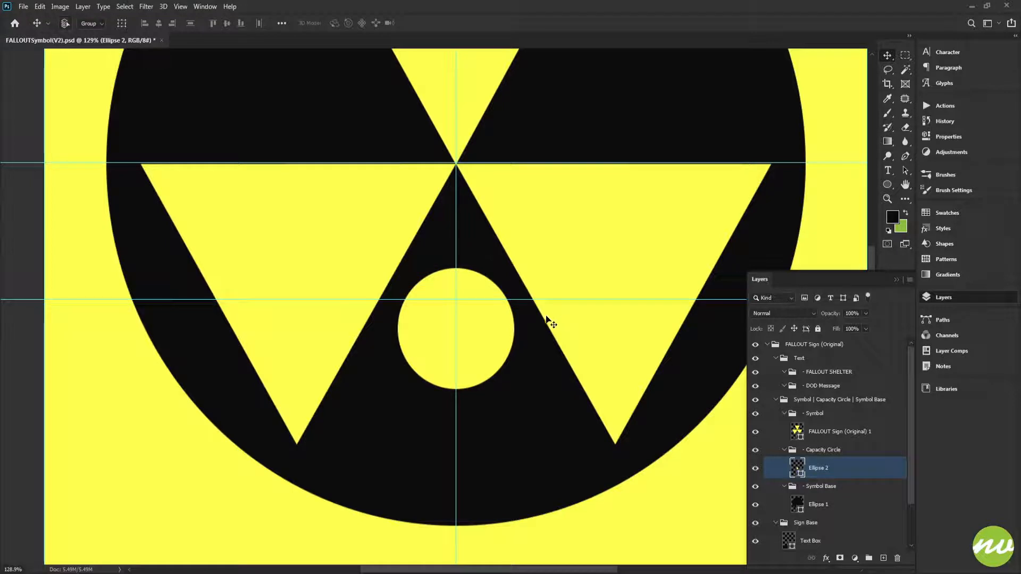
Step: Scale the yellow capacity circle proportionally to 119% about its centre
key(ctrl+t)
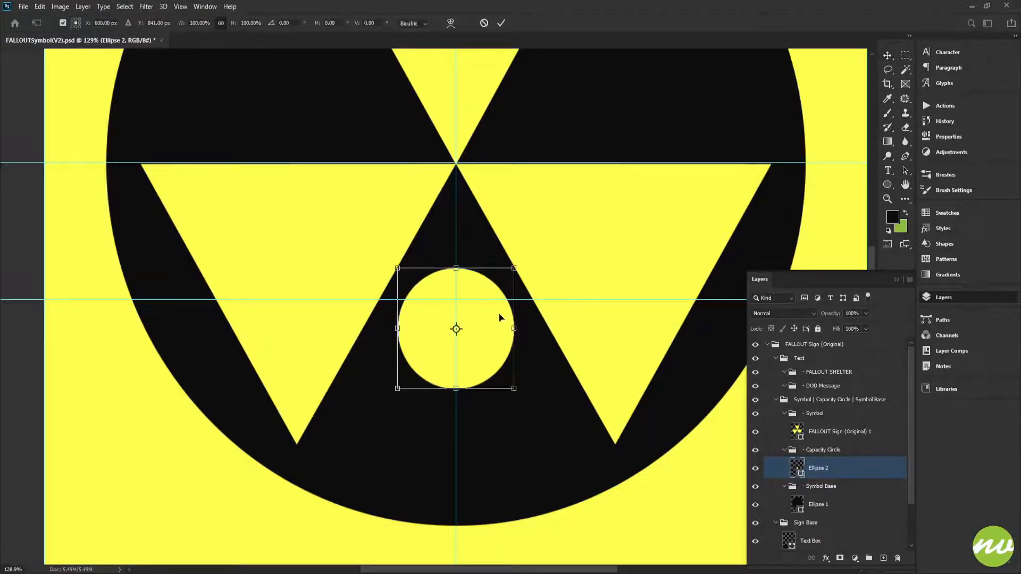
click(250, 23)
key(shift+Up)
key(shift+Up)
key(Down)
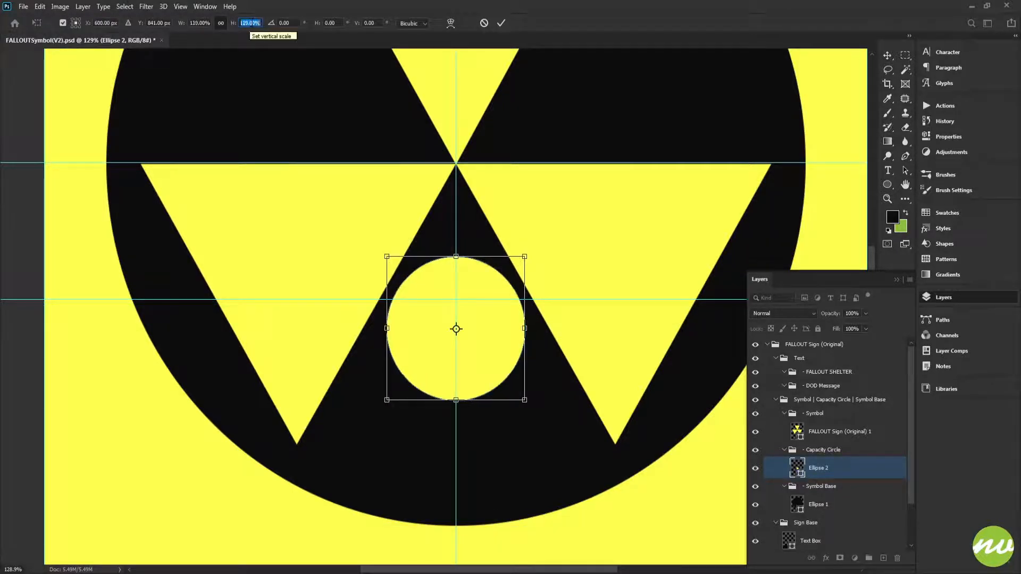
click(501, 23)
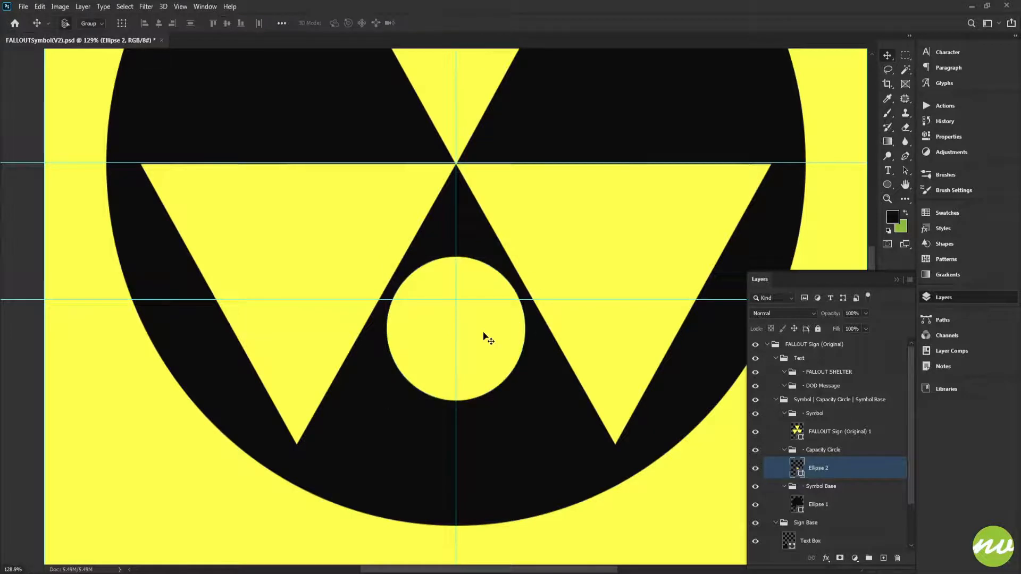
Step: Duplicate the yellow capacity circle's path in place and set the copy to Subtract Front Shape
scroll(487, 337, up, 5)
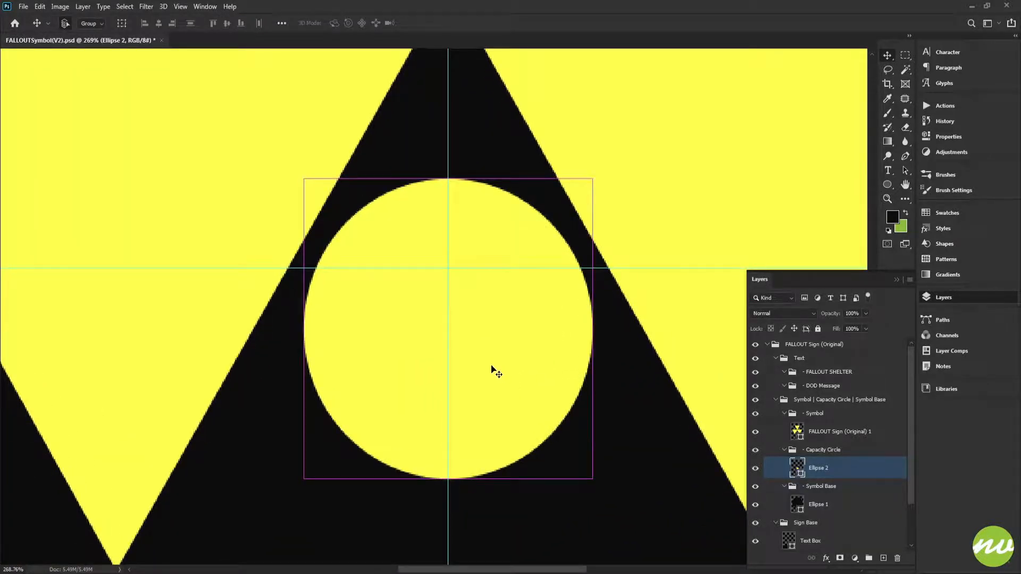
key(u)
scroll(488, 359, down, 3)
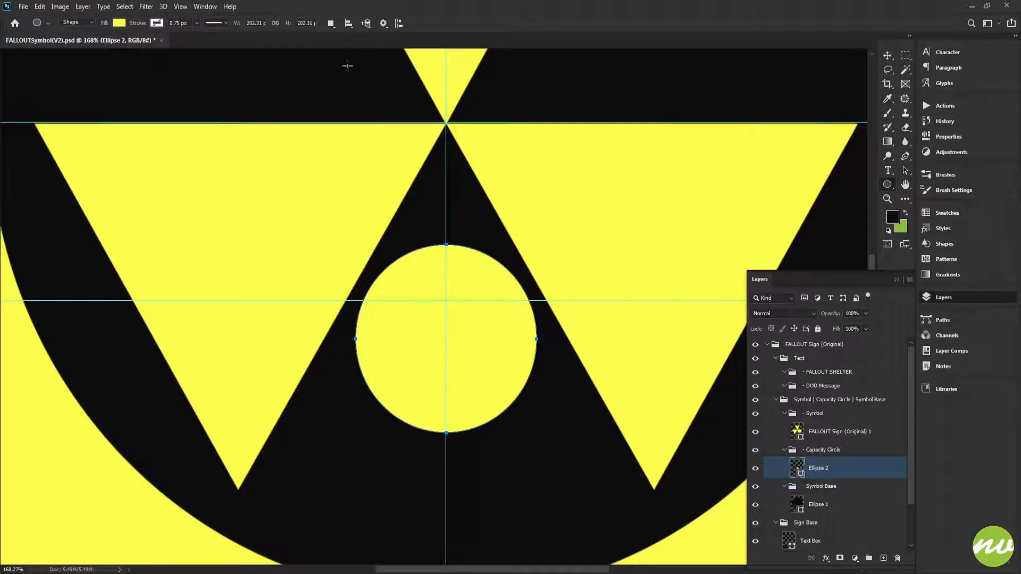
click(331, 23)
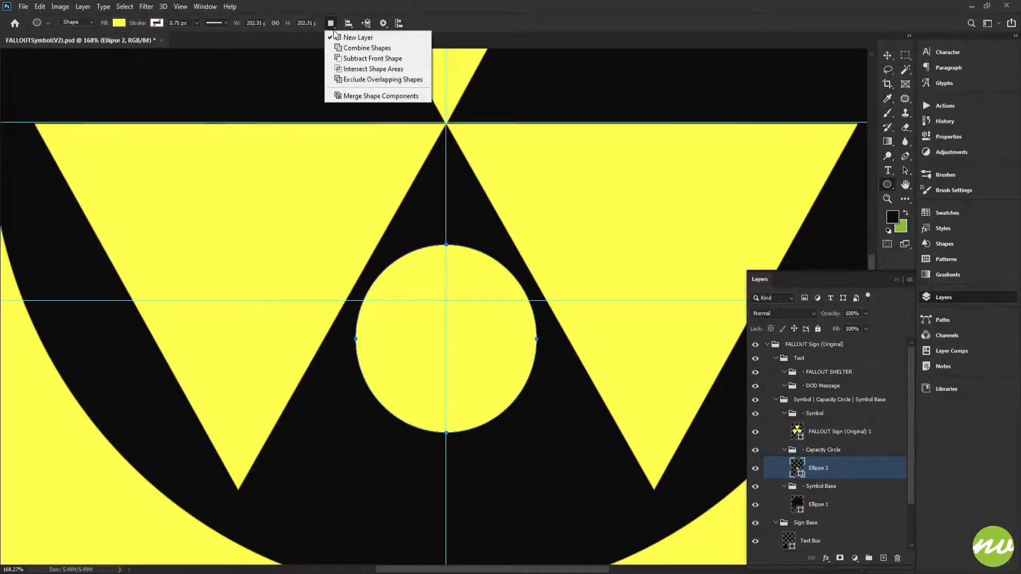
click(387, 59)
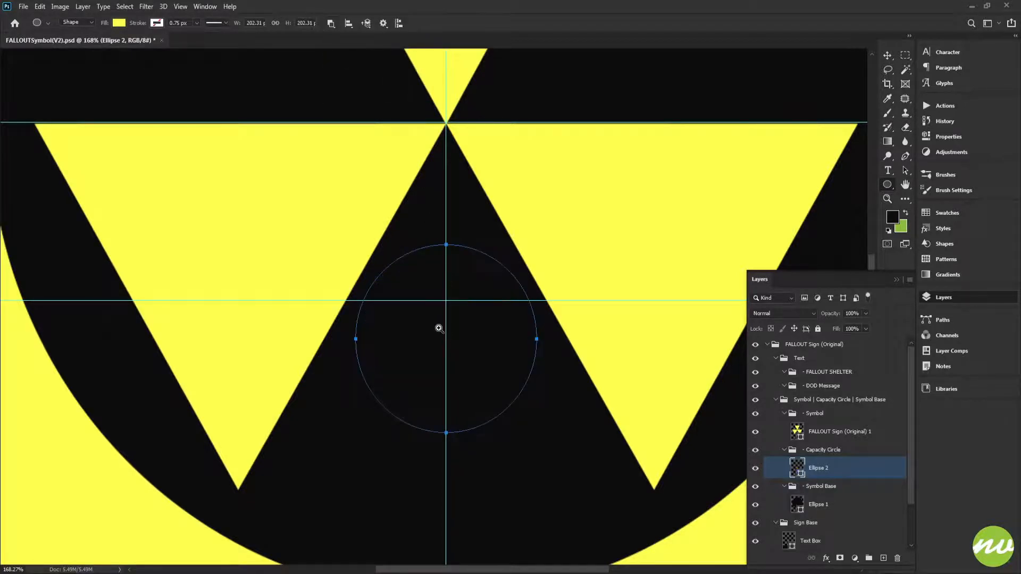
Step: Scale the subtracted circle path proportionally to 96% about its centre to form a thin yellow ring
drag(439, 328, 456, 348)
key(ctrl+t)
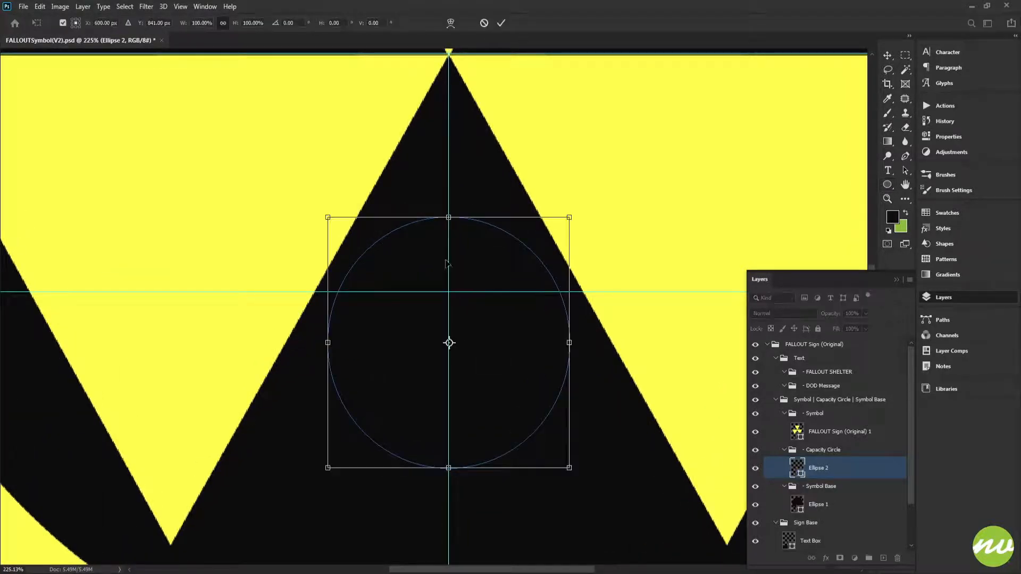
click(256, 23)
key(Down)
key(Down)
key(Down)
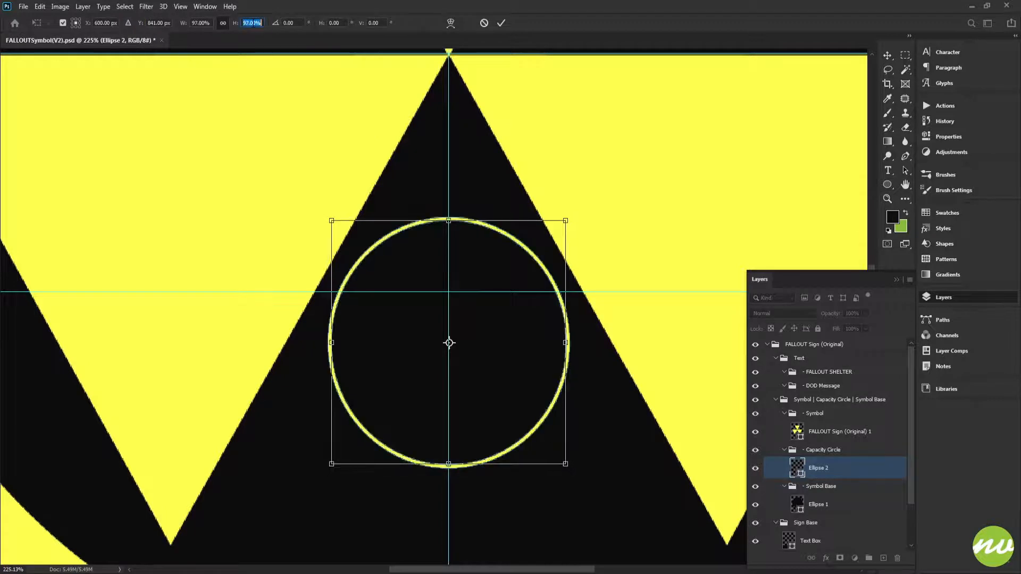
key(Down)
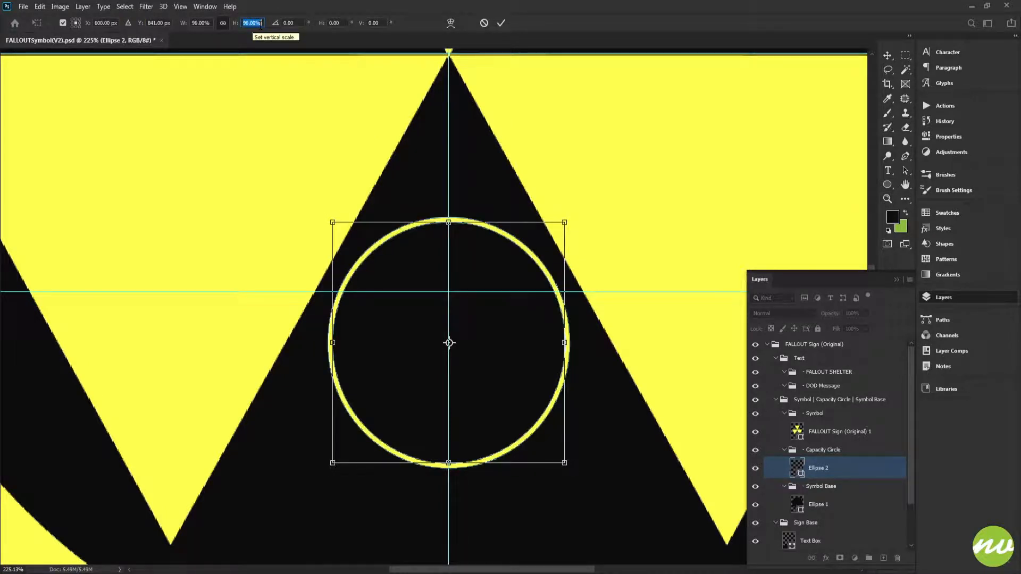
key(Return)
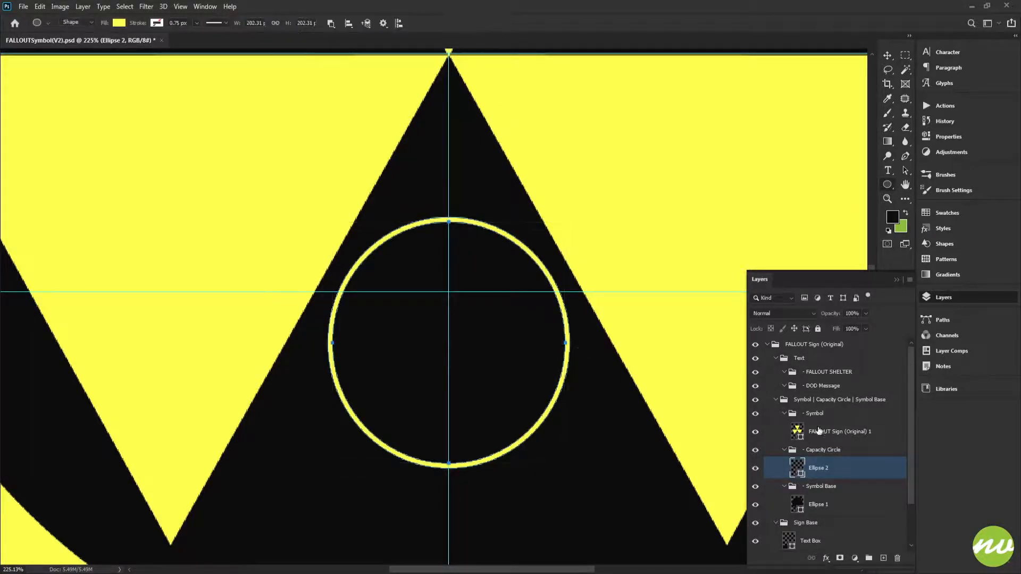
Step: Rename the ring's shape layer as Capacity Circle, copying the wording from its group name
click(823, 450)
key(ctrl+0)
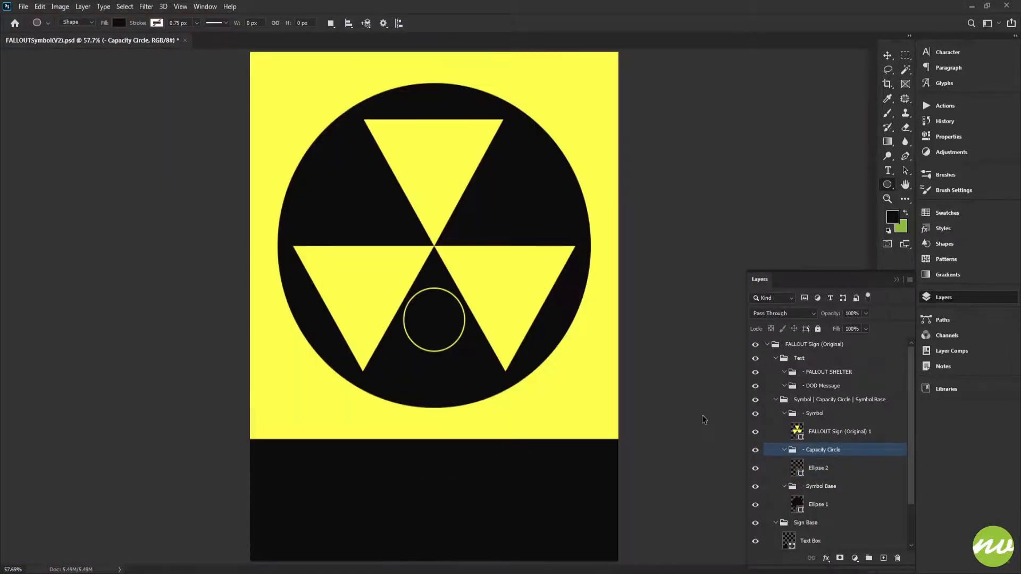
key(ctrl+plus)
key(ctrl+plus)
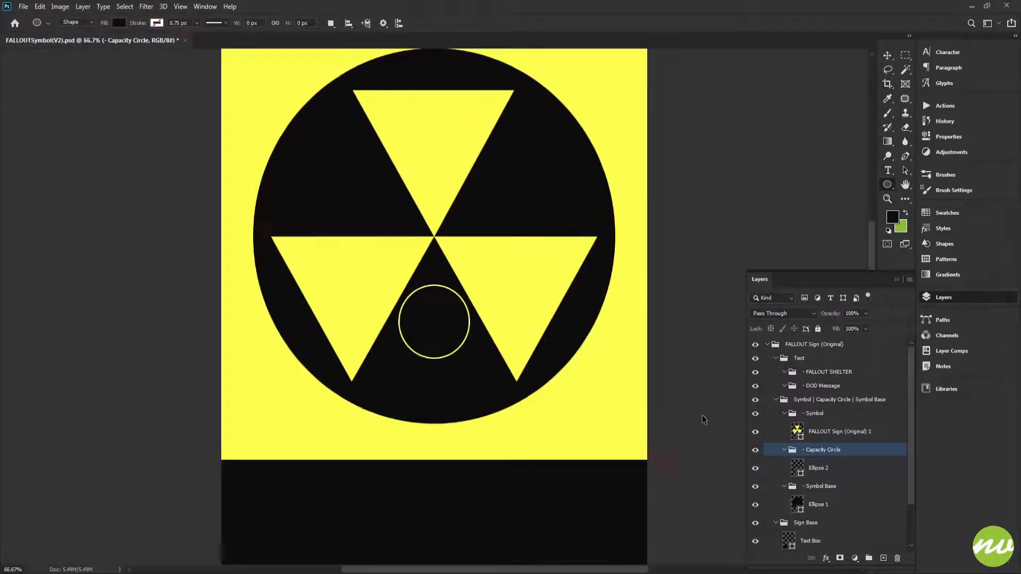
key(space)
drag(516, 393, 526, 361)
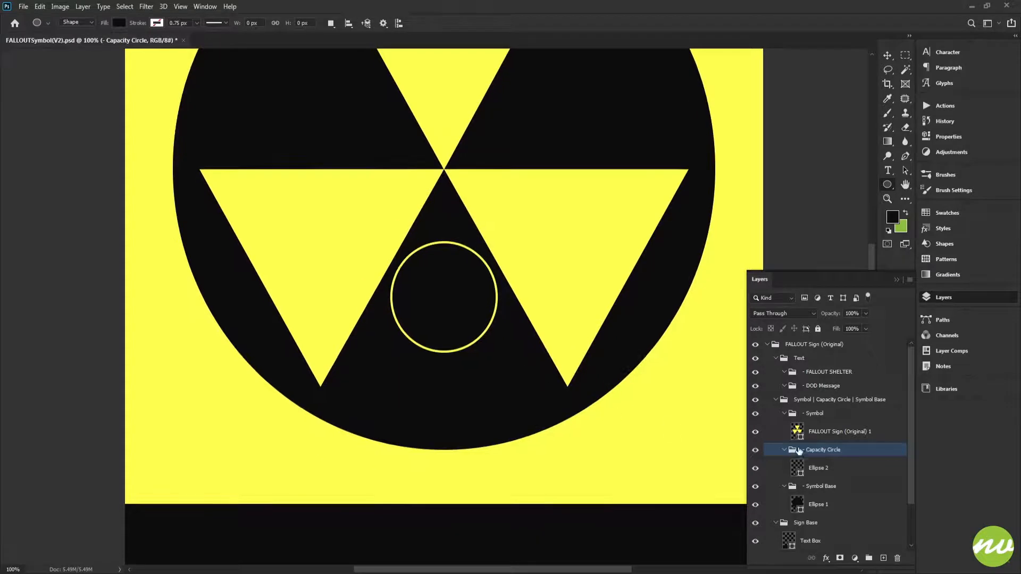
double_click(822, 452)
key(ctrl+c)
double_click(819, 469)
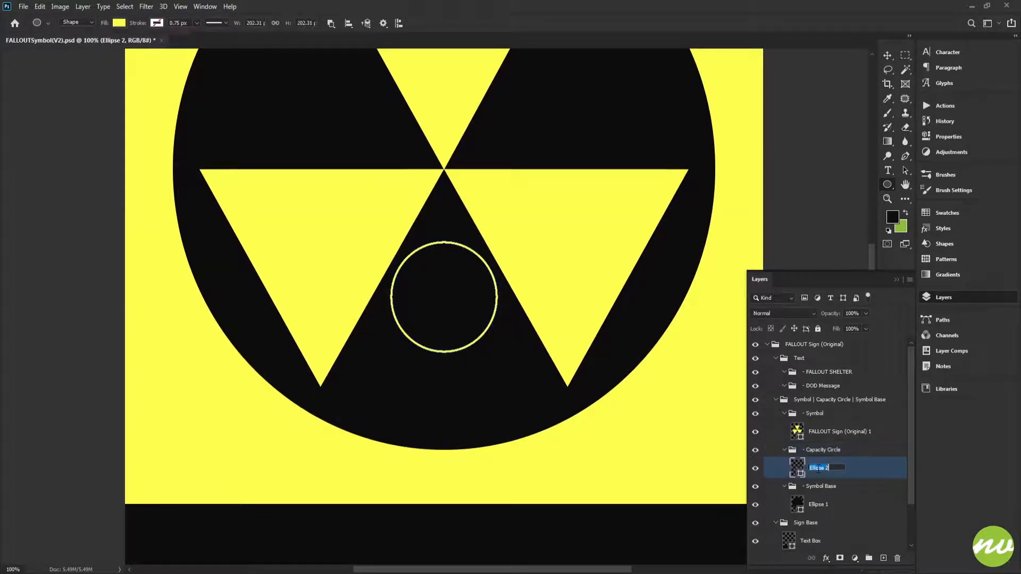
key(ctrl+v)
key(Delete)
key(Return)
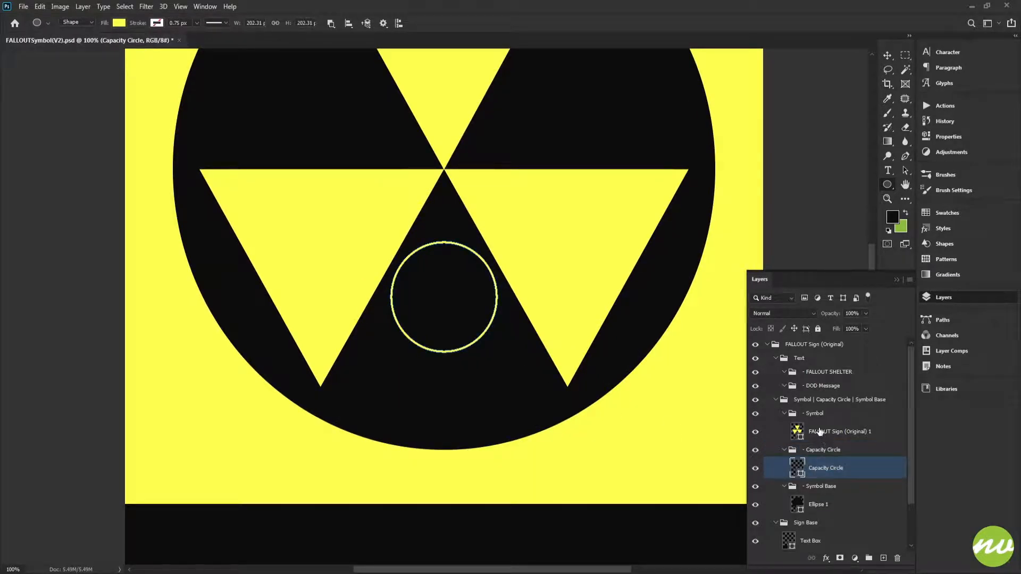
Step: Rename the large black circle's shape layer as Symbol Base, copying the wording from its group name
double_click(822, 487)
key(ctrl+c)
double_click(820, 505)
key(ctrl+v)
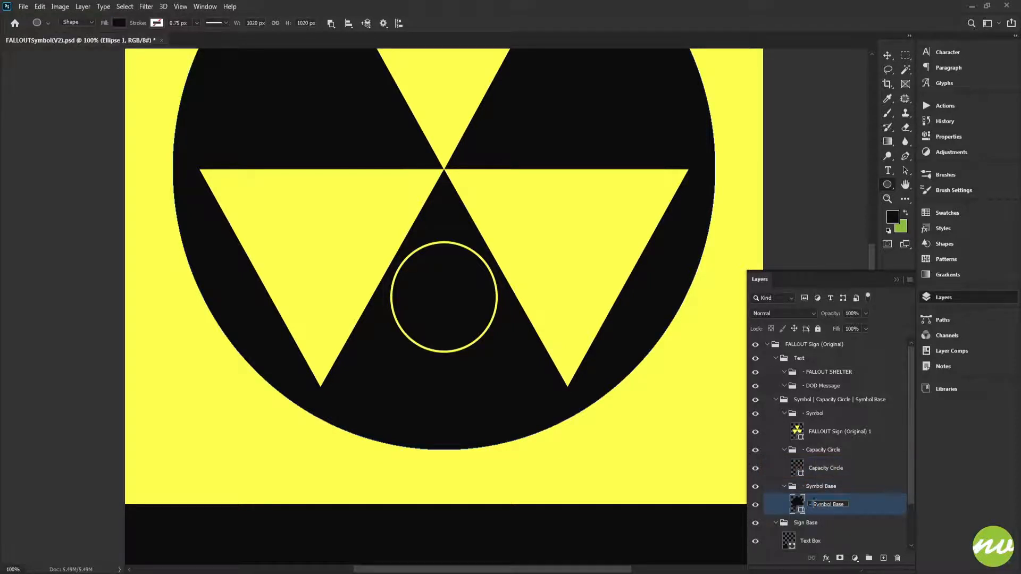
key(BackSpace)
key(BackSpace)
key(Return)
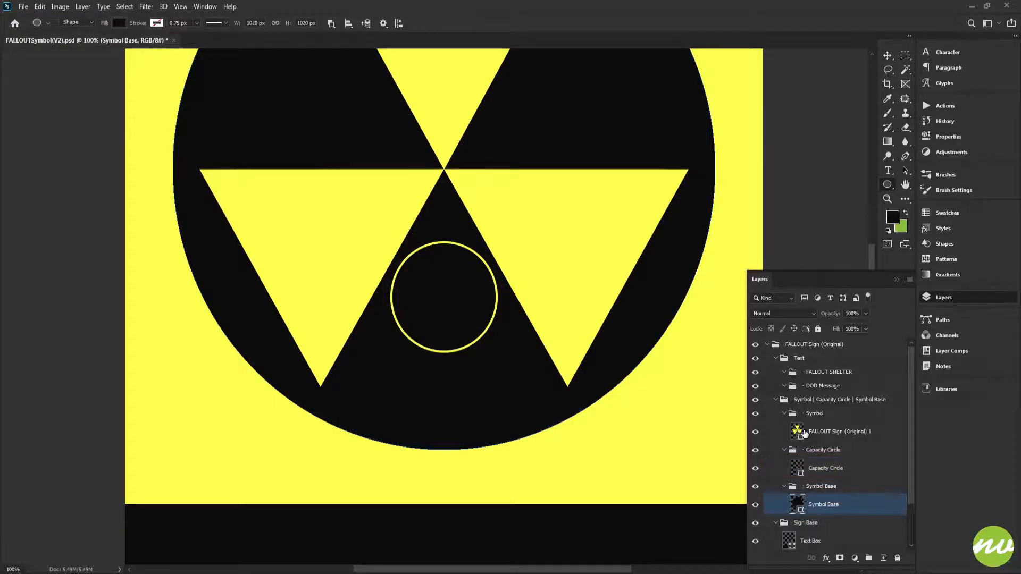
Step: Add the text FALLOUT SHELTER in InterstateCondBlack 160 pt inside the FALLOUT SHELTER group and place it just above the black text box
click(819, 372)
key(ctrl+0)
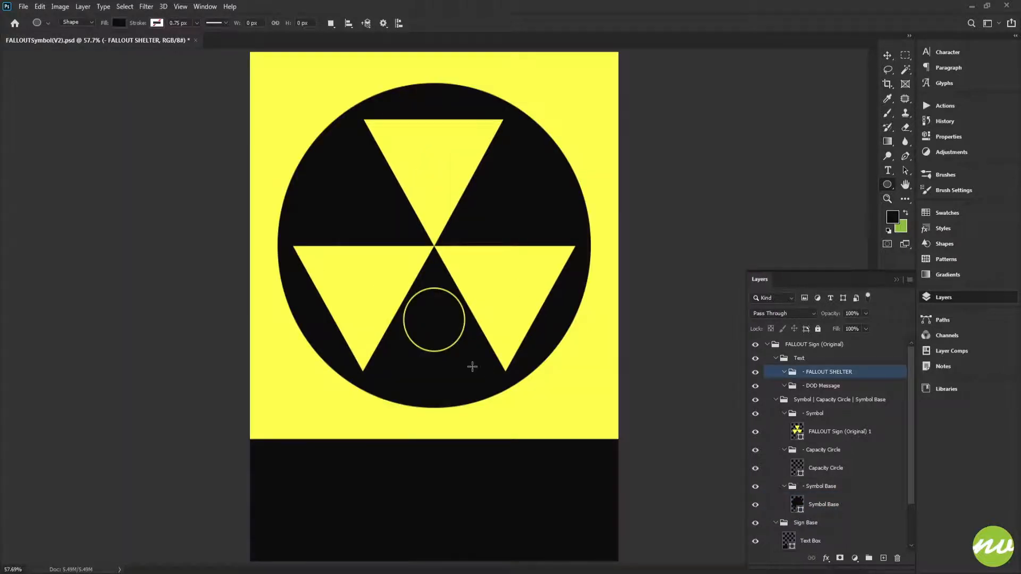
key(t)
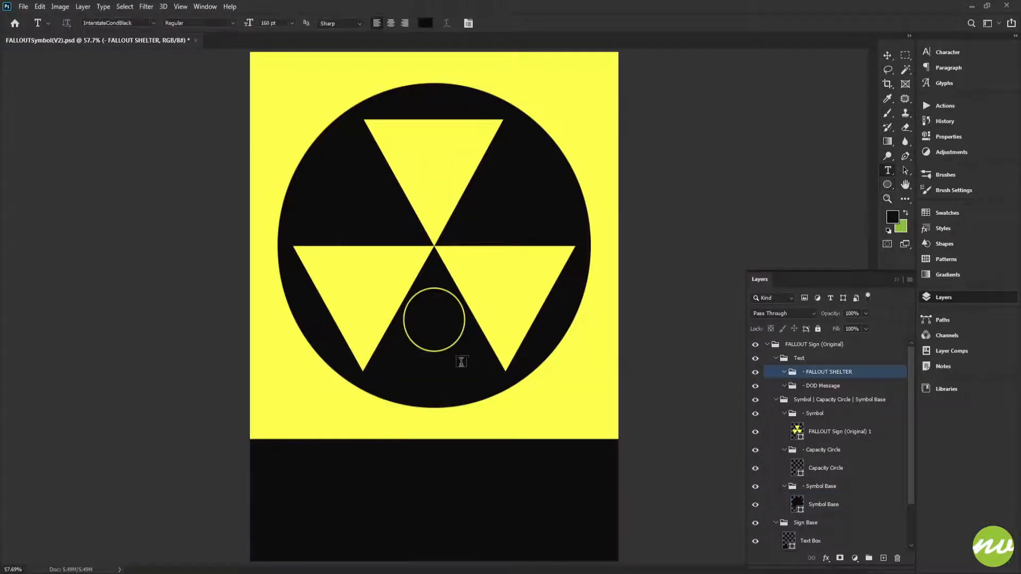
click(324, 427)
text(FALLOUT SHELTER)
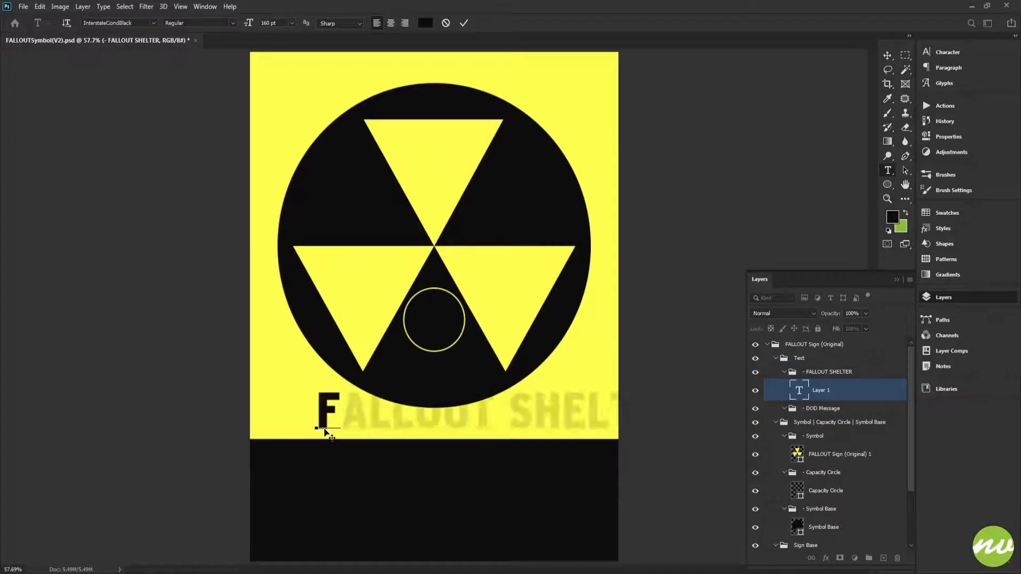
key(ctrl+Return)
key(v)
drag(452, 414, 404, 425)
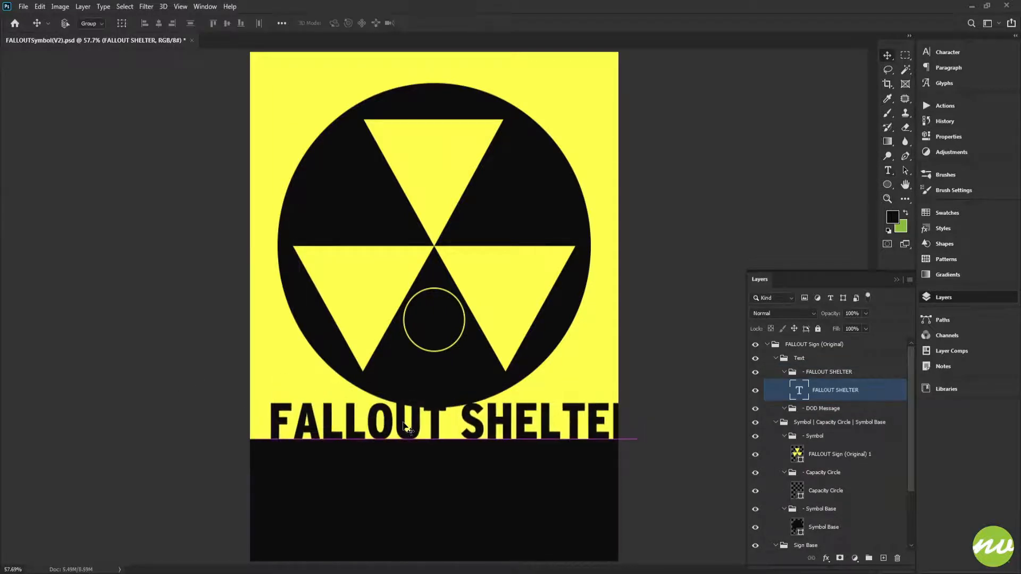
Step: Colour the FALLOUT SHELTER text with the sign's yellow and move it straight down into the black text box
click(945, 52)
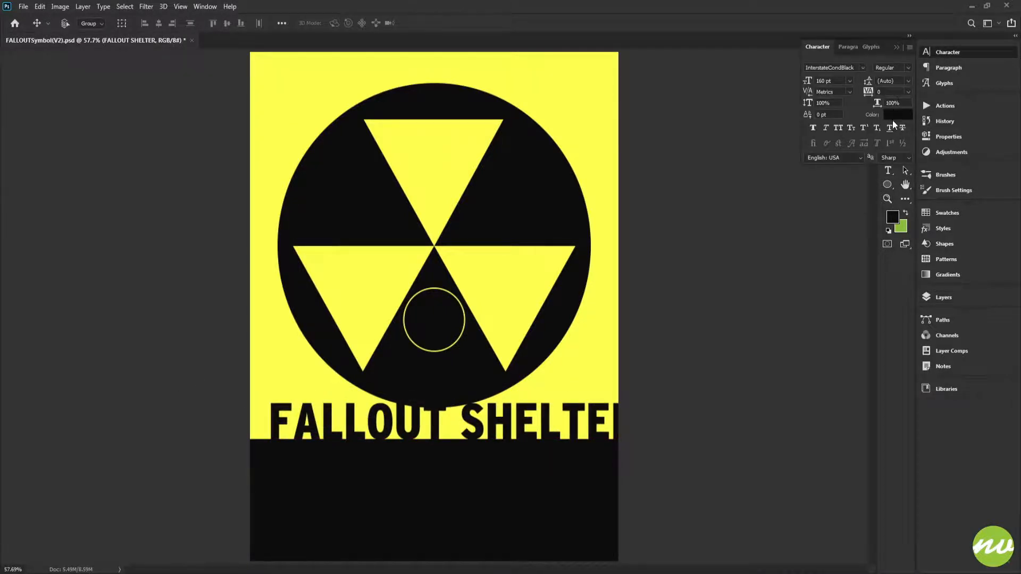
click(897, 115)
click(388, 79)
click(669, 110)
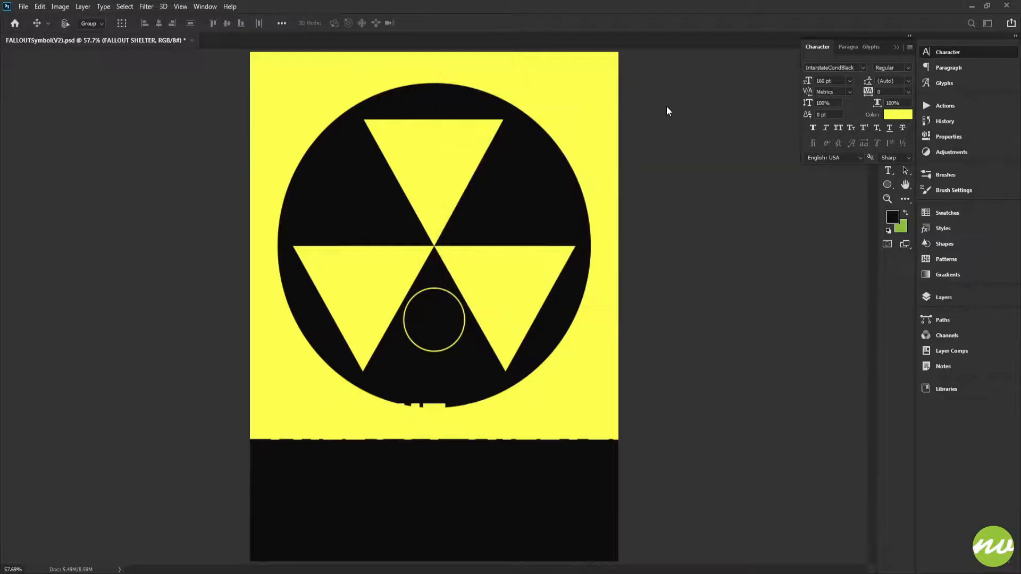
click(927, 301)
drag(462, 267, 463, 327)
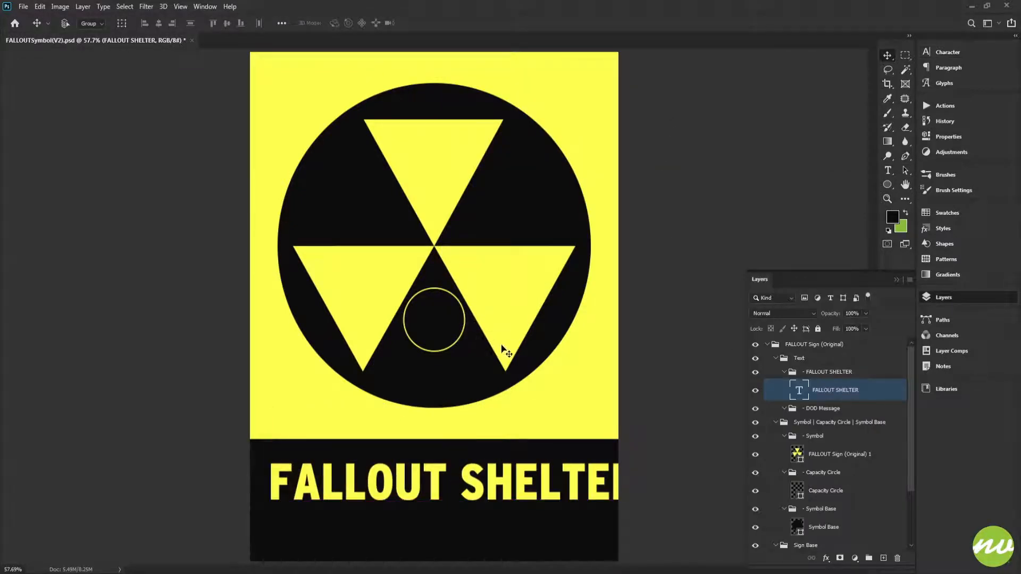
Step: Load the Text Box shape as a selection and align the FALLOUT SHELTER text to its horizontal centre and top edge
scroll(802, 509, down, 3)
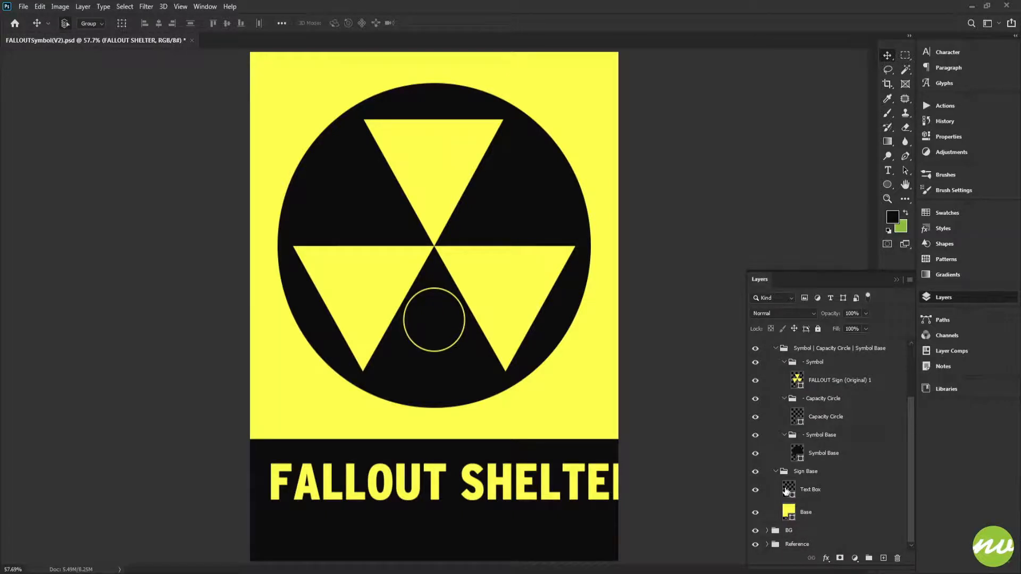
ctrl+click(788, 490)
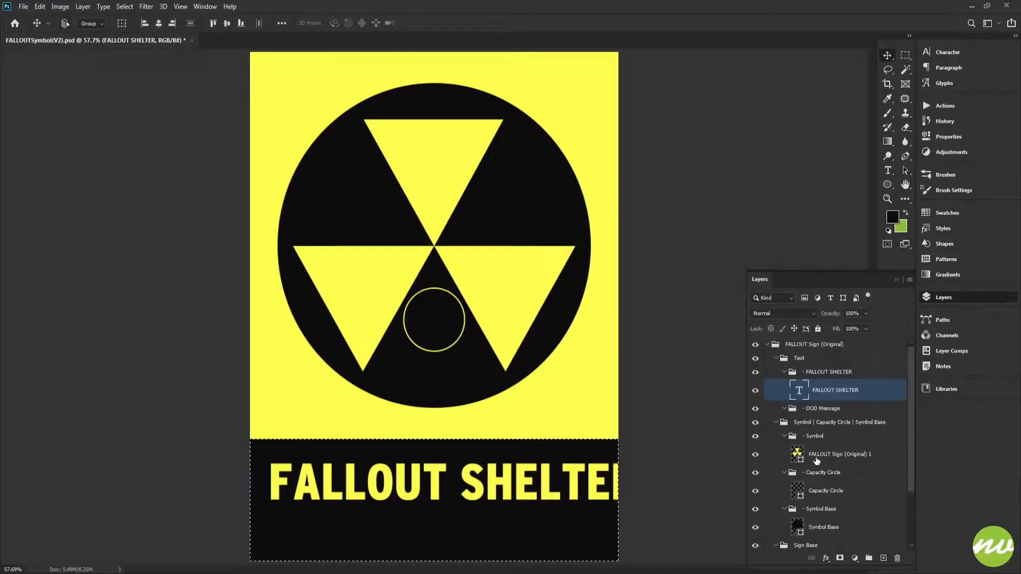
click(227, 23)
click(159, 24)
click(213, 24)
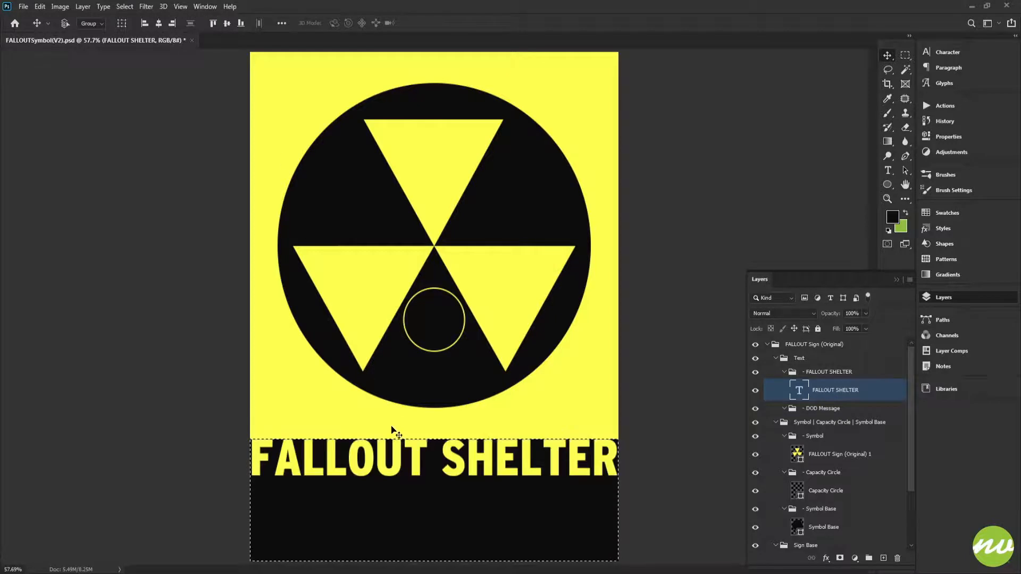
Step: Change the FALLOUT SHELTER text to Bebas Neue at 220 pt with -10 tracking and centre it horizontally in the selection
click(947, 52)
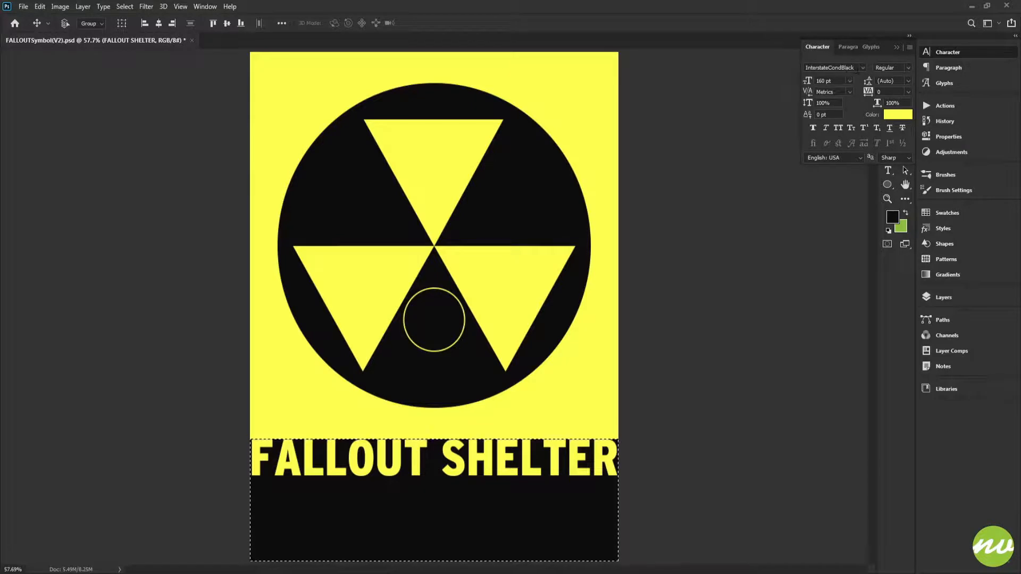
click(862, 68)
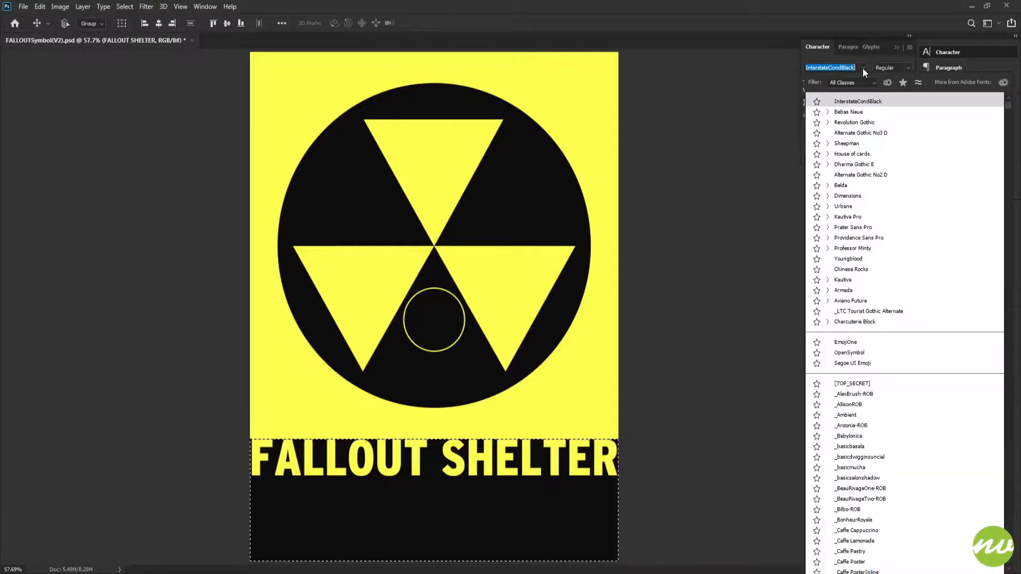
click(856, 112)
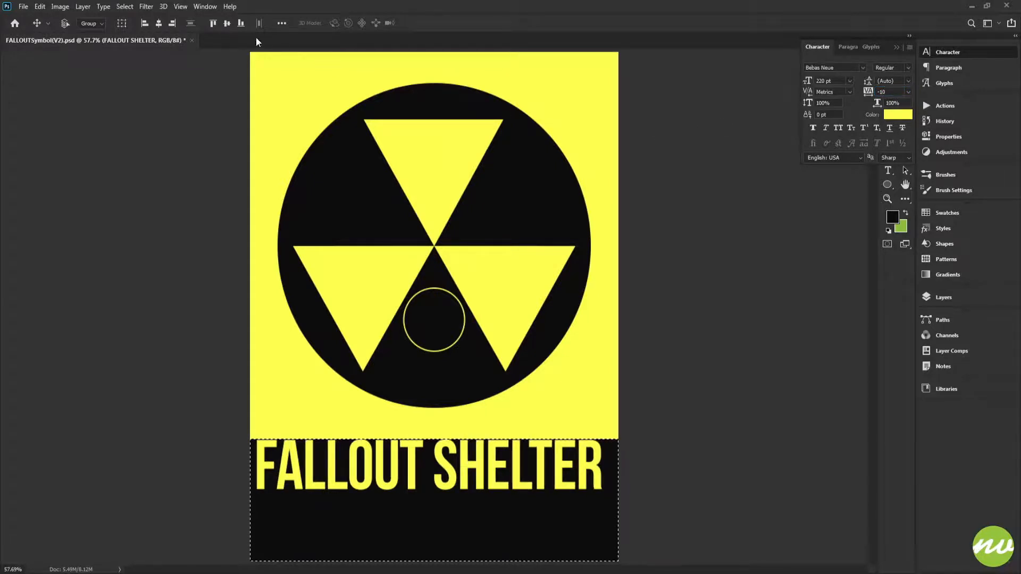
click(159, 23)
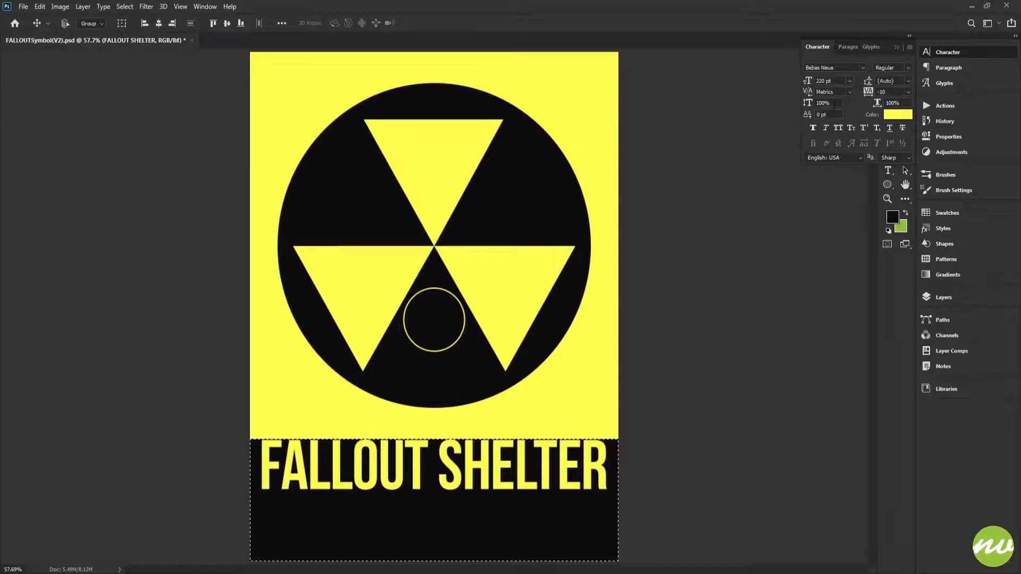
Step: Deselect the text box area and nudge the FALLOUT SHELTER text down about 30 px from the black box's top edge
click(944, 297)
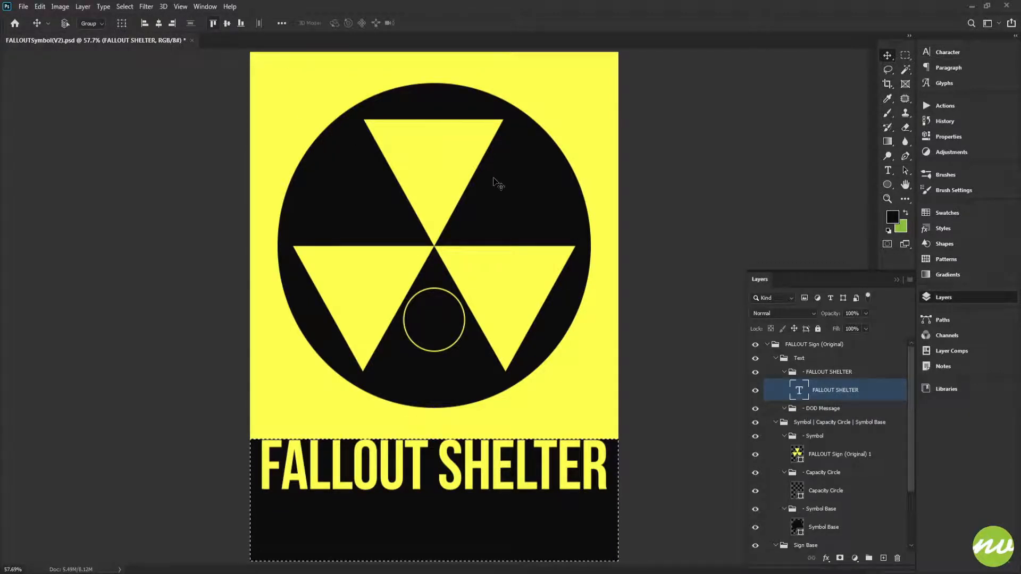
key(ctrl+d)
key(ctrl)
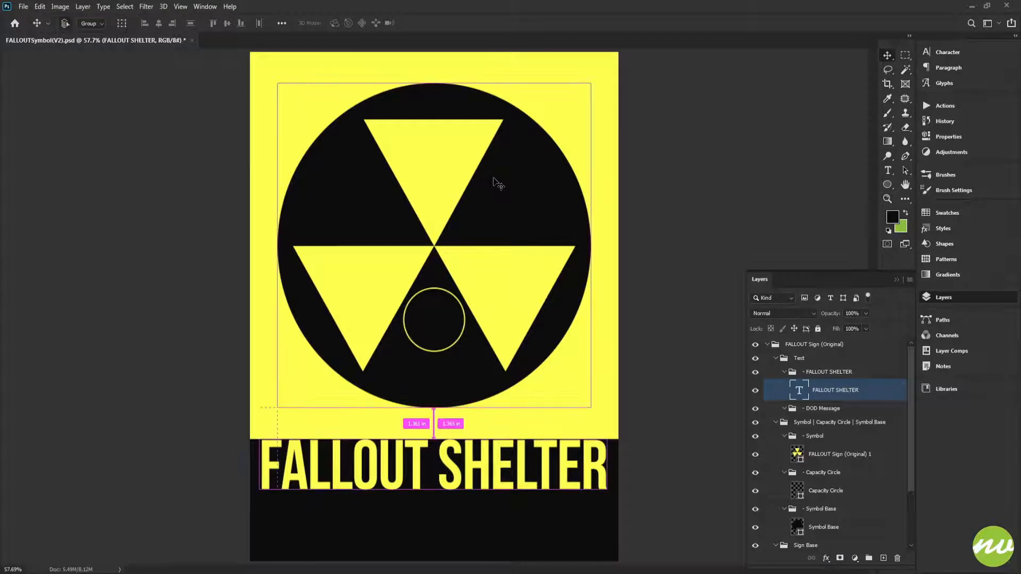
key(shift+Down)
key(shift+Down)
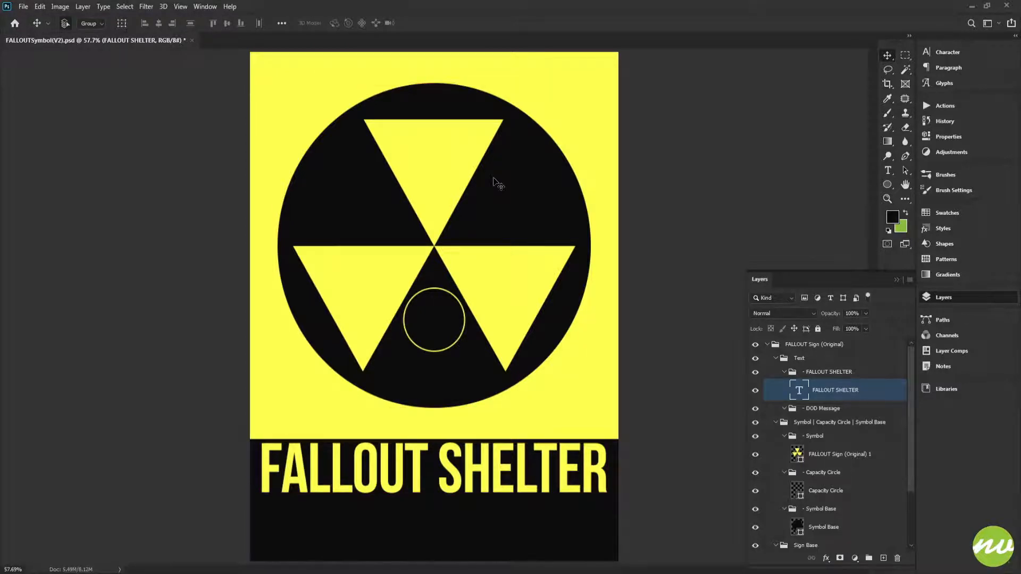
key(shift+Down)
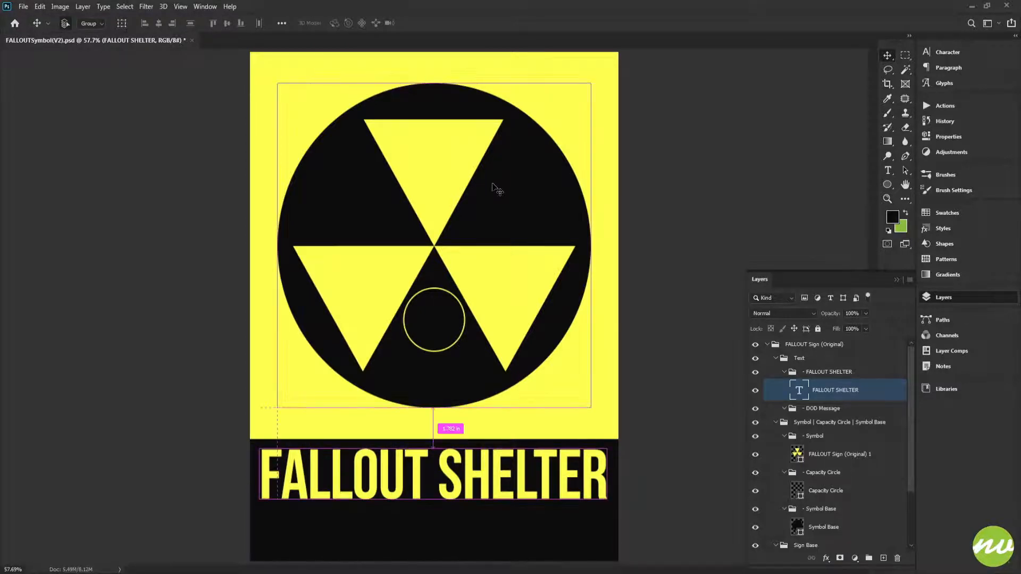
key(space)
mouse_move(439, 434)
mouse_down()
mouse_move(424, 429)
mouse_move(427, 445)
mouse_up()
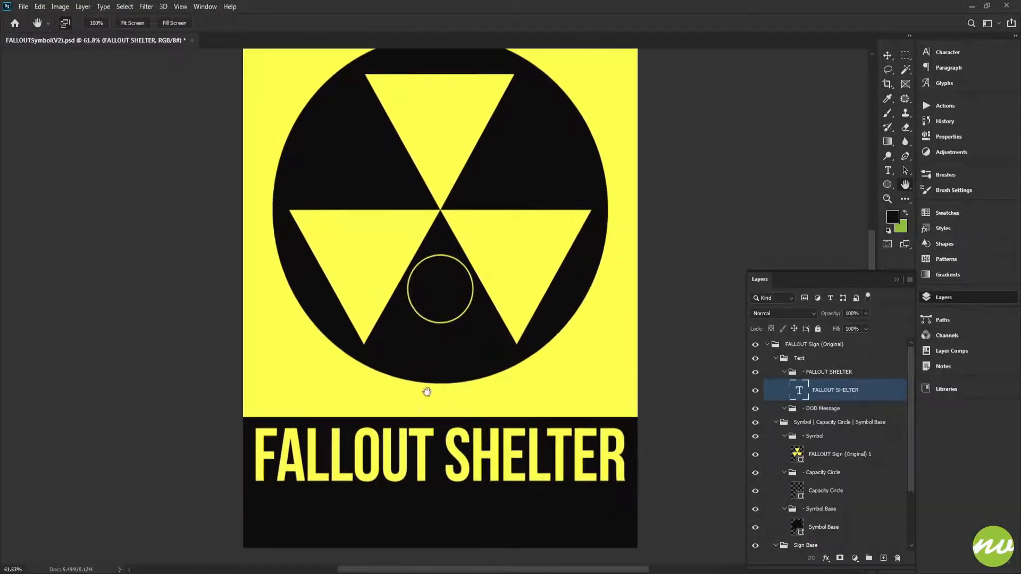
click(134, 25)
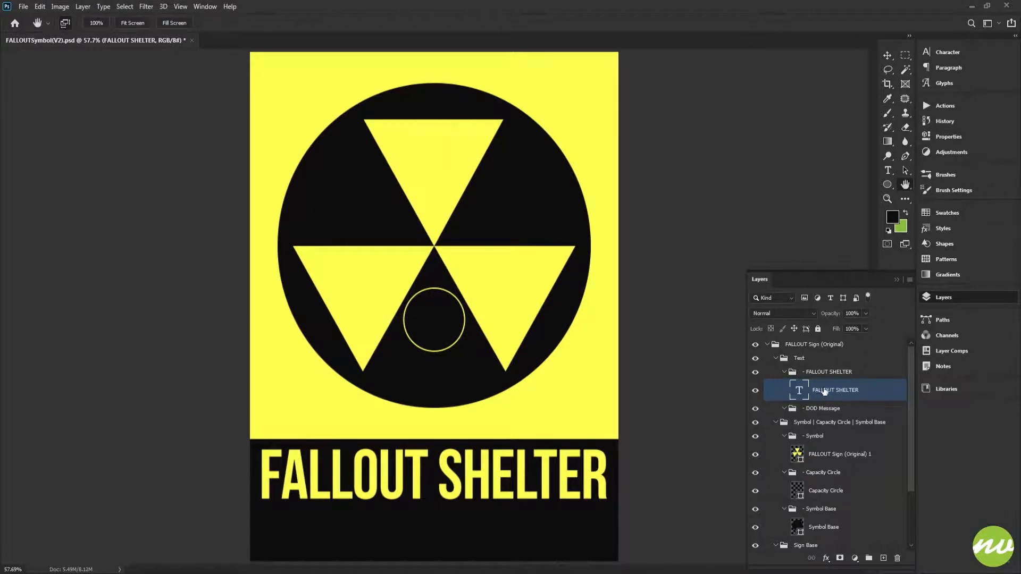
Step: Duplicate the FALLOUT SHELTER text layer into the DOD Message group and move the copy straight down below the original
drag(828, 392, 833, 425)
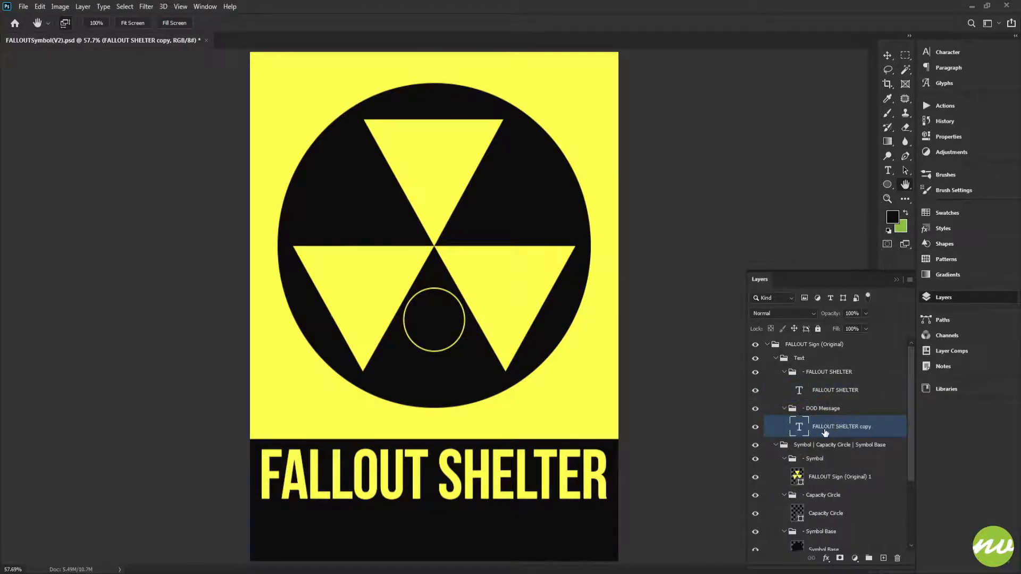
key(v)
drag(434, 357, 433, 417)
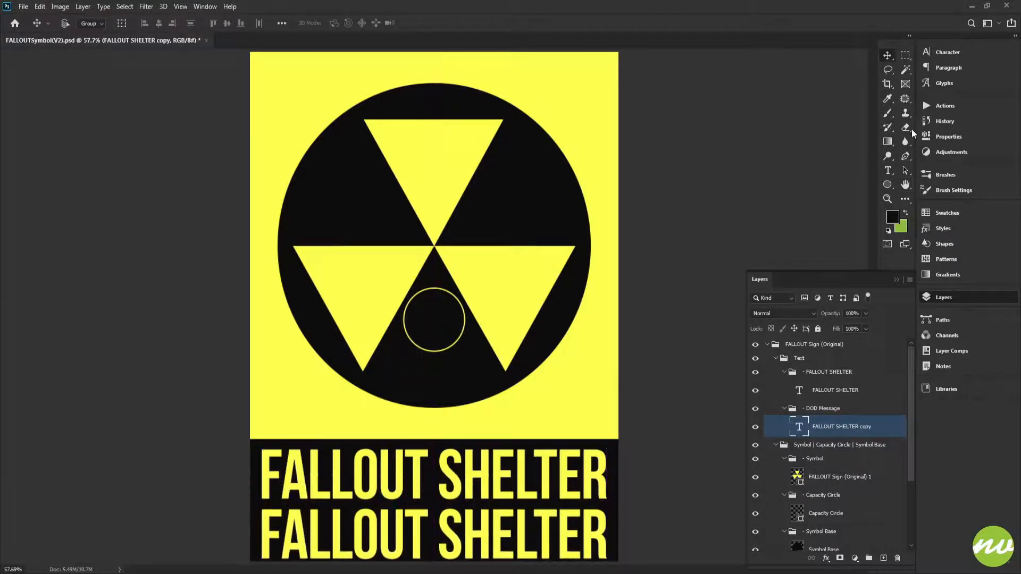
Step: Set the copied FALLOUT SHELTER text to 25 pt and move it inward from the lower-left corner of the black box
click(941, 52)
text(2)
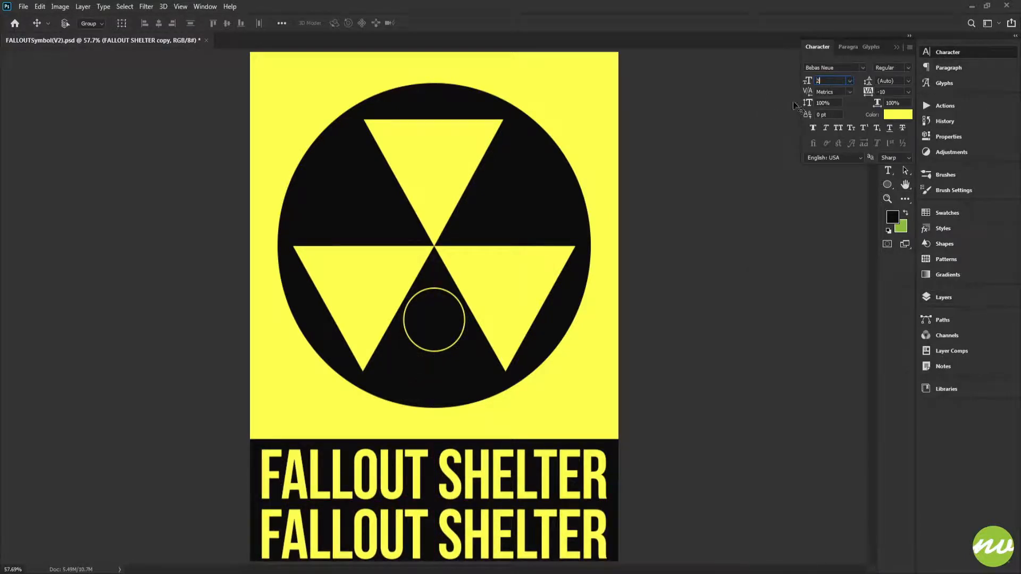
text(5)
key(Return)
click(407, 509)
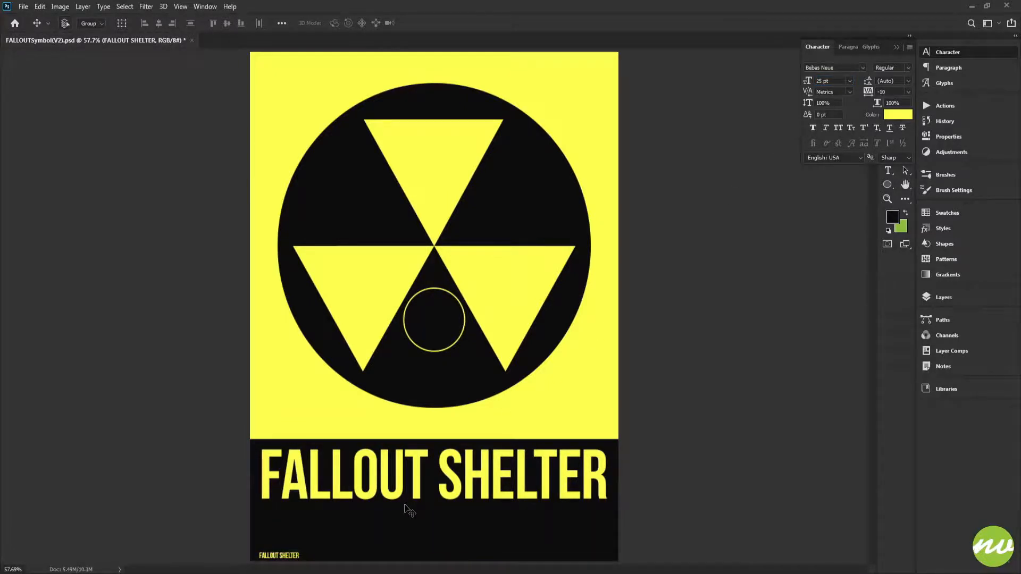
drag(505, 448, 549, 260)
key(ctrl+plus)
key(ctrl+plus)
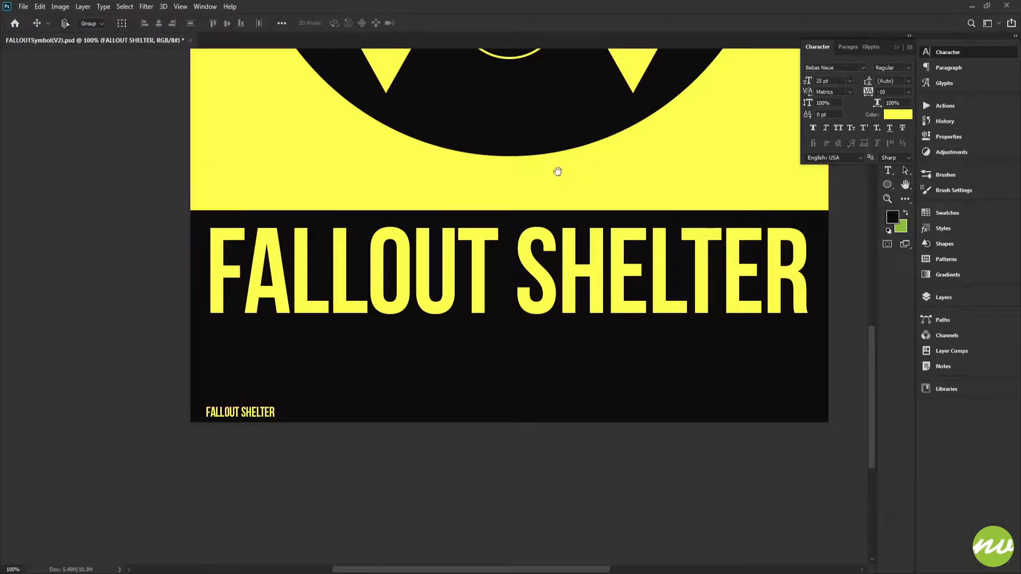
drag(469, 263, 404, 260)
drag(189, 403, 296, 398)
Step: Replace the small text with "DOD FS NO.1 NOT TO BE REPRODUCED OR USED WITHOUT DEPARTMENT OF DEFENSE PERMISSION"
double_click(279, 404)
triple_click(280, 404)
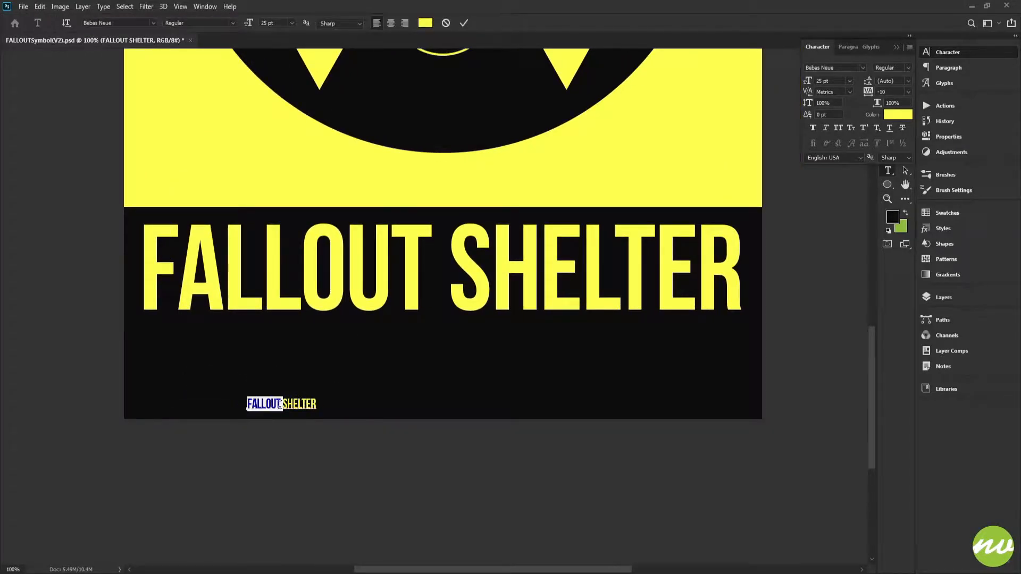
text(DOD)
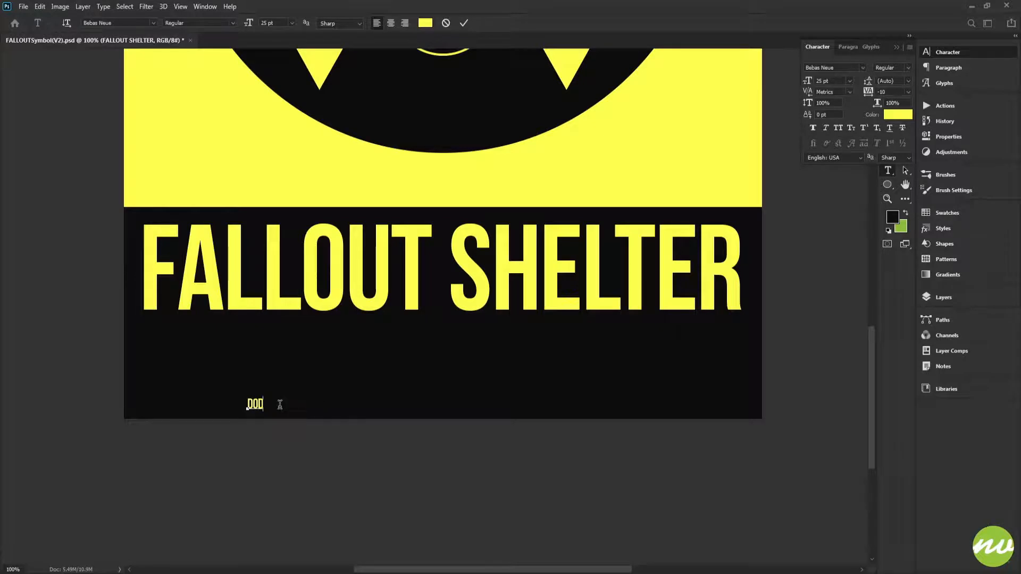
text( FS)
text(NO. 1 NOT TO BE REPRODUCED OR USED WITHOUT DEPARTMENT OF DEFENSE PERMIS)
text(SION)
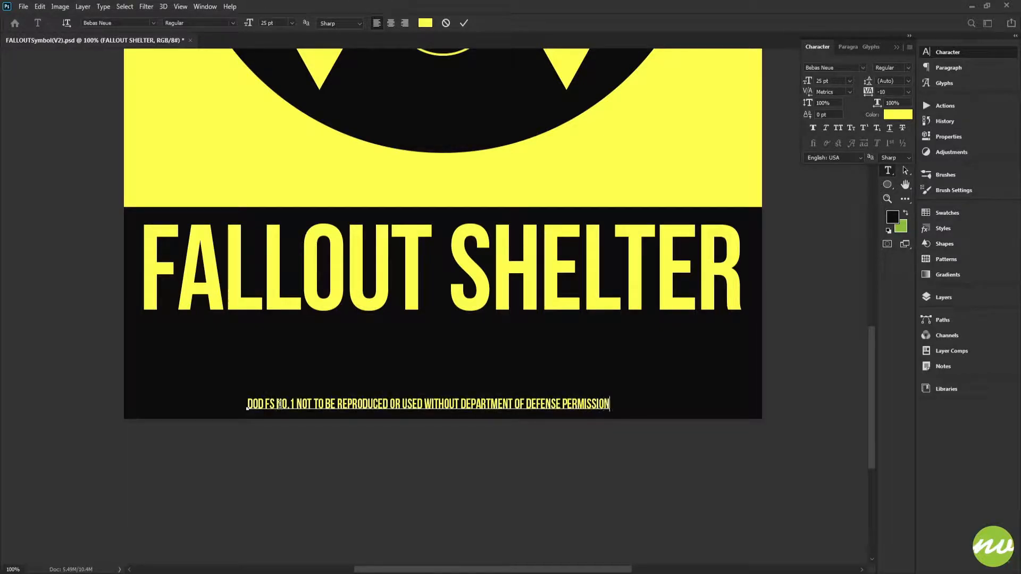
key(ctrl+Return)
Step: Set the DOD message's tracking to 40 and centre it horizontally on the canvas
key(v)
key(ctrl+a)
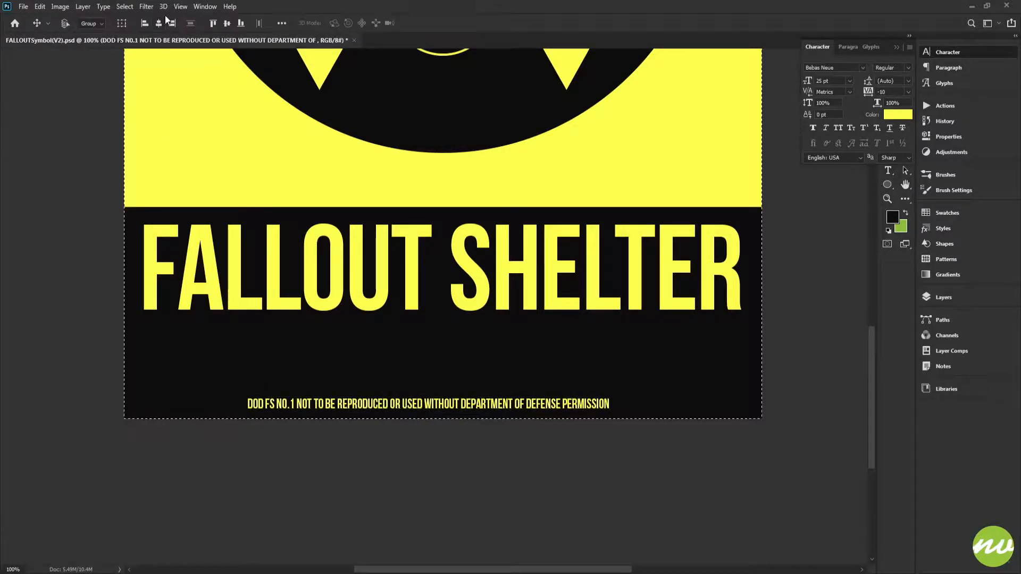
key(ctrl)
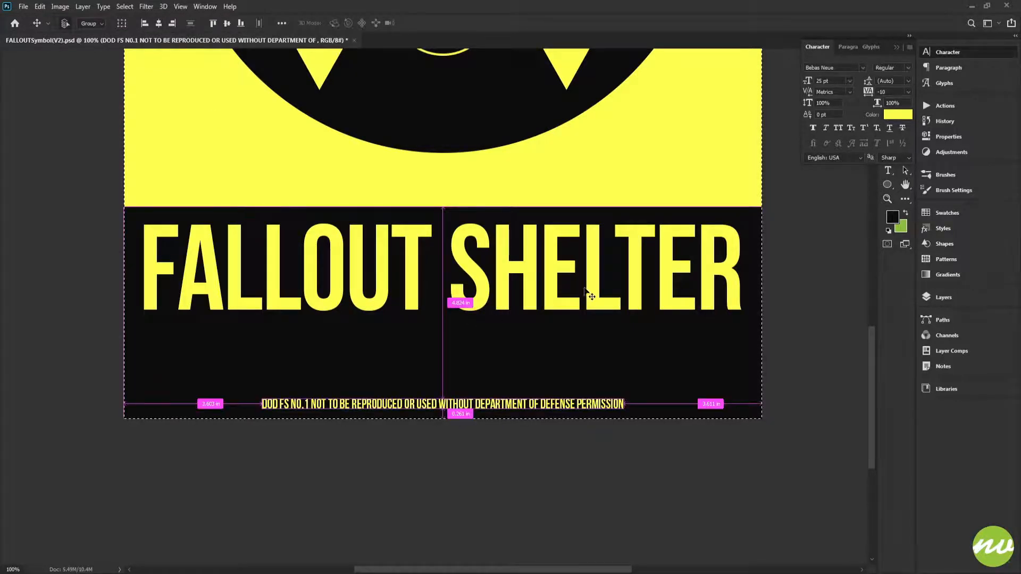
double_click(883, 92)
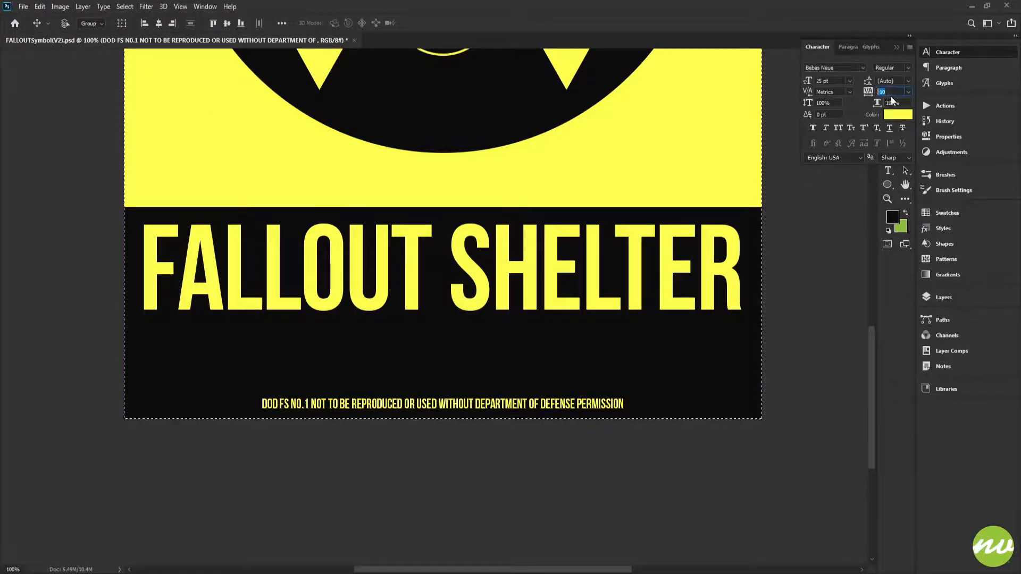
text(40)
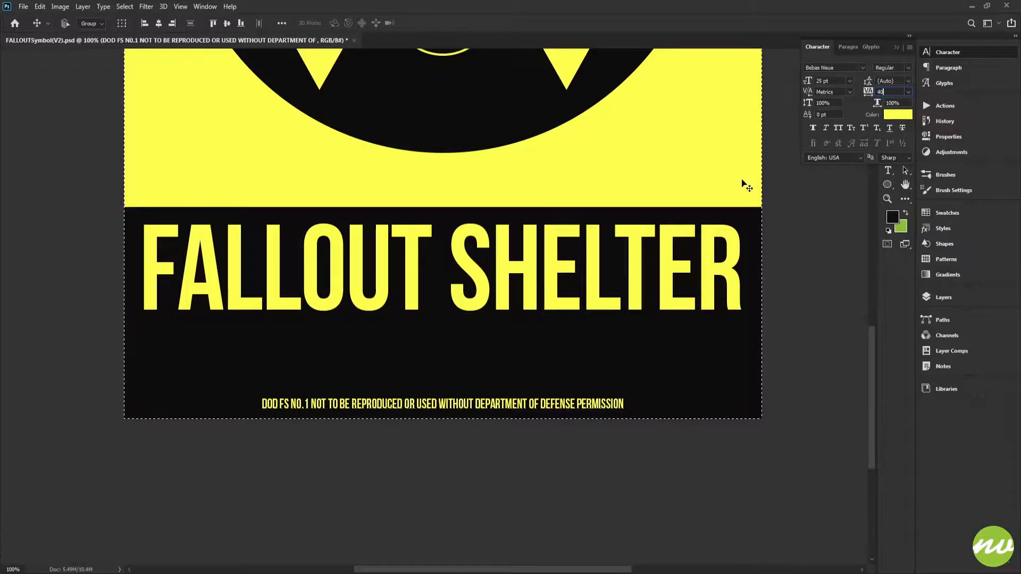
key(Return)
click(159, 23)
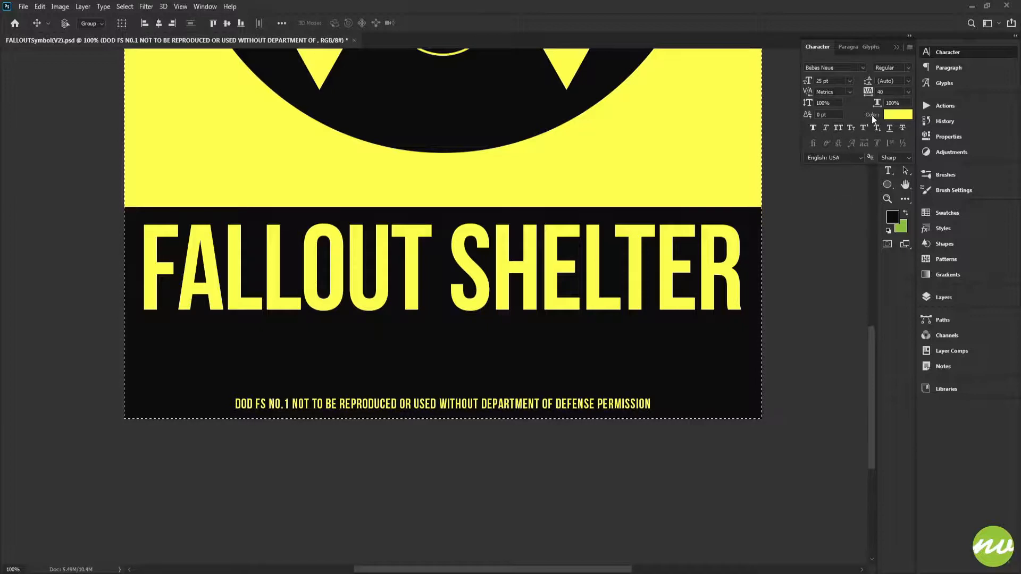
key(ctrl+d)
Step: Align the DOD message to the canvas's bottom edge, deselect, and nudge the message up about 50 px
key(ctrl+a)
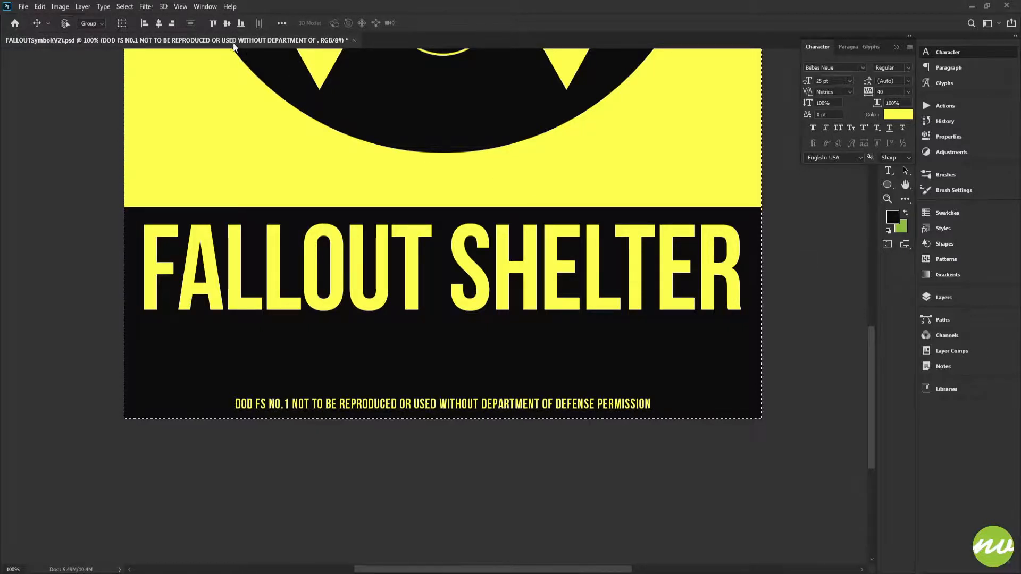
click(241, 23)
key(ctrl+d)
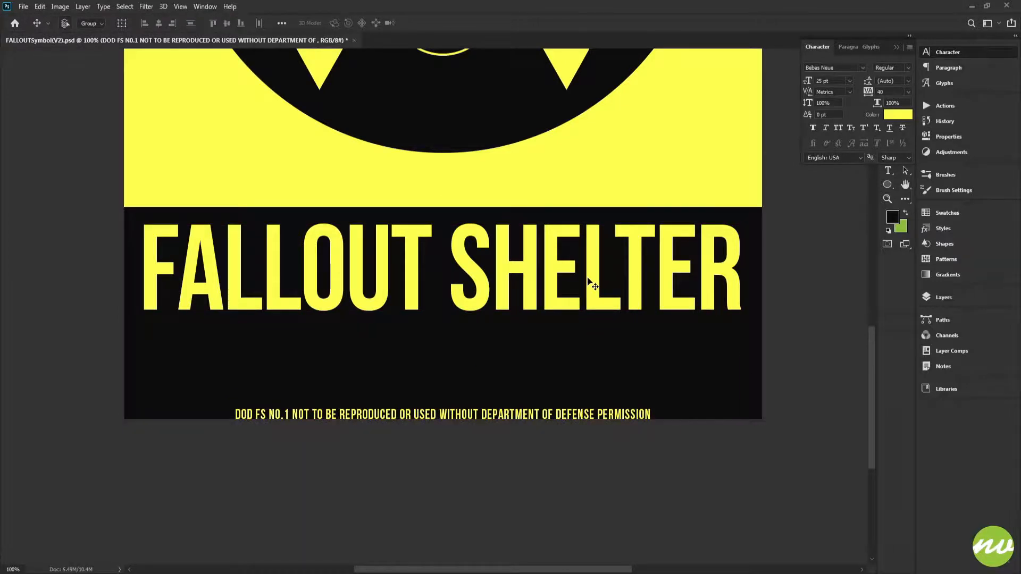
key(shift+Up)
key(shift+Up)
key(shift+Up)
key(shift+Up)
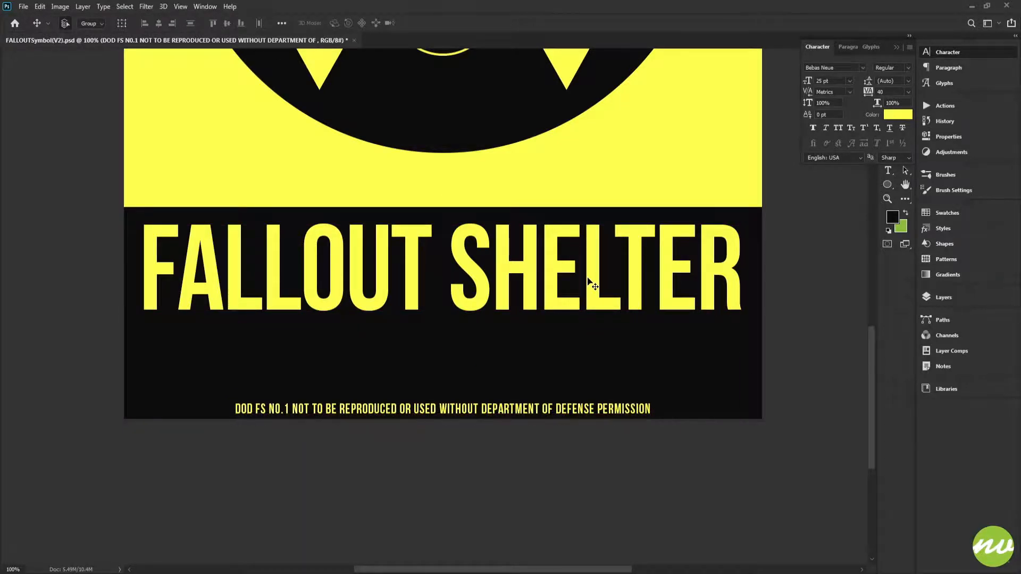
key(ctrl+0)
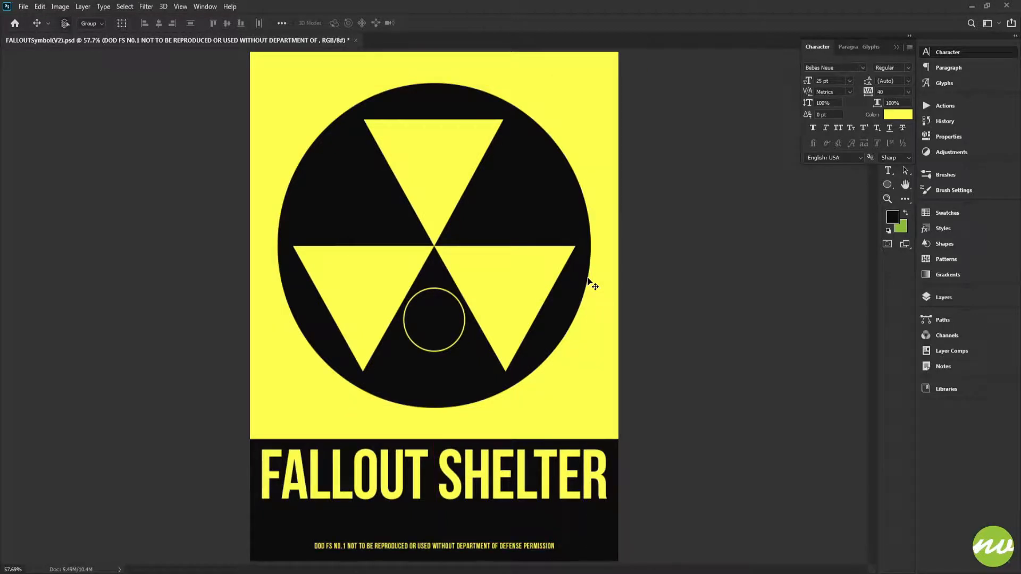
key(shift+Up)
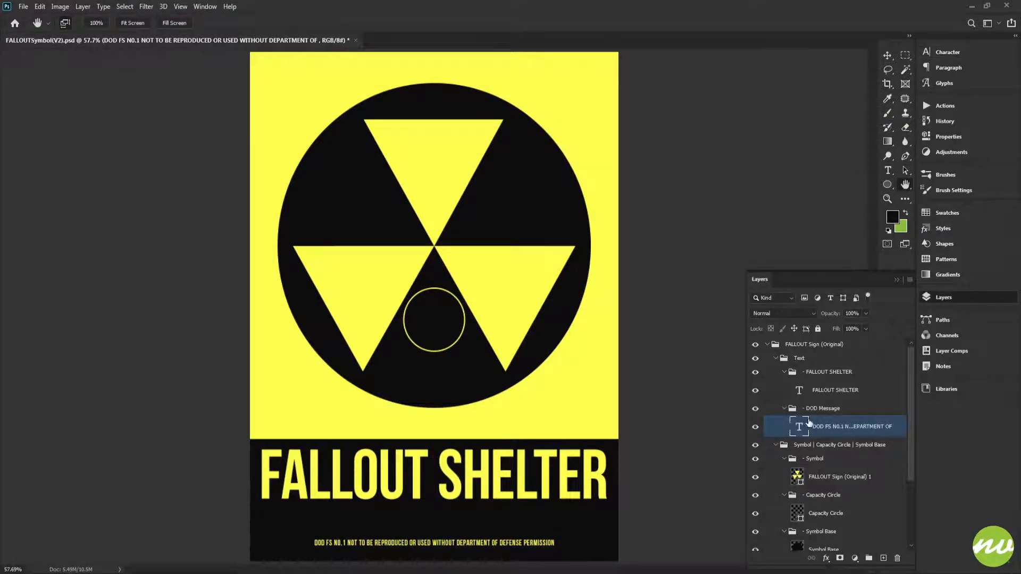
Step: Duplicate the DOD message layer into the Capacity Circle group, collapse the Text group, and move the copy up over the capacity circle
scroll(809, 421, down, 2)
scroll(835, 378, down, 1)
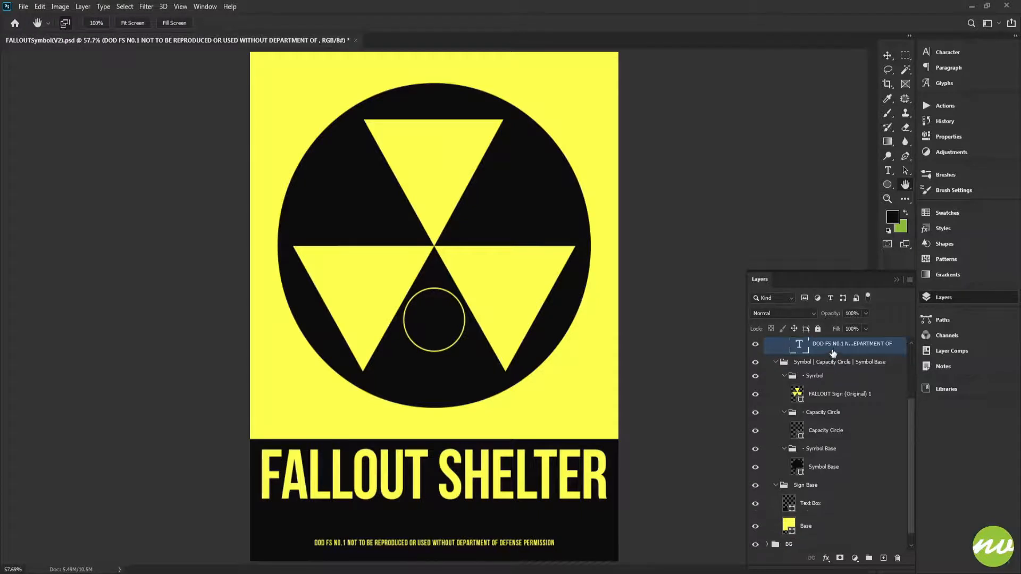
drag(832, 353, 833, 421)
scroll(812, 420, up, 2)
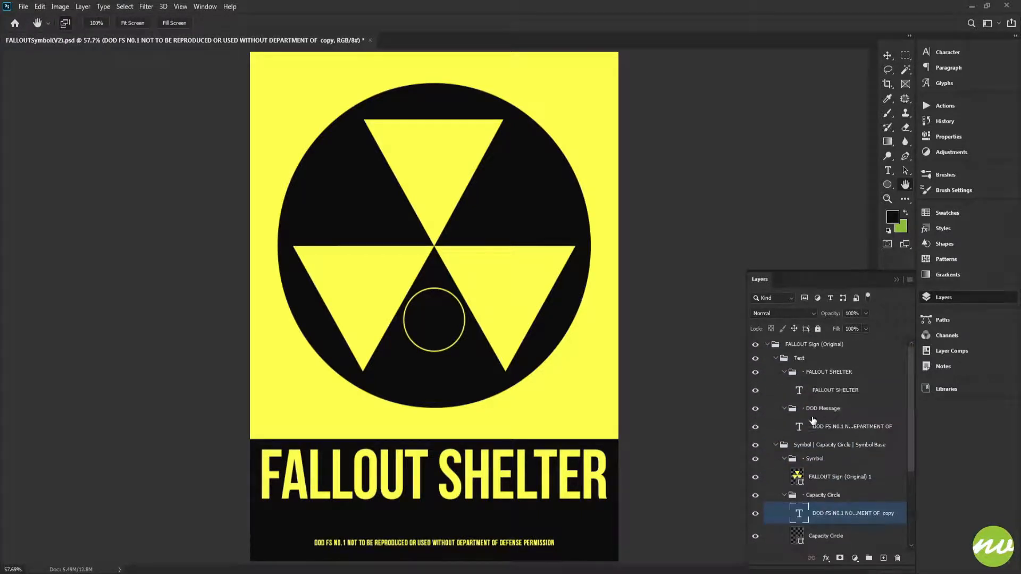
click(775, 359)
key(v)
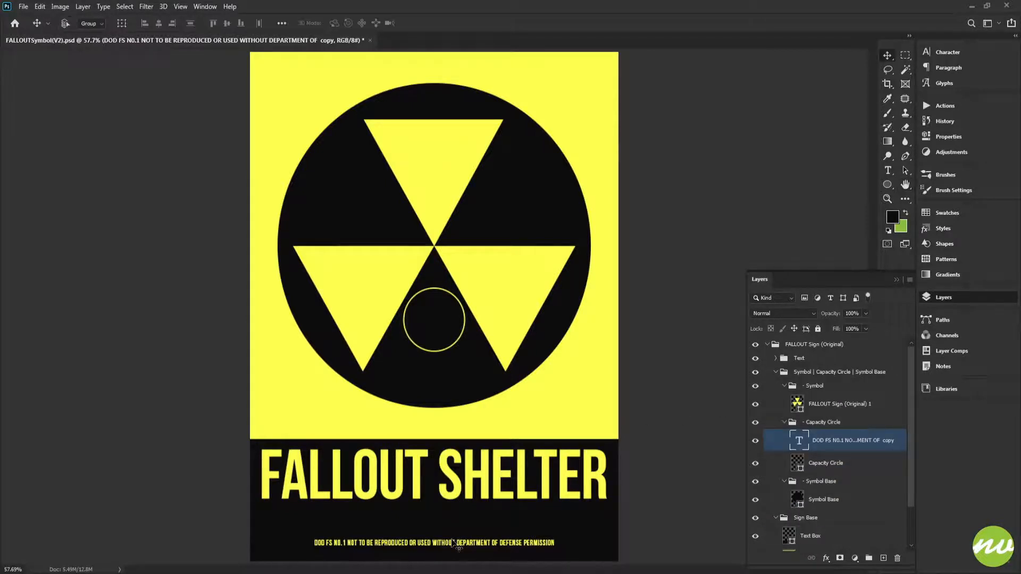
drag(456, 545, 430, 339)
Step: Replace the copied message's wording with CAPACITY and move the text into the upper part of the capacity circle
scroll(431, 339, up, 5)
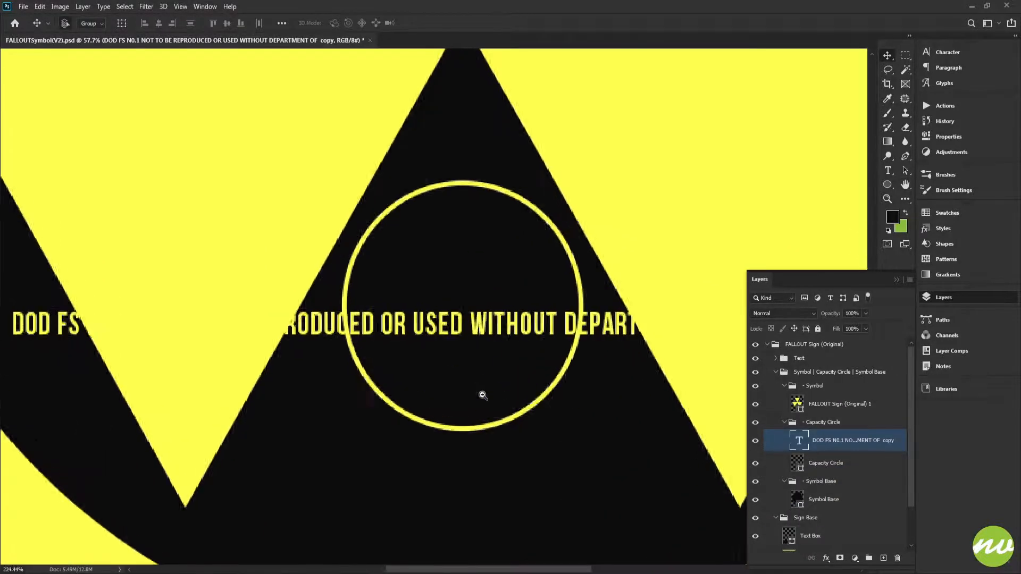
key(t)
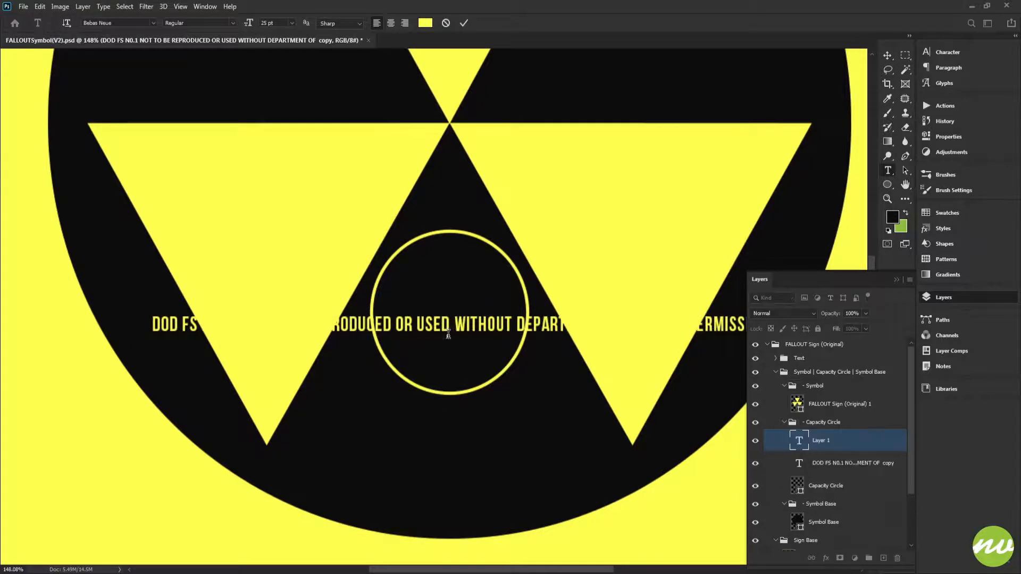
triple_click(447, 328)
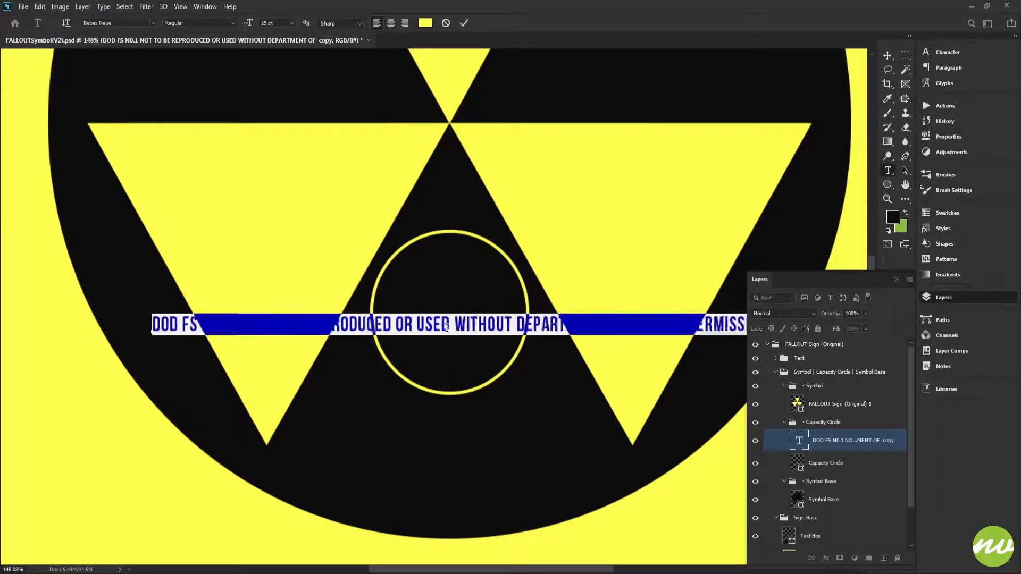
text(CAPACITY)
key(ctrl+Return)
key(v)
drag(216, 340, 465, 292)
Step: Load the Capacity Circle shape as a selection while keeping the CAPACITY text layer active
scroll(468, 298, up, 3)
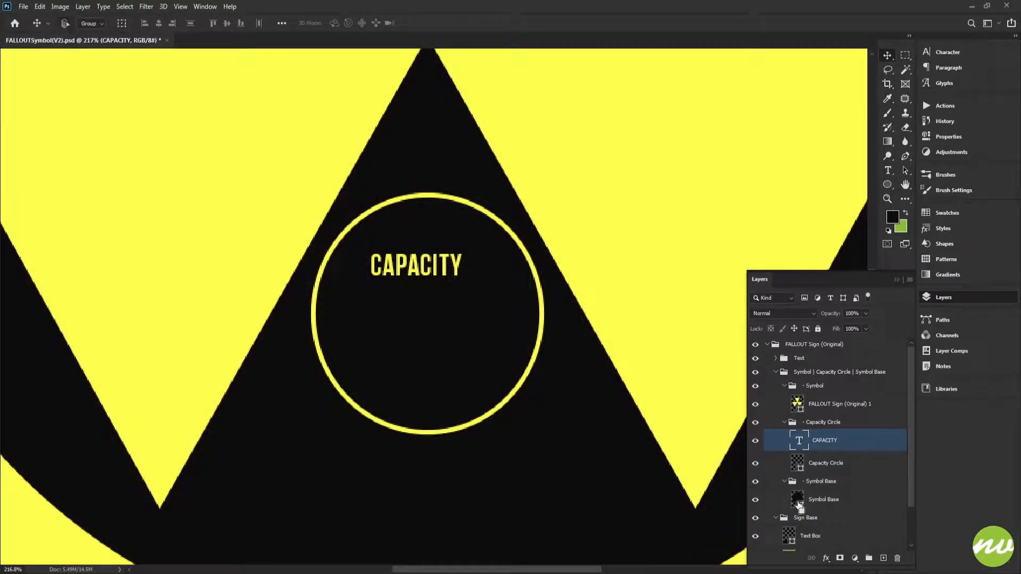
ctrl+click(797, 463)
drag(524, 339, 518, 359)
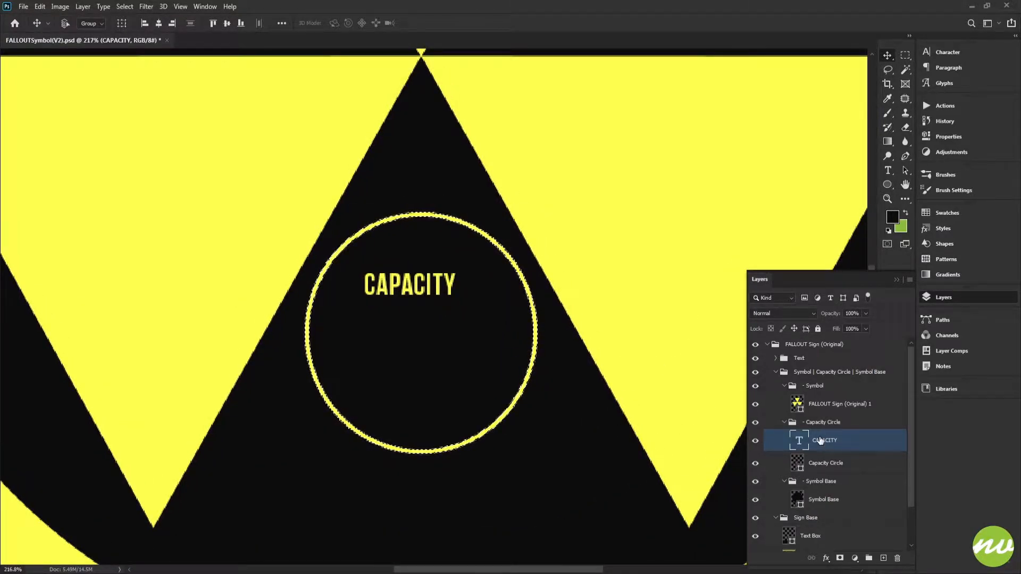
Step: Set the CAPACITY text to 45 pt with 105% horizontal scale and centre it horizontally in the circle selection
click(964, 56)
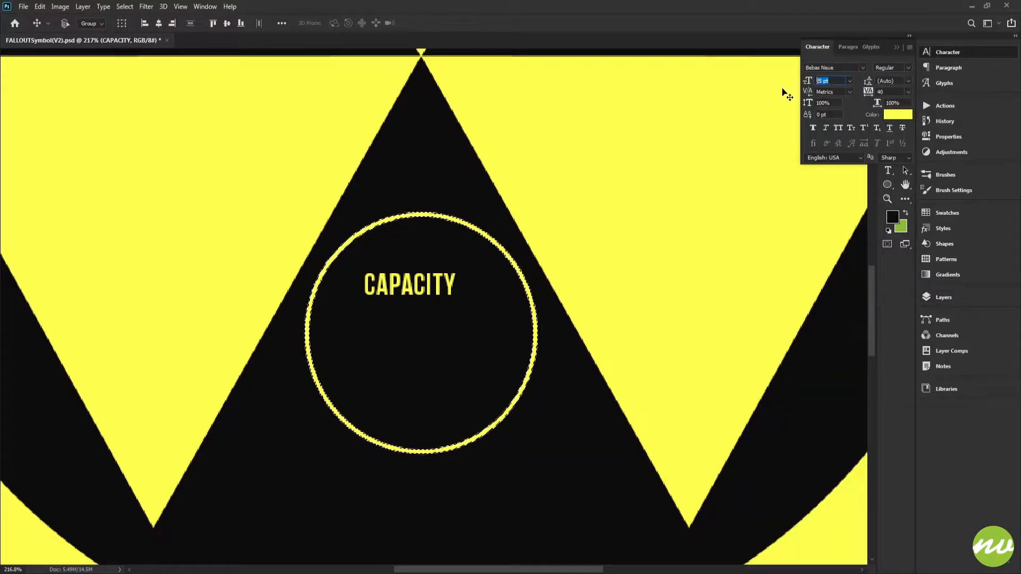
text(50)
key(Return)
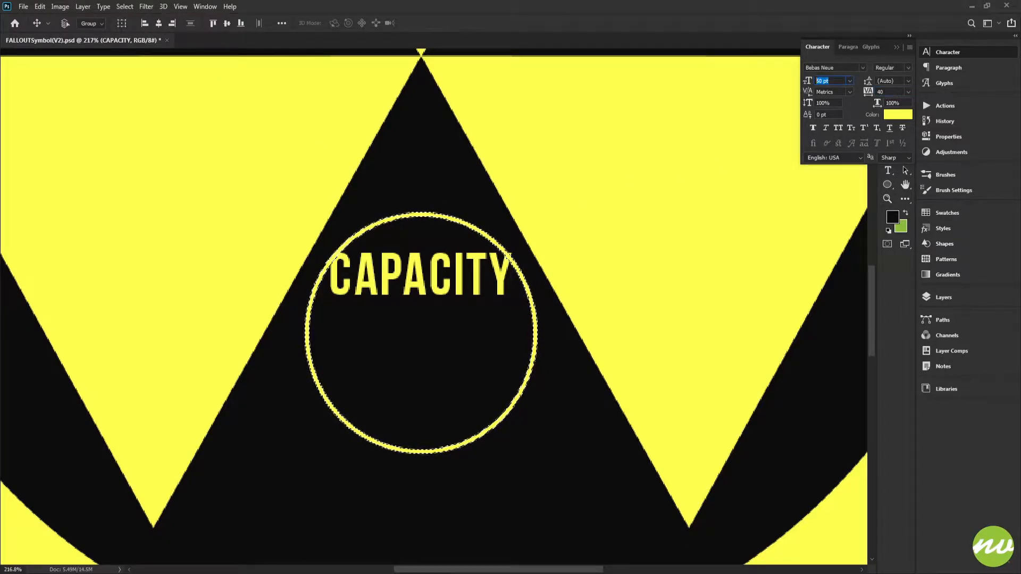
text(45)
key(Return)
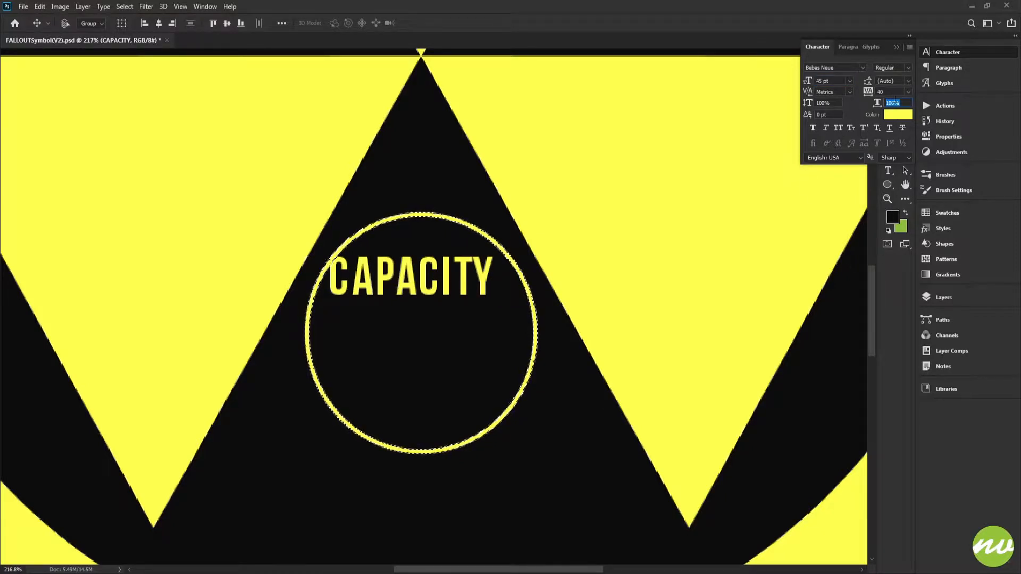
text(1)
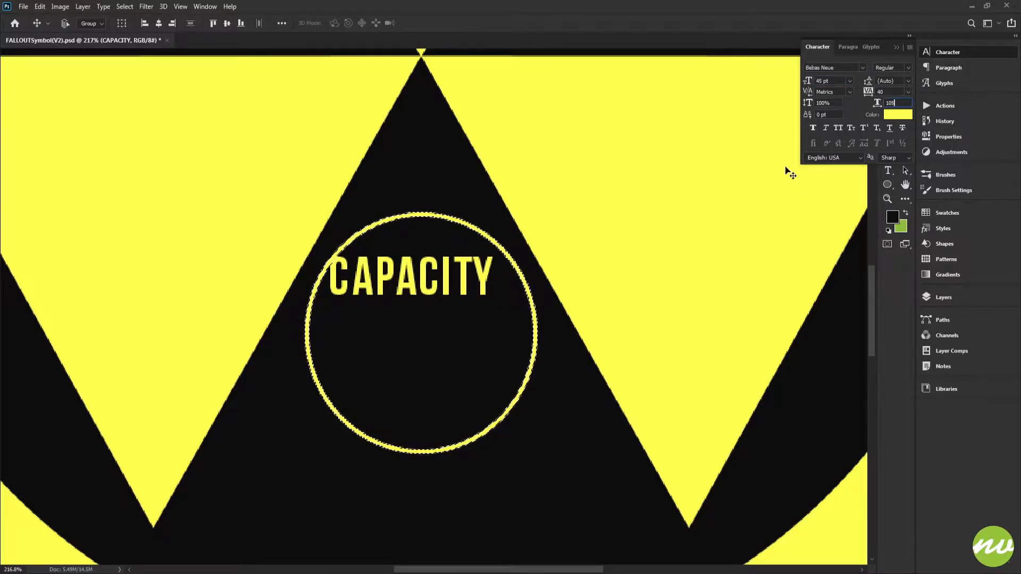
click(159, 23)
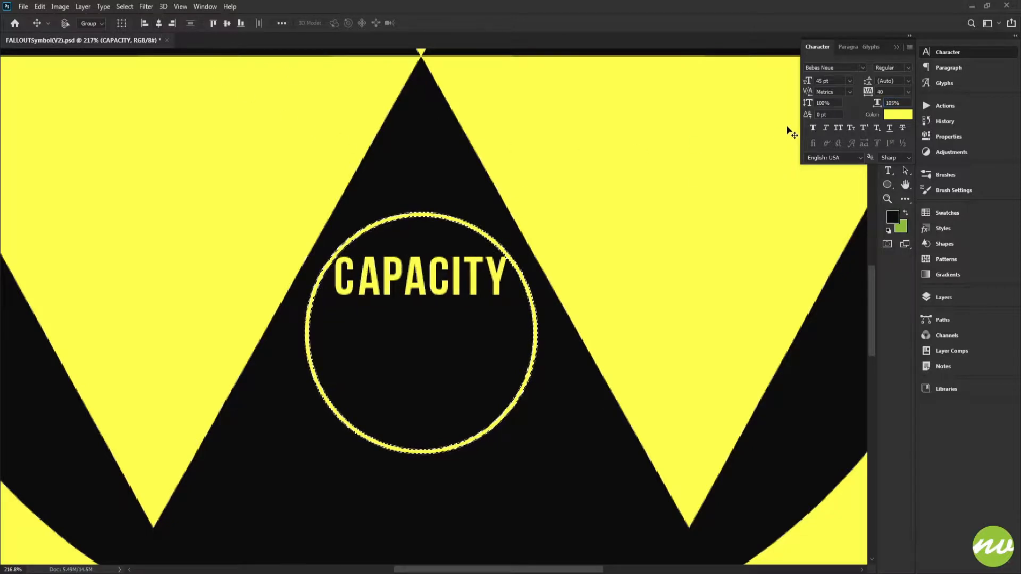
Step: Set the CAPACITY text's tracking to 35
click(905, 91)
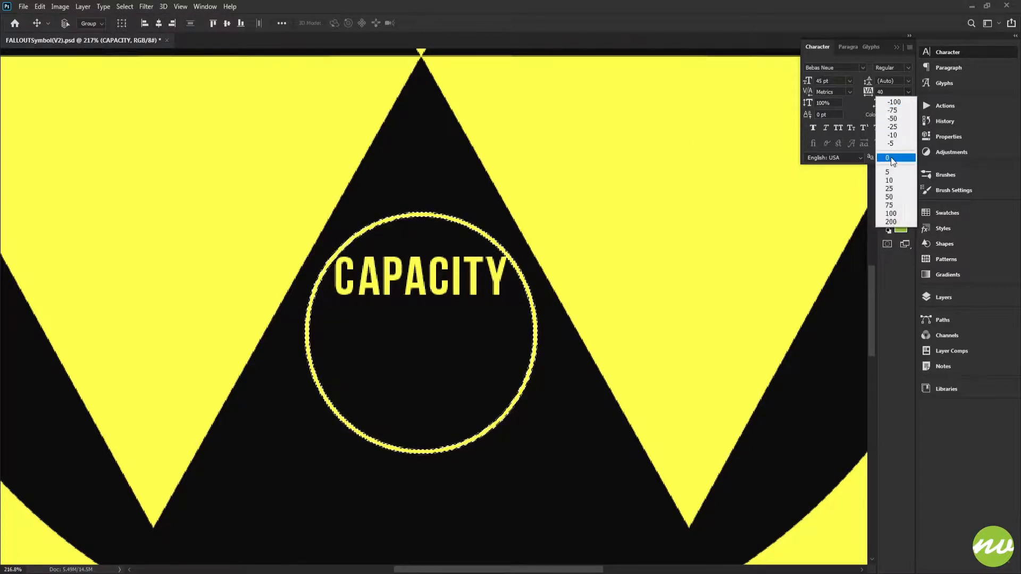
click(891, 157)
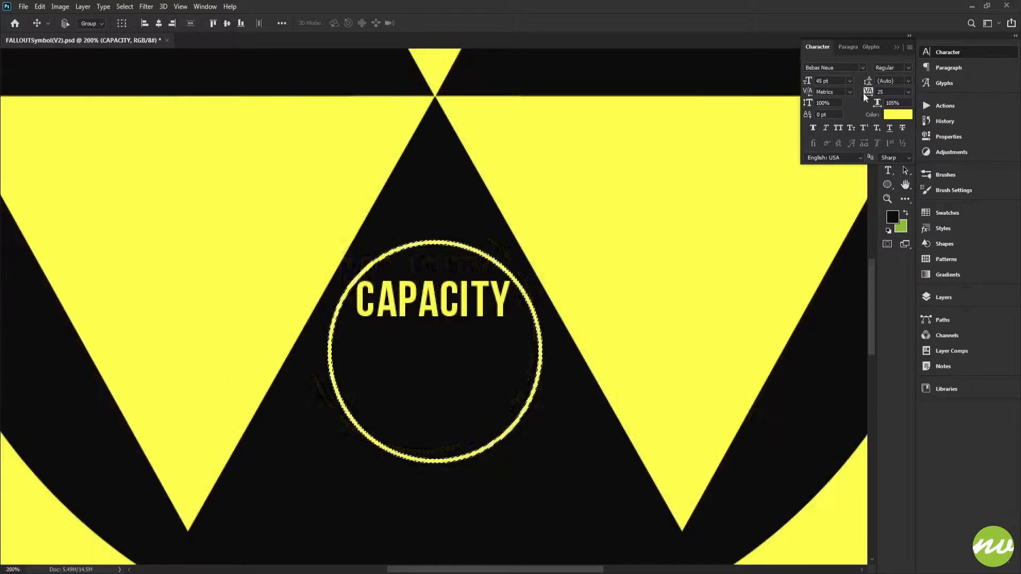
click(867, 93)
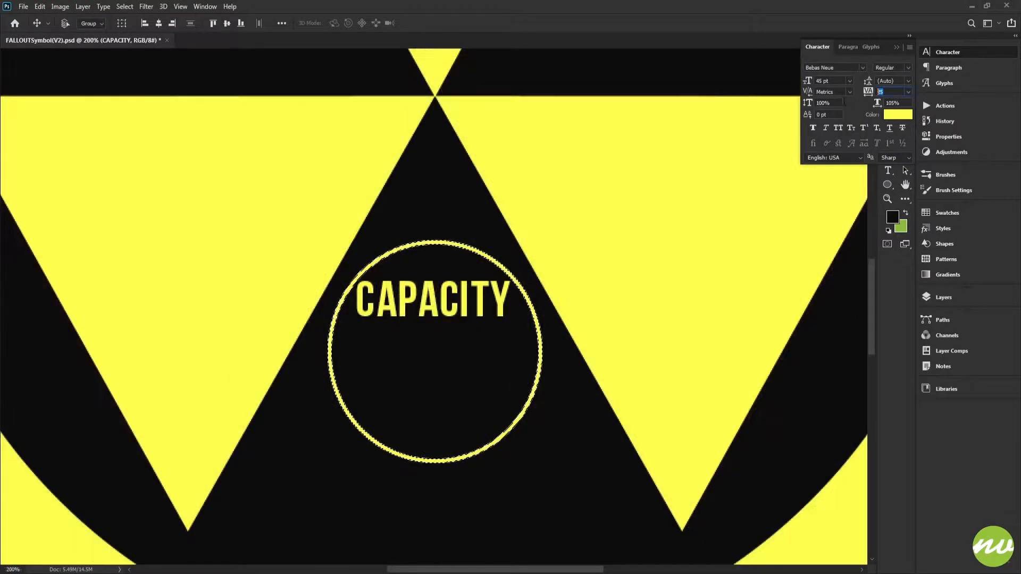
text(35)
key(Return)
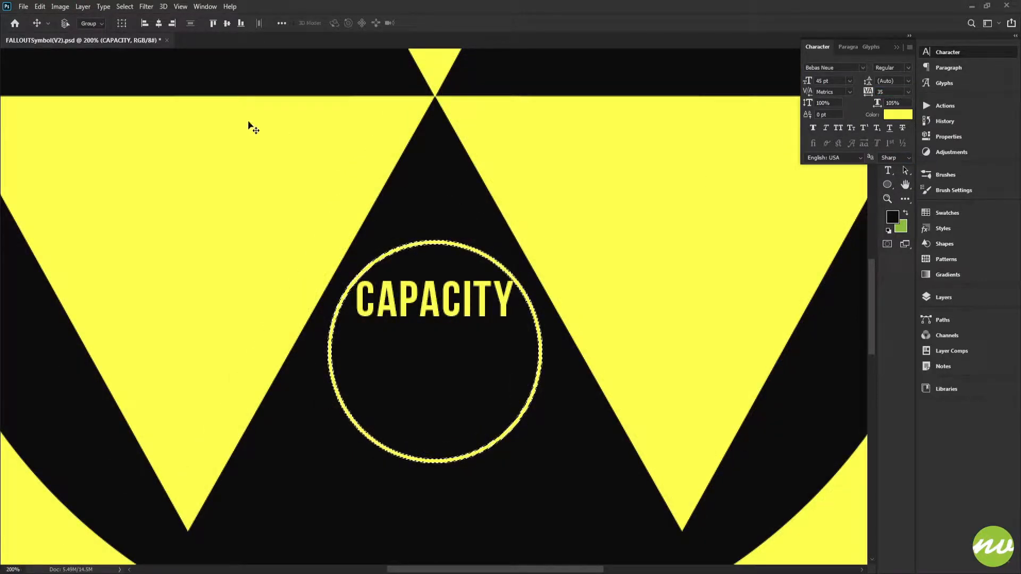
Step: Clear the selection, duplicate the CAPACITY text layer beneath the original, and move the copy straight down below the first line
key(ctrl+d)
key(h)
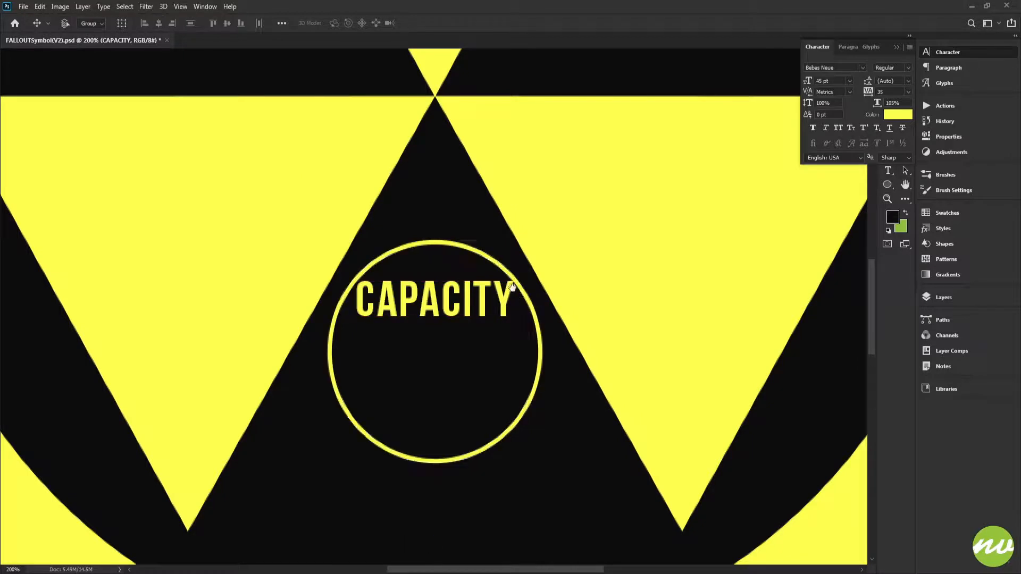
click(943, 297)
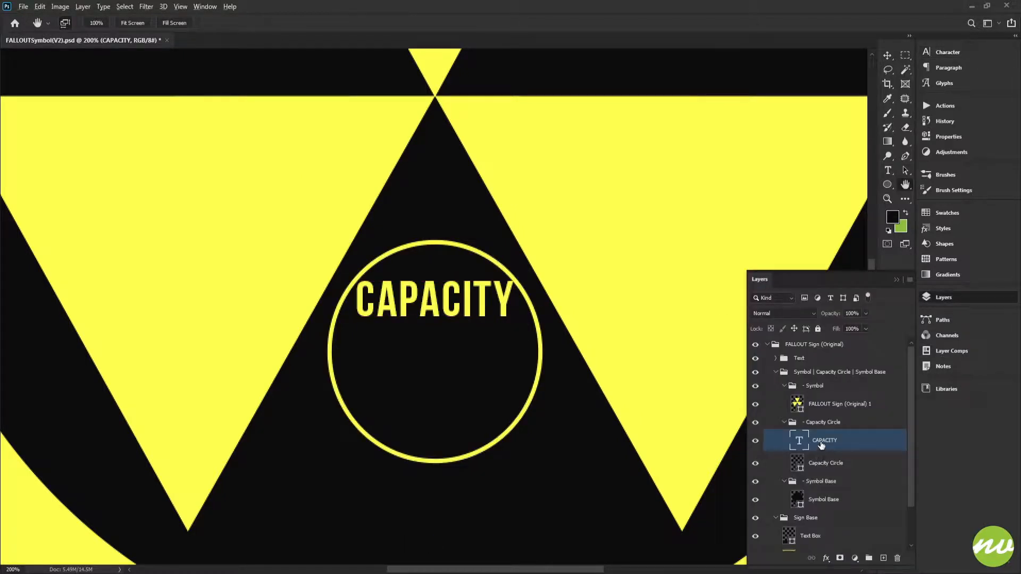
drag(822, 446, 824, 457)
key(v)
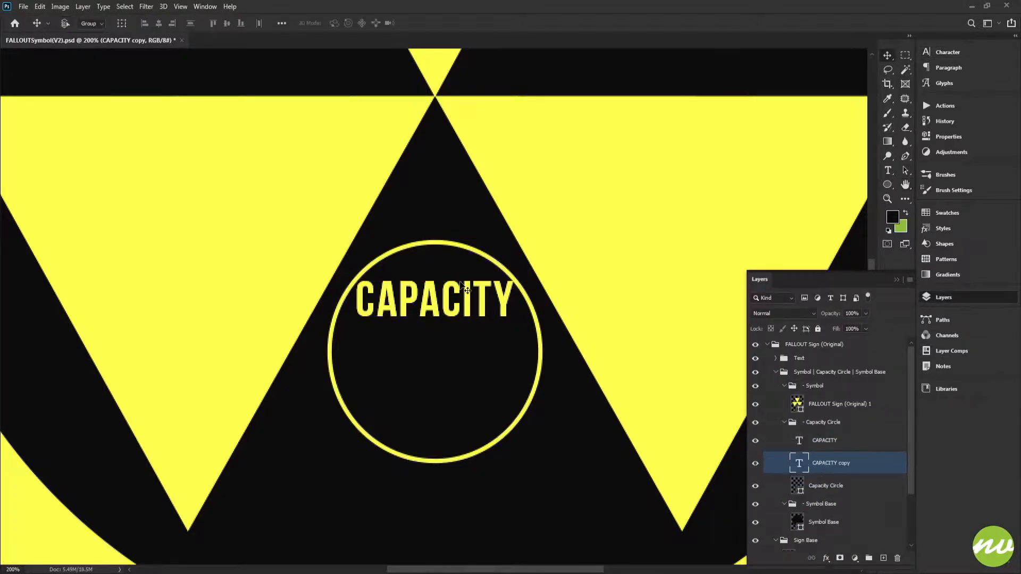
drag(462, 287, 463, 323)
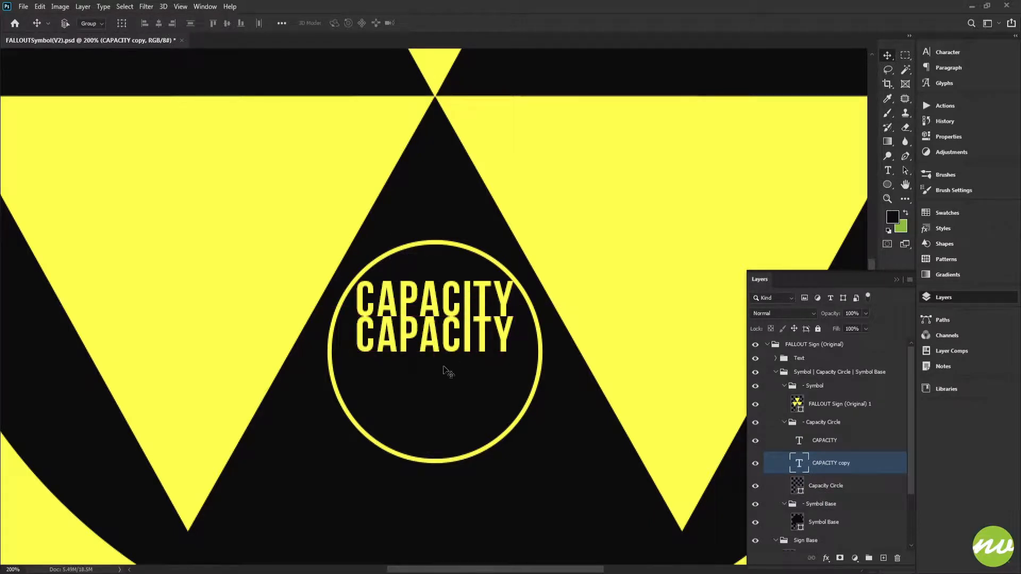
Step: Replace the copied CAPACITY wording with 6300
key(t)
double_click(436, 344)
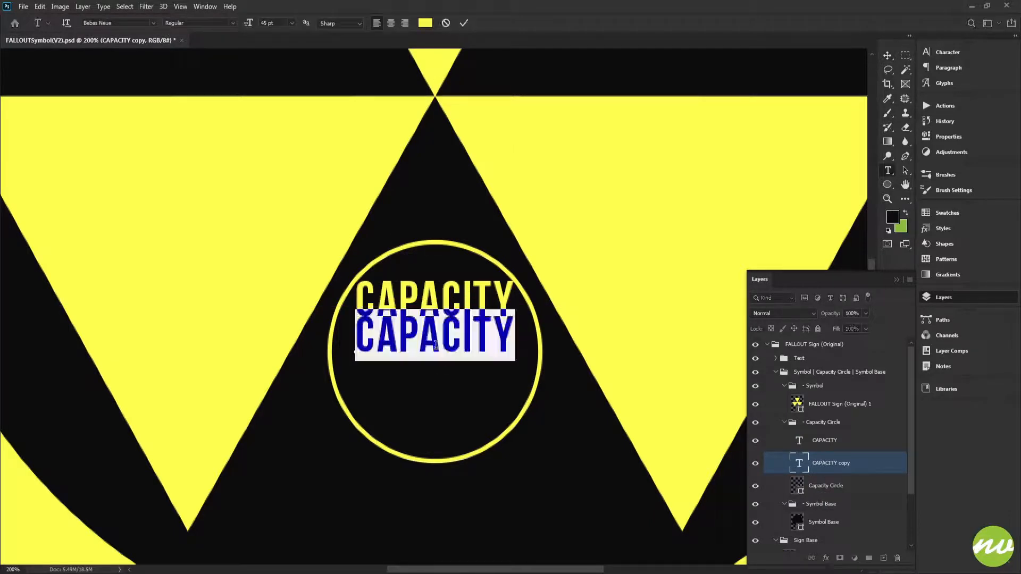
text(6300)
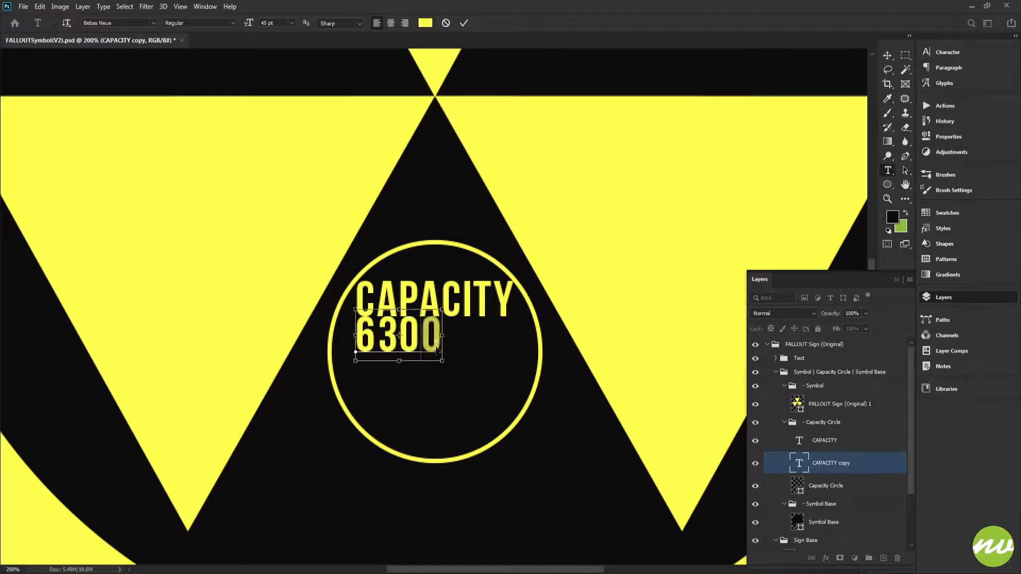
key(ctrl+Return)
key(v)
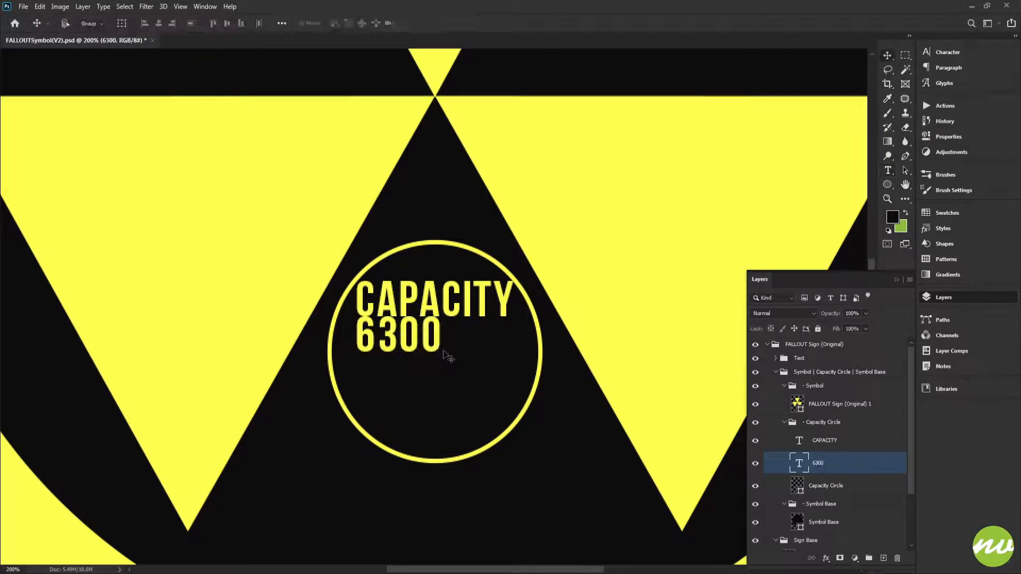
Step: Centre the 6300 text horizontally in the capacity circle and scale it to 110% vertically and 100% horizontally
ctrl+click(796, 489)
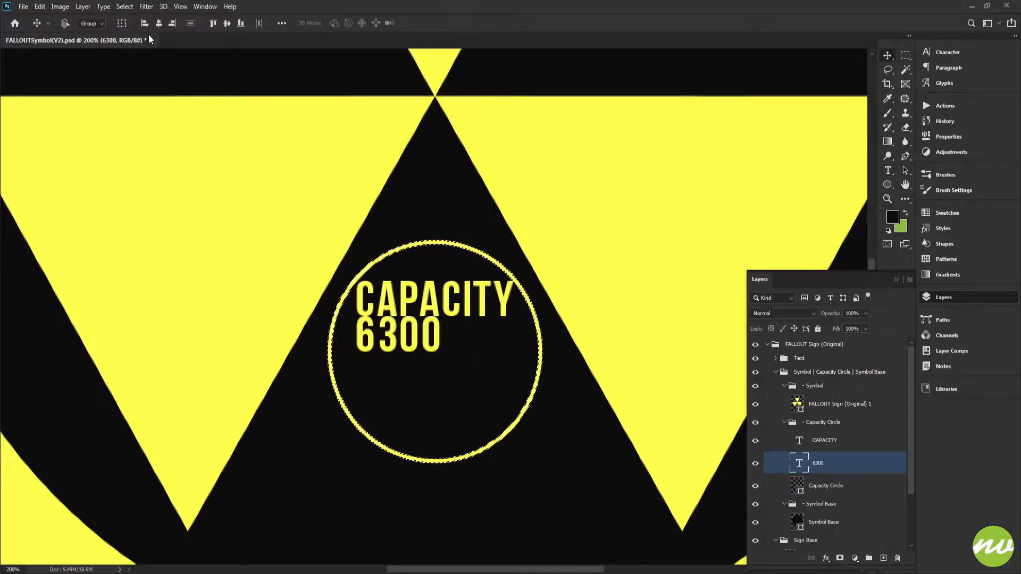
click(159, 23)
click(936, 52)
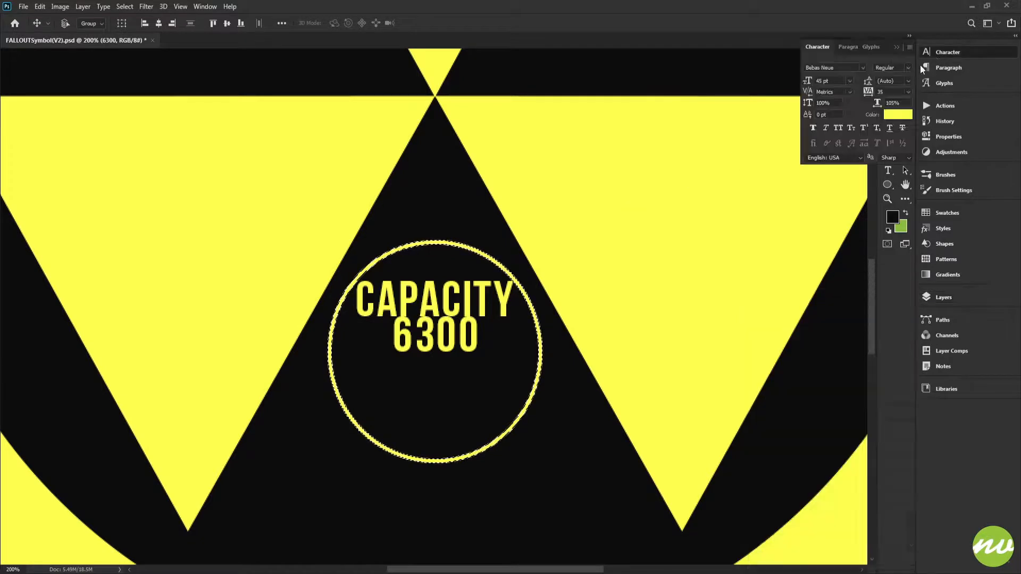
click(824, 103)
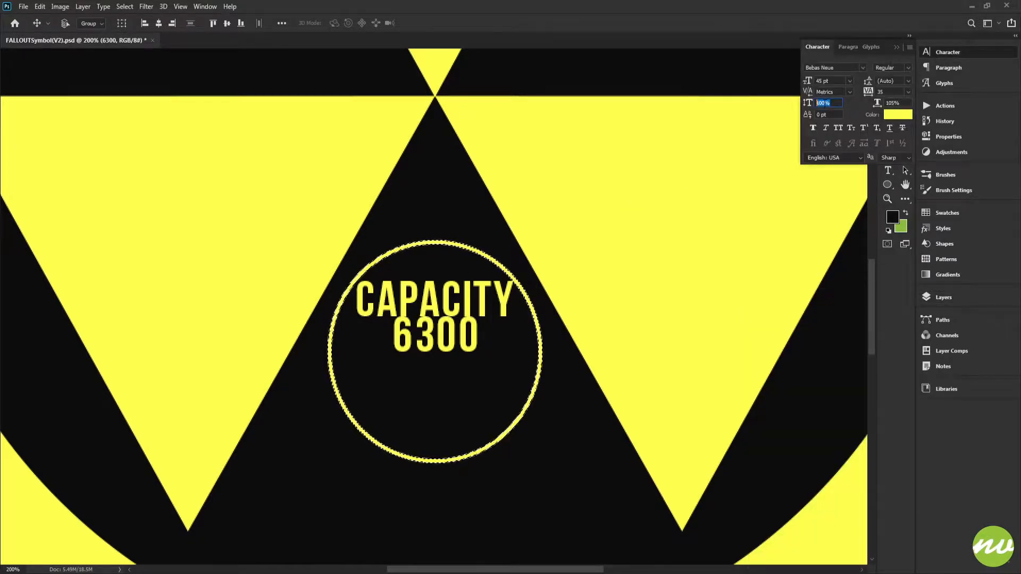
text(110)
key(Return)
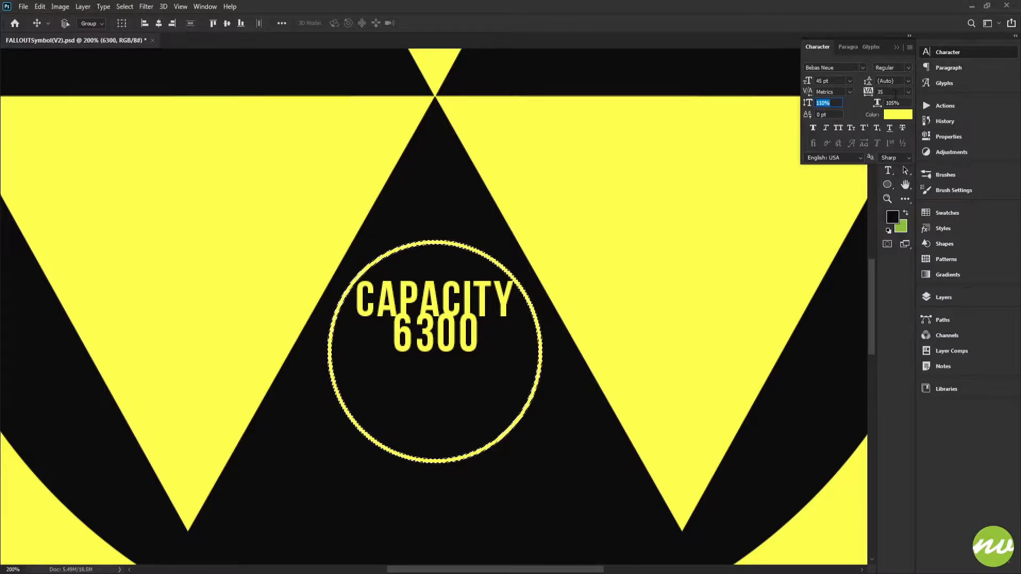
click(898, 102)
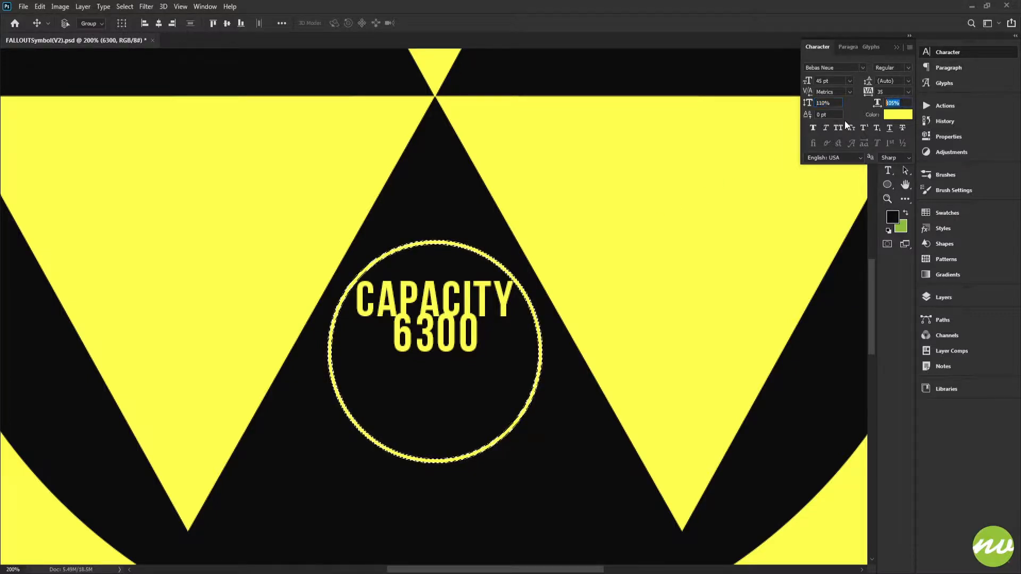
text(100)
key(Return)
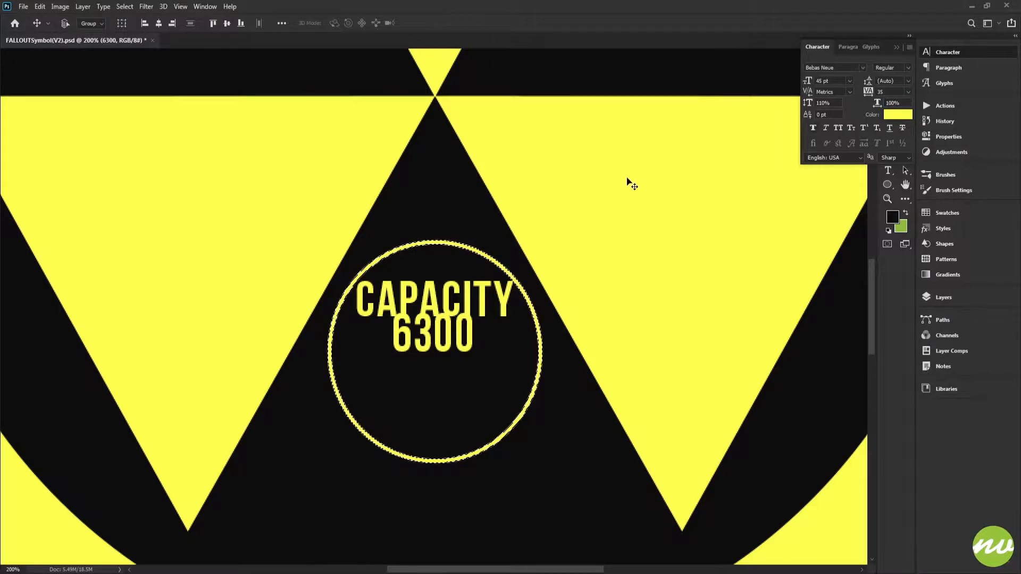
Step: Clear the circle selection and nudge the 6300 text down until it sits clear of the CAPACITY line
key(ctrl+d)
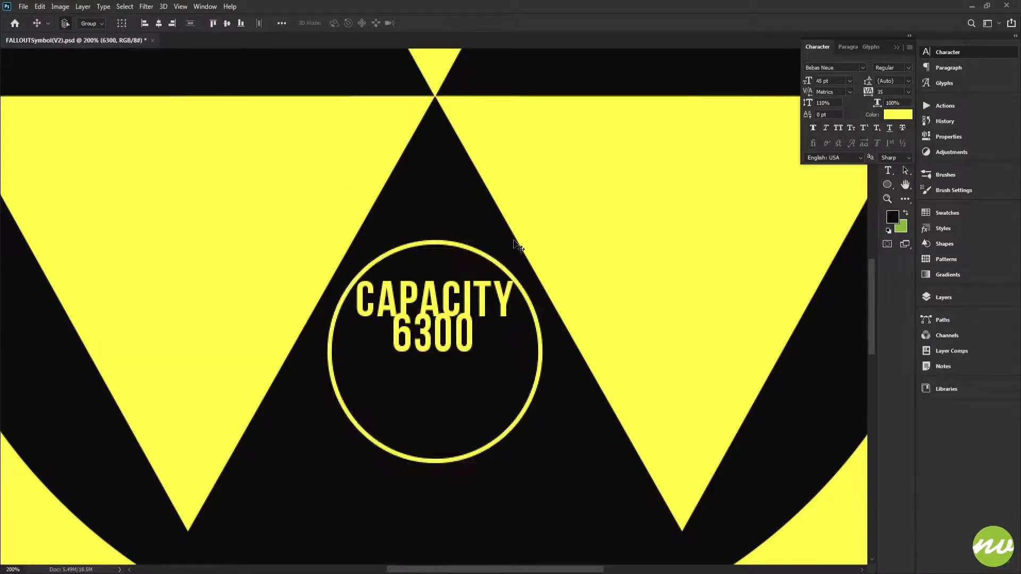
key(Down)
key(Down)
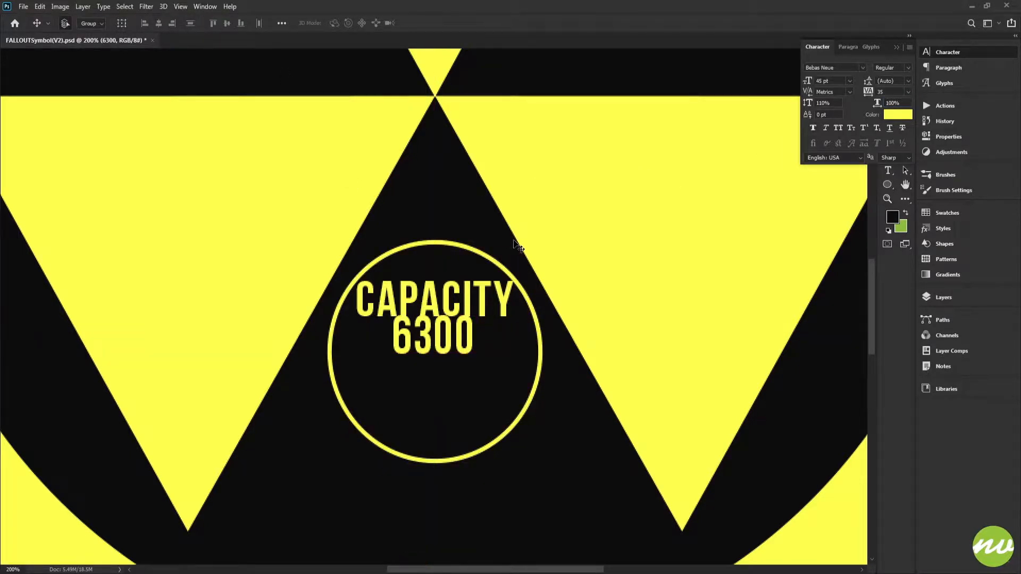
key(Down)
key(shift+Down)
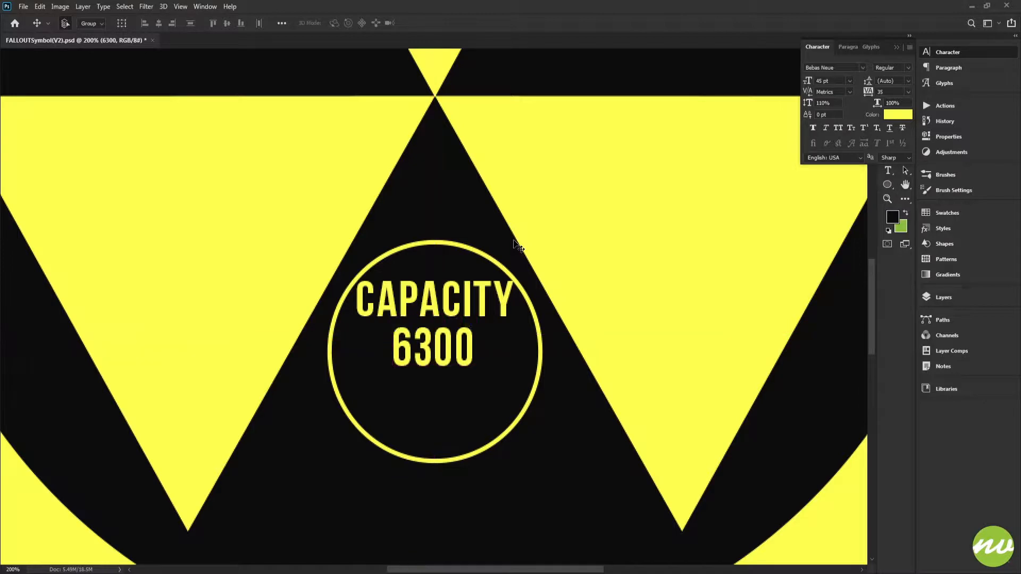
Step: Set the 6300 text to 50 pt with tracking 35
key(ctrl+0)
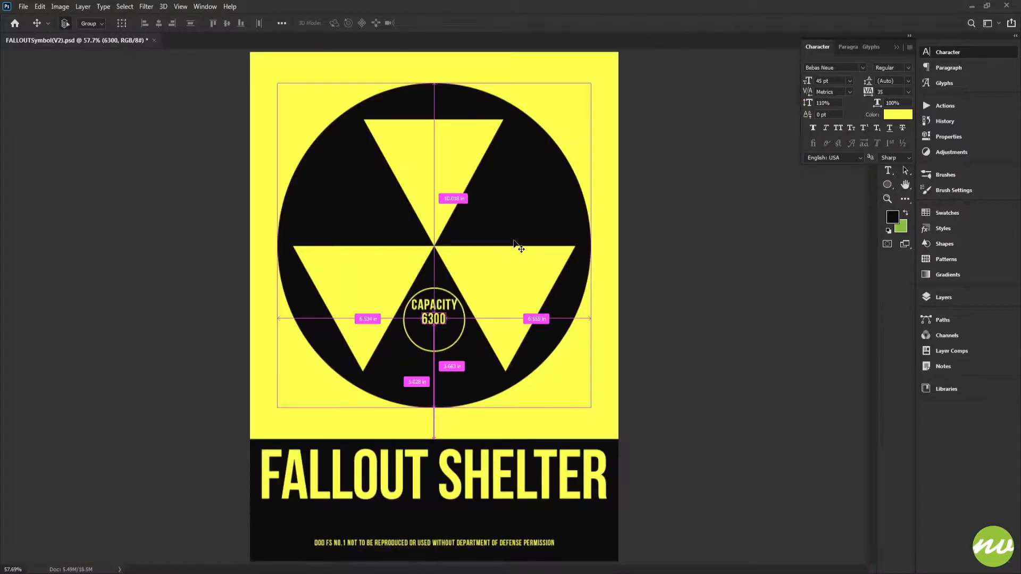
key(ctrl+1)
scroll(440, 340, up, 4)
drag(441, 342, 517, 286)
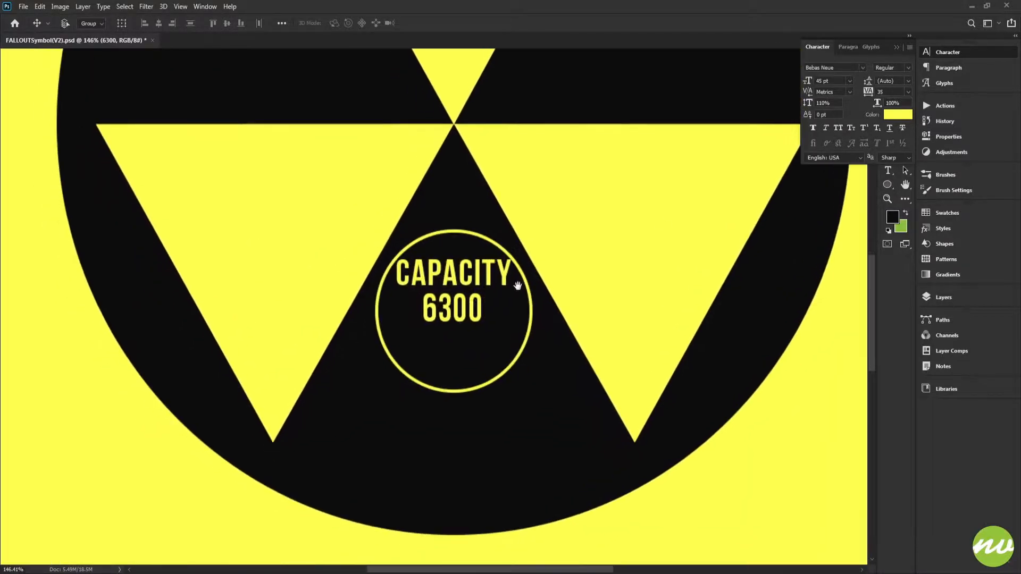
click(833, 80)
text(50)
key(Return)
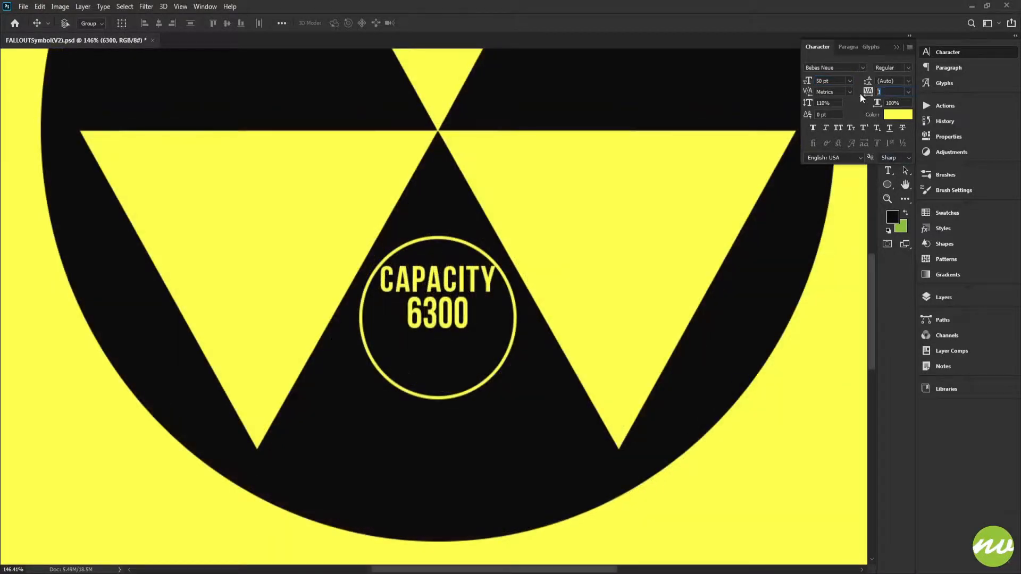
text(35)
key(Return)
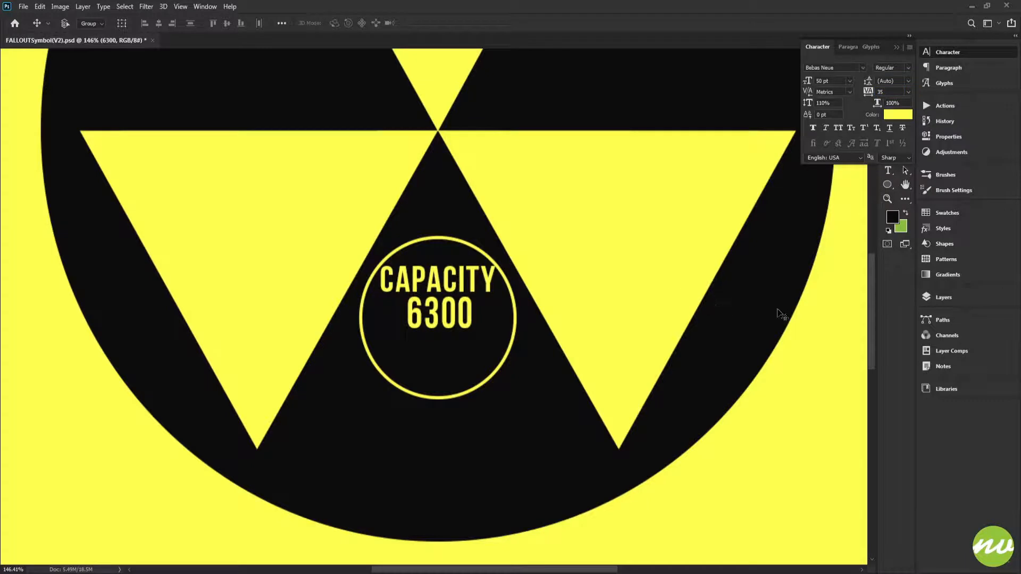
Step: Recentre the 50 pt 6300 text horizontally within the Capacity Circle selection and clear that selection
click(944, 298)
ctrl+click(798, 486)
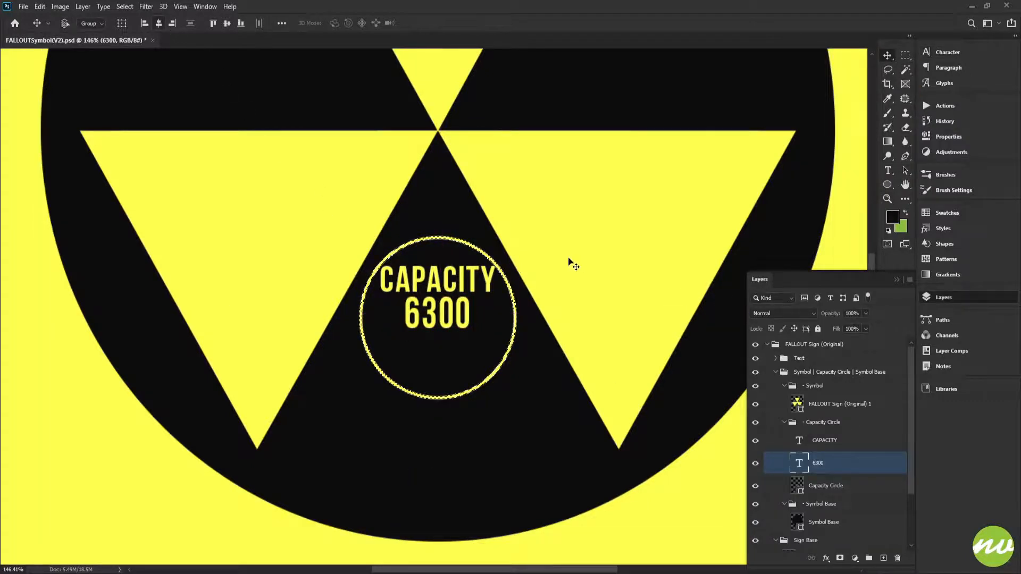
key(ctrl+0)
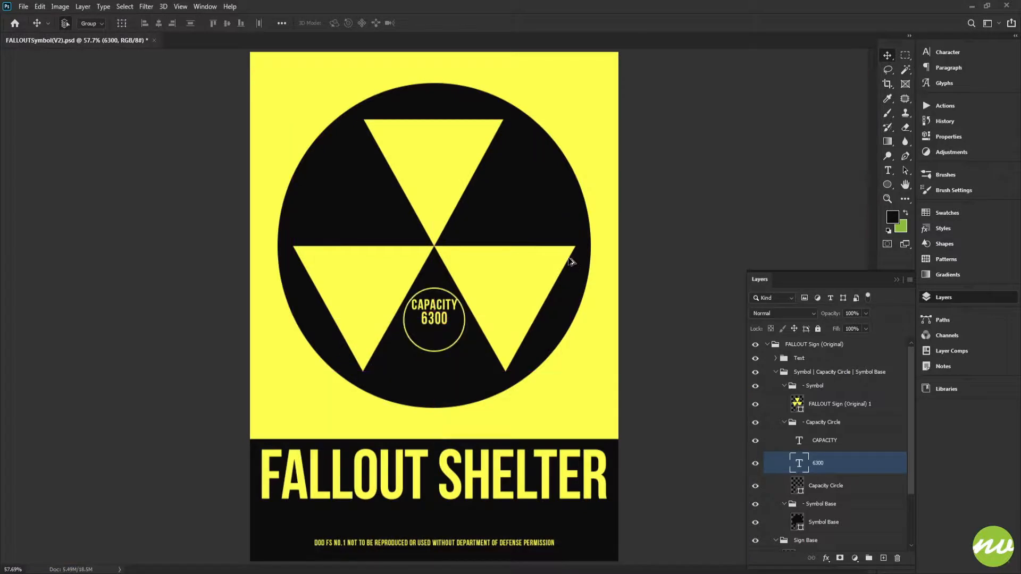
key(ctrl+minus)
key(ctrl+minus)
key(ctrl+plus)
key(ctrl+plus)
key(ctrl+plus)
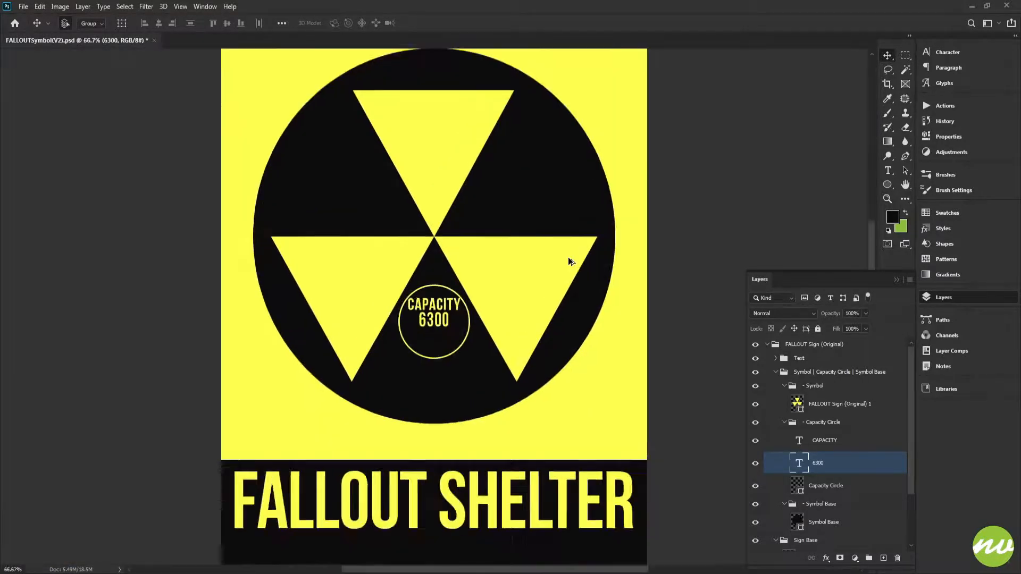
drag(567, 276, 585, 235)
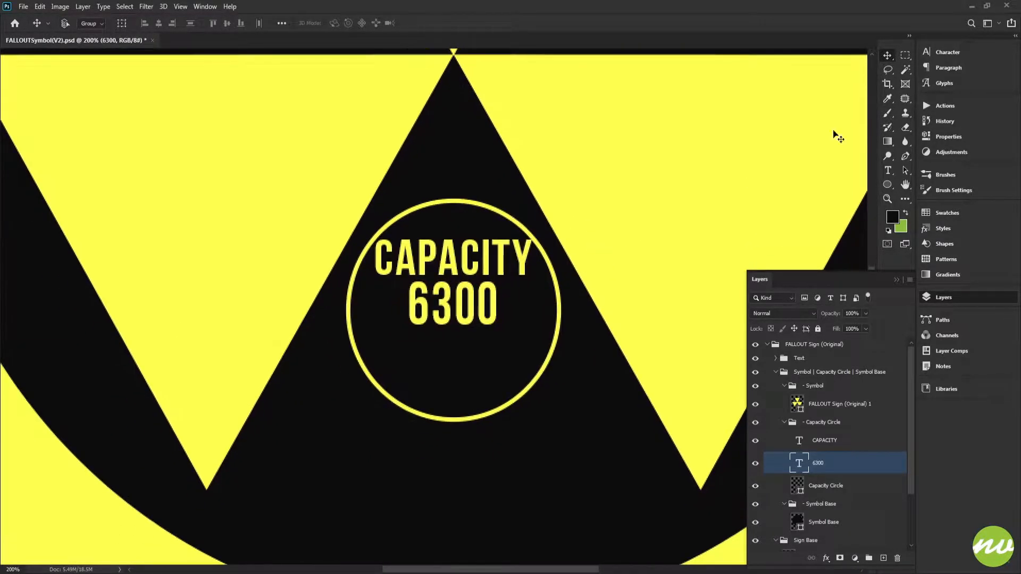
click(957, 52)
click(942, 305)
ctrl+click(798, 486)
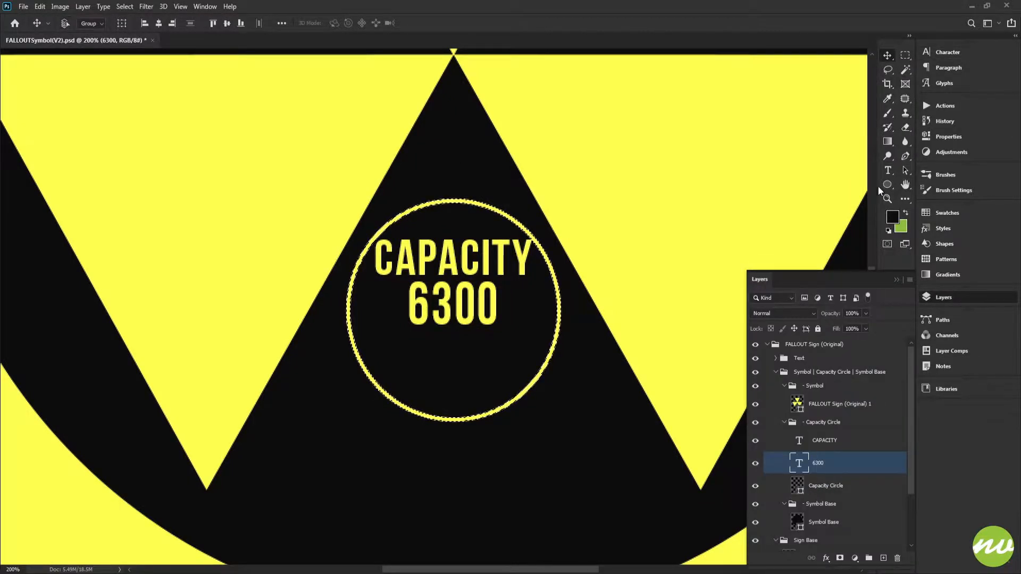
click(940, 53)
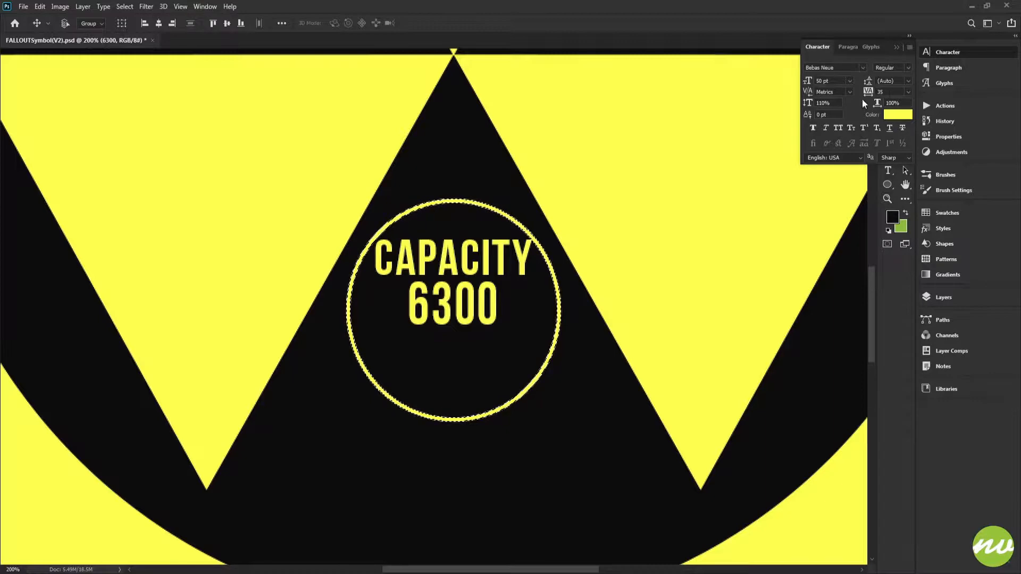
drag(833, 103, 800, 113)
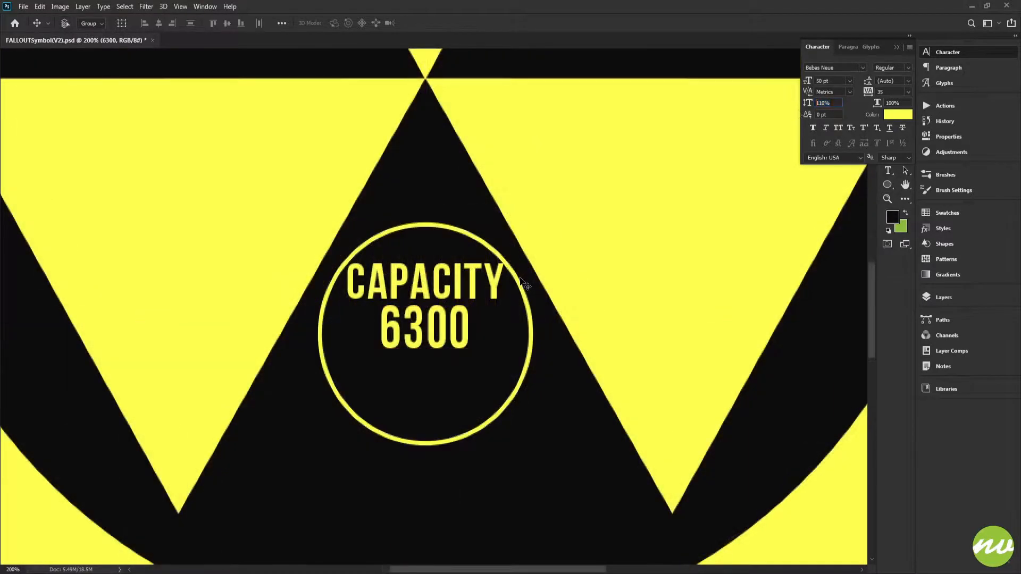
key(ctrl)
Step: Increase the font size of the 6300 text to 55 pt
click(832, 79)
key(Up)
key(Up)
key(Up)
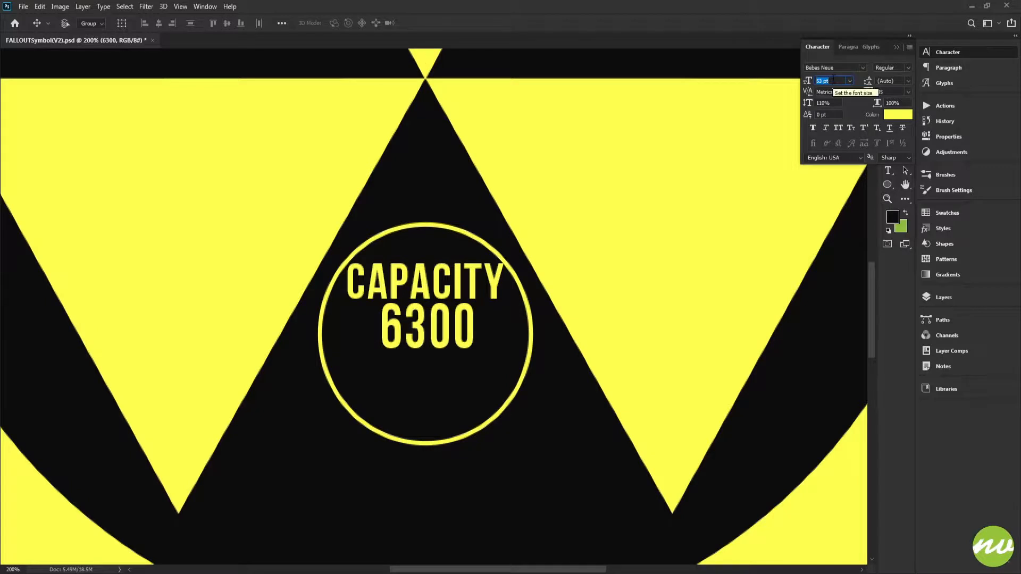
key(Up)
key(Up)
key(Return)
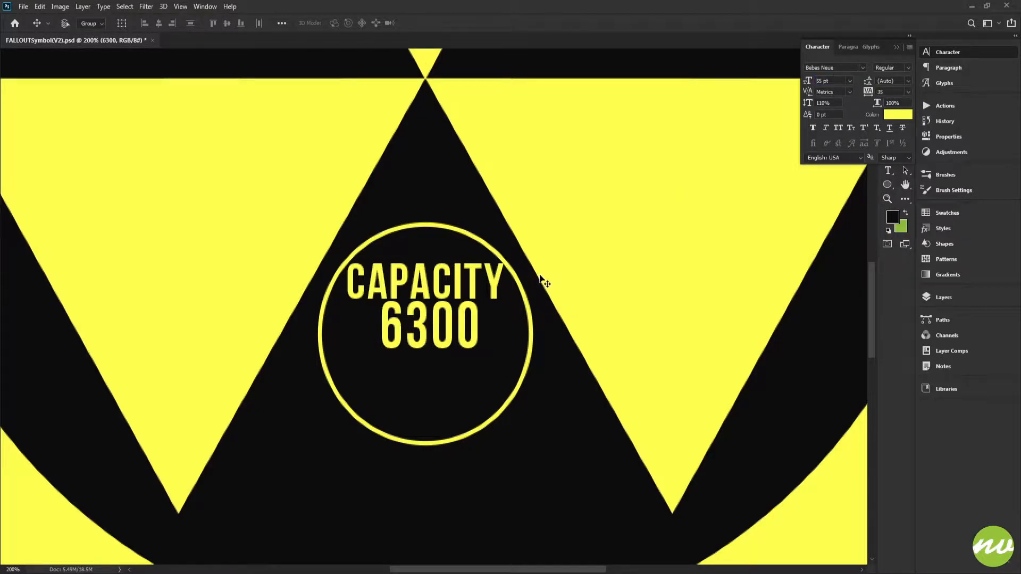
Step: Load the Capacity Circle as a selection, centre the enlarged 6300 text horizontally in it, and deselect
key(ctrl+0)
key(ctrl+plus)
key(ctrl+plus)
key(ctrl+plus)
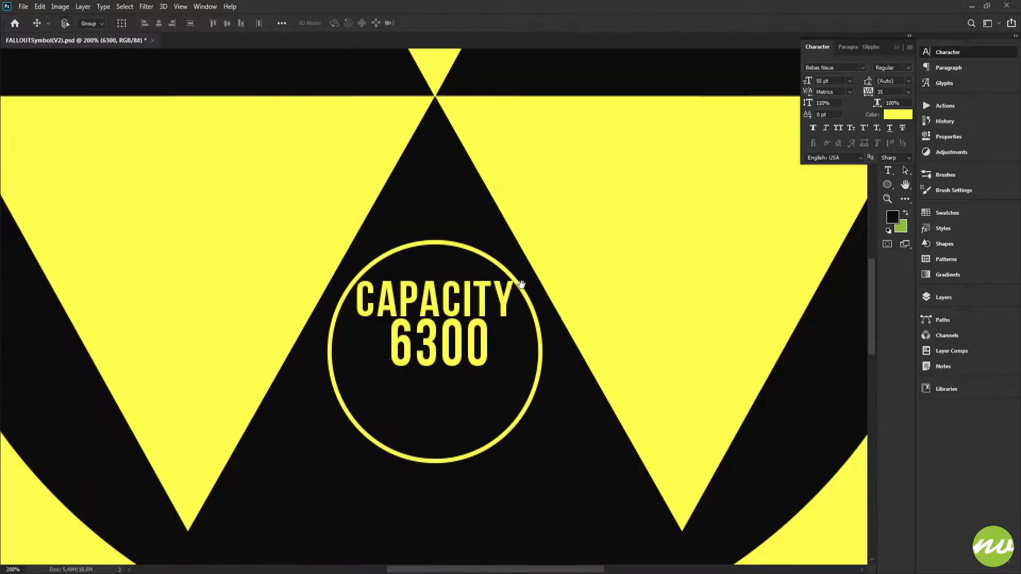
drag(521, 285, 534, 234)
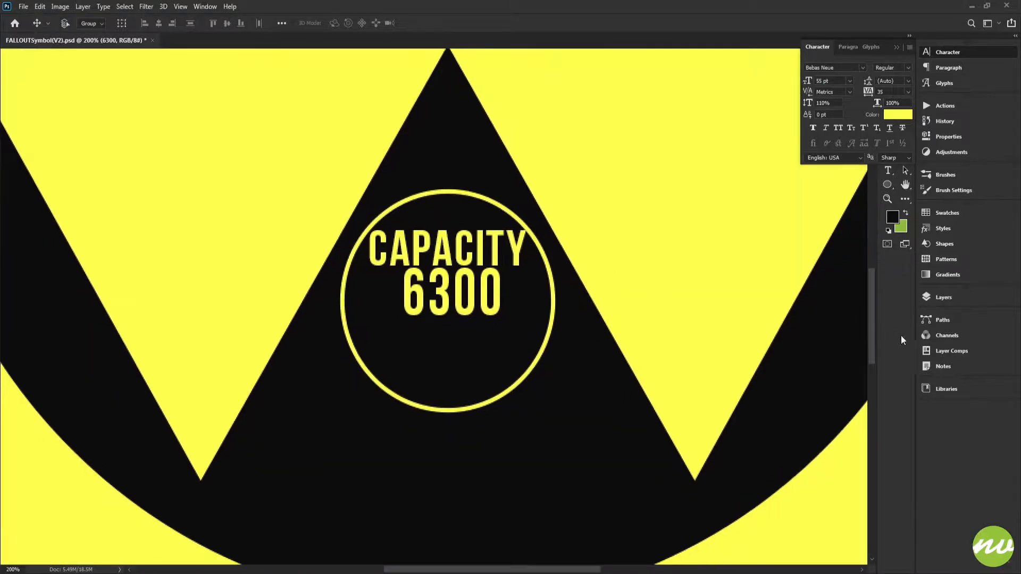
click(944, 298)
ctrl+click(797, 486)
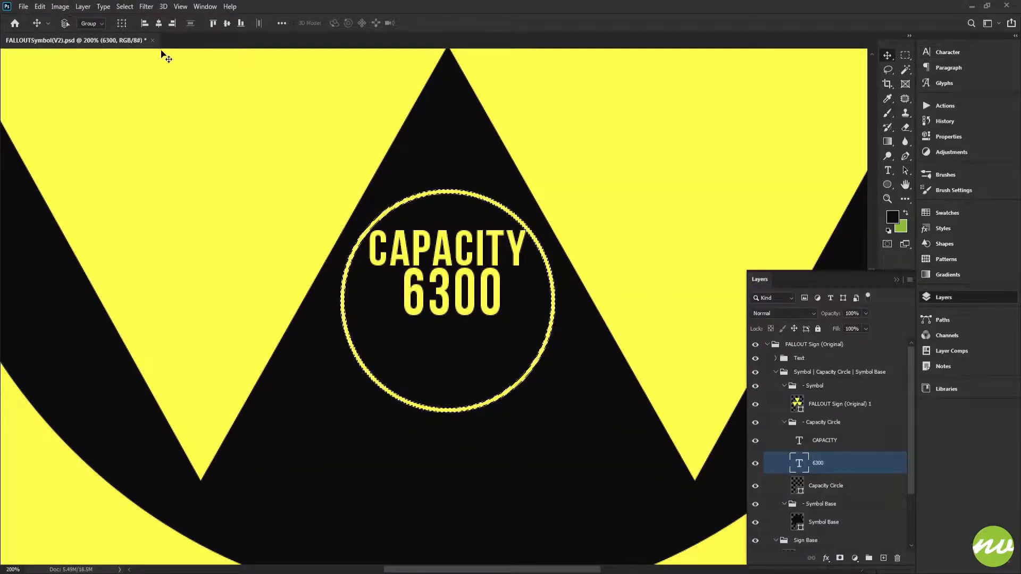
click(159, 23)
key(ctrl+d)
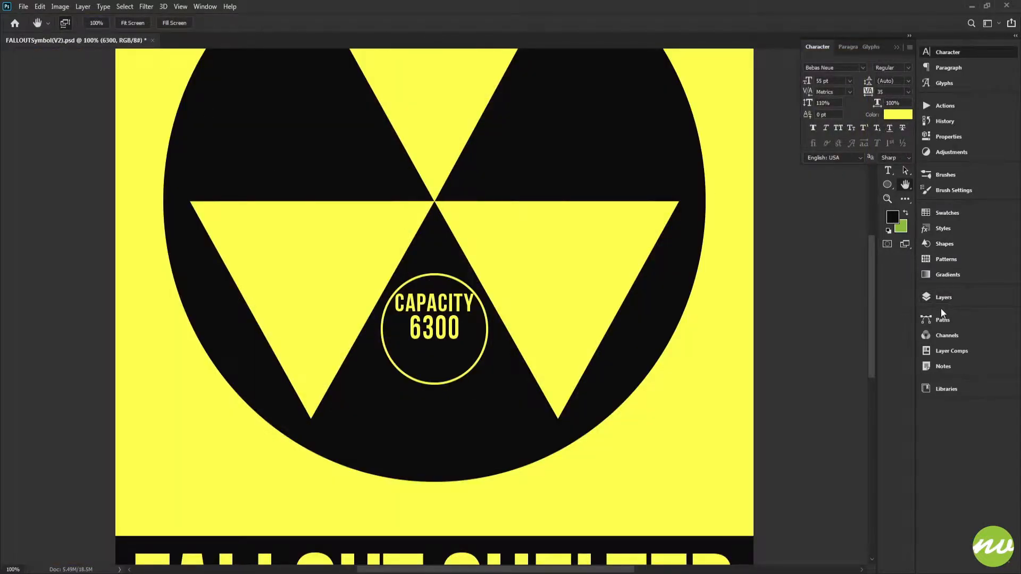
Step: Load the Capacity Circle as a selection to check the 6300 text's placement, clear it, and review the whole sign and the circle
click(944, 297)
drag(551, 323, 598, 312)
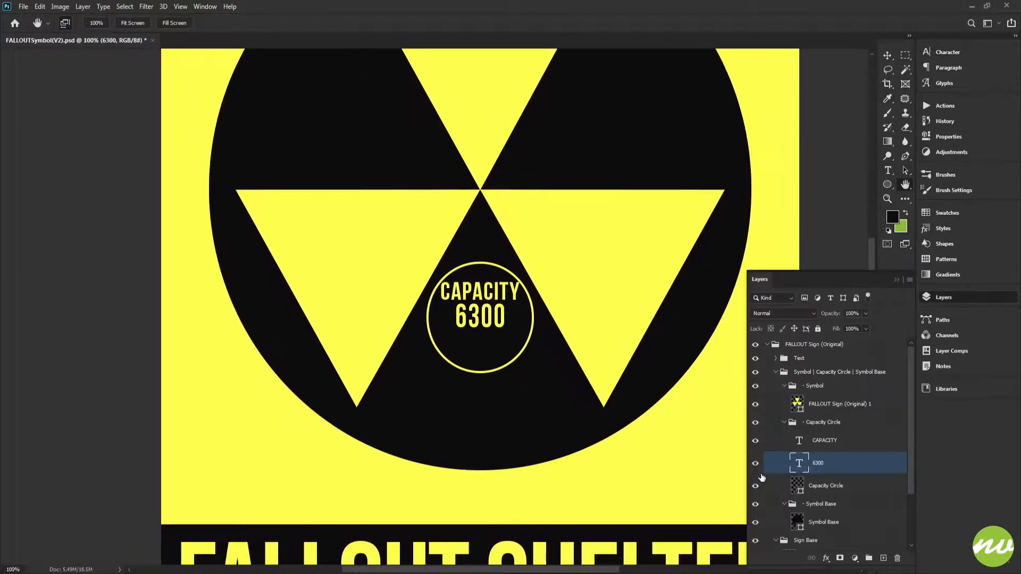
ctrl+click(797, 485)
key(v)
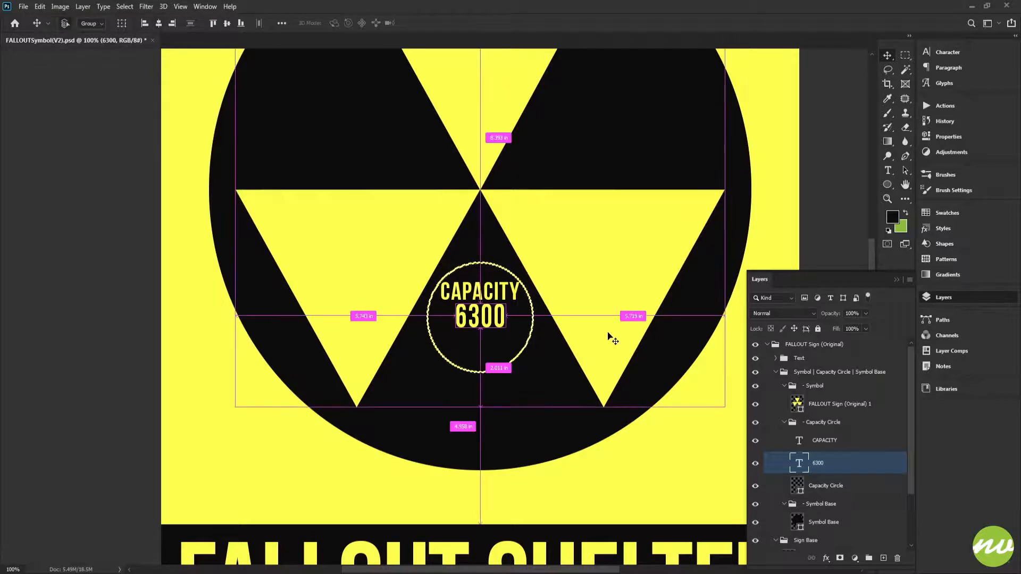
key(ctrl+0)
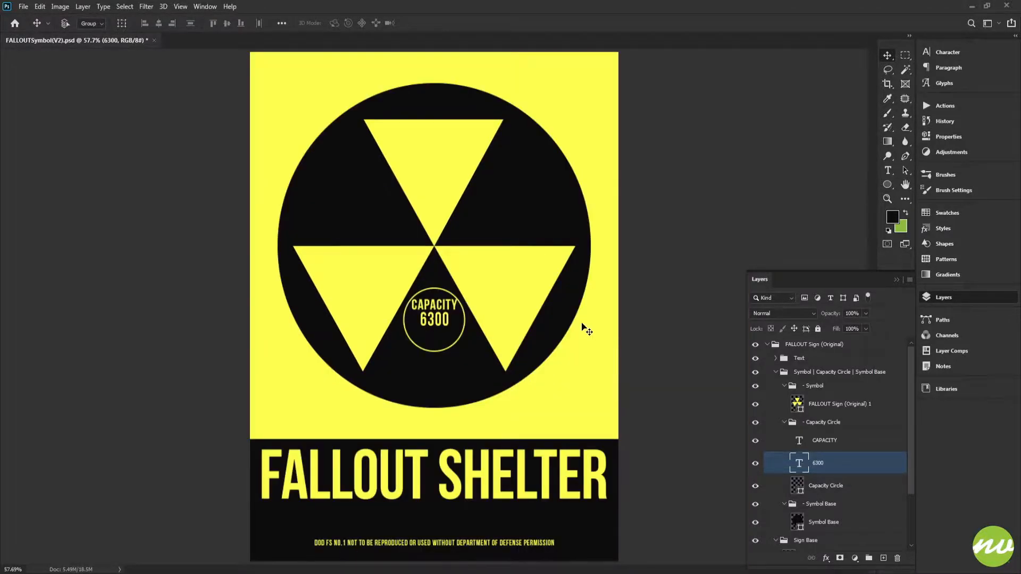
key(h)
click(106, 23)
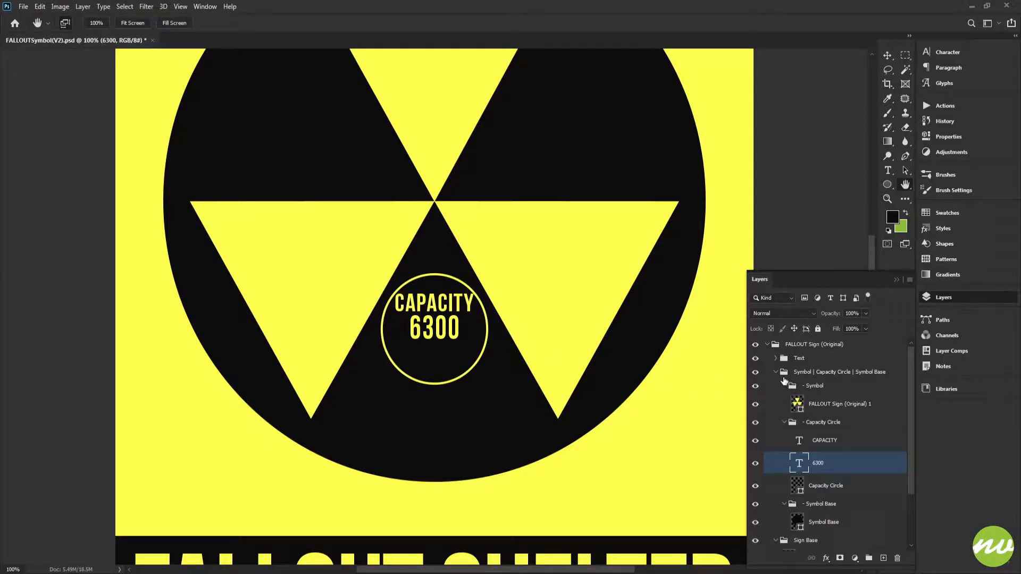
Step: Collapse the Symbol | Capacity Circle | Symbol Base group and the Sign Base group in the layer stack
scroll(780, 385, down, 3)
scroll(809, 410, up, 3)
click(828, 442)
click(780, 374)
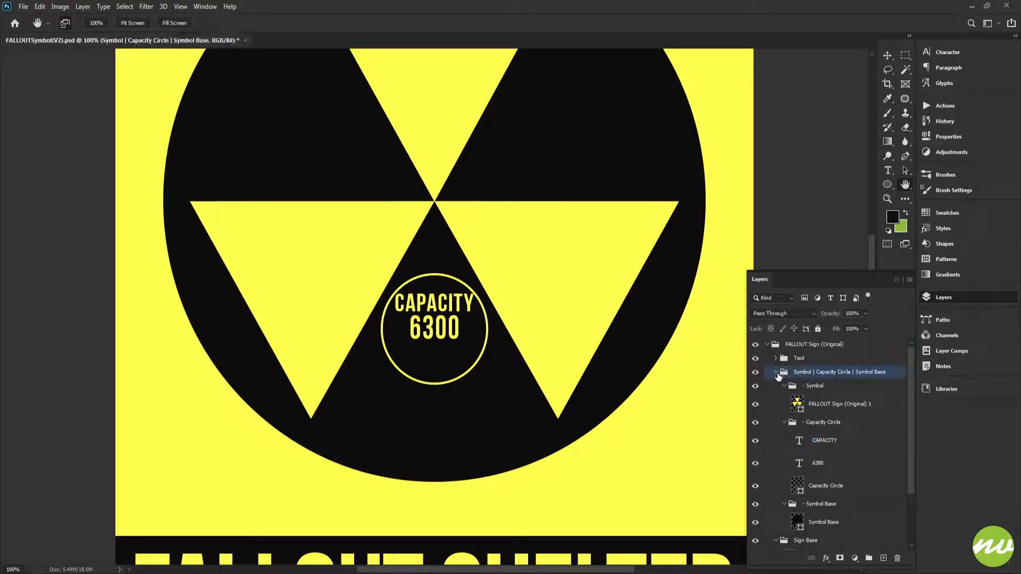
click(777, 373)
click(123, 23)
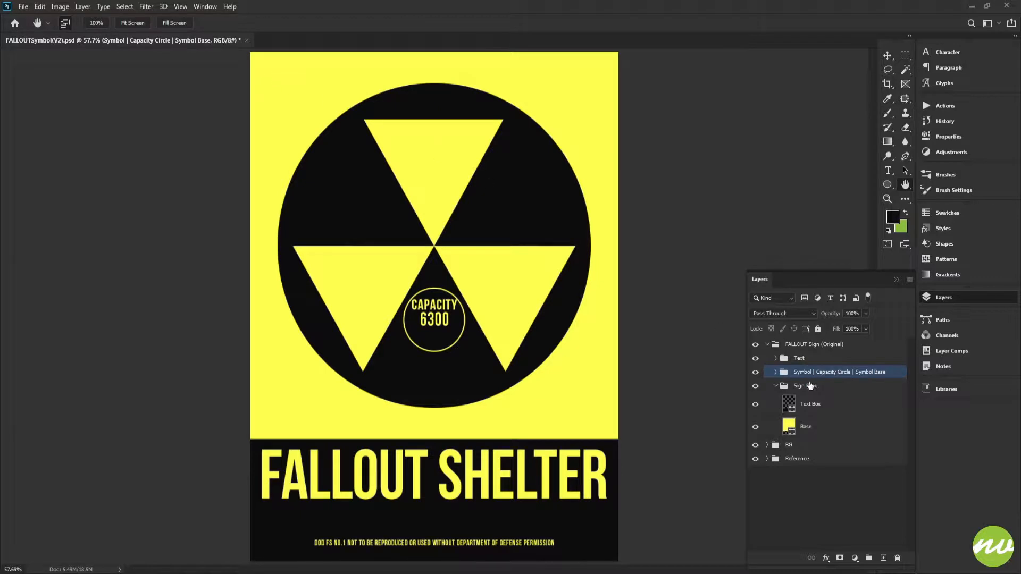
click(776, 387)
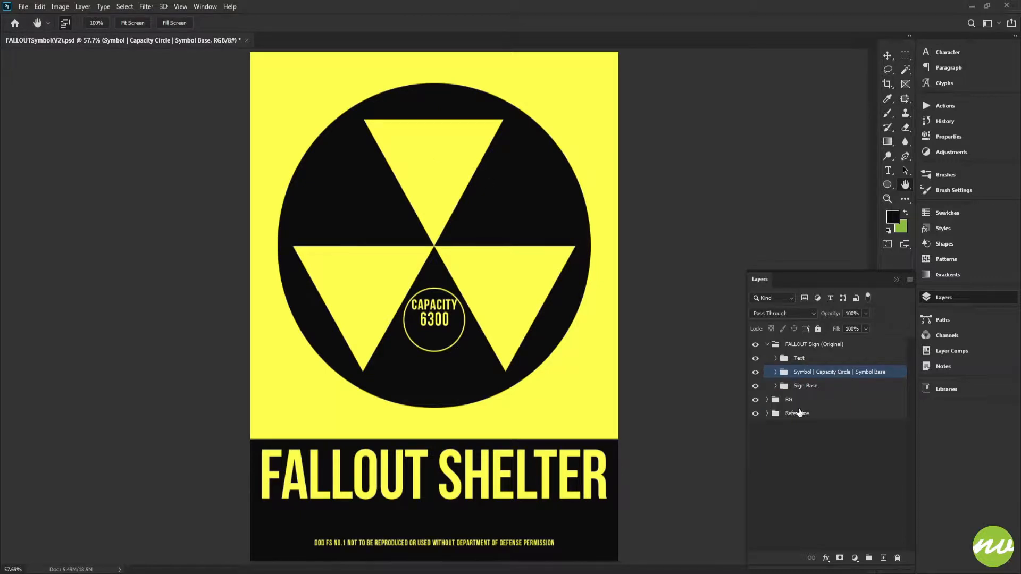
Step: Create a new layer group named Holes above the Symbol | Capacity Circle | Symbol Base group
click(869, 558)
double_click(802, 372)
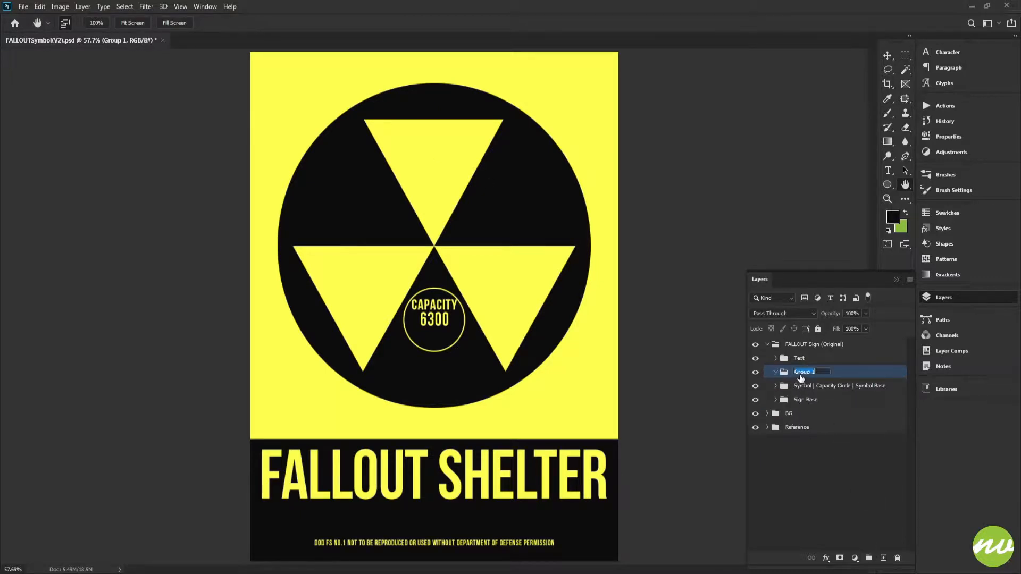
text(Holes)
key(Return)
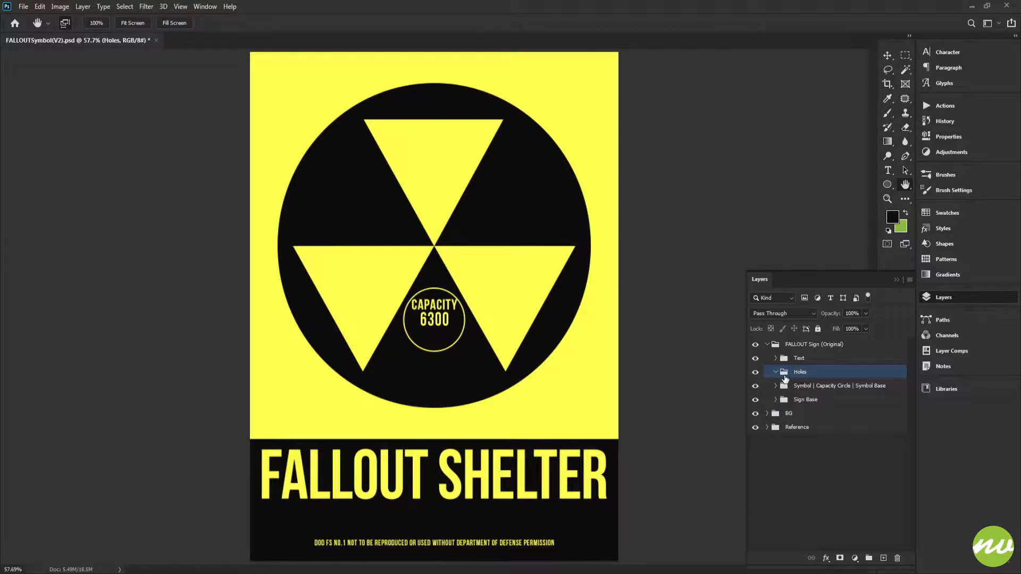
Step: Draw a small black circle shape about 23 px wide near the sign's upper-left corner as a mounting hole
drag(399, 222, 468, 363)
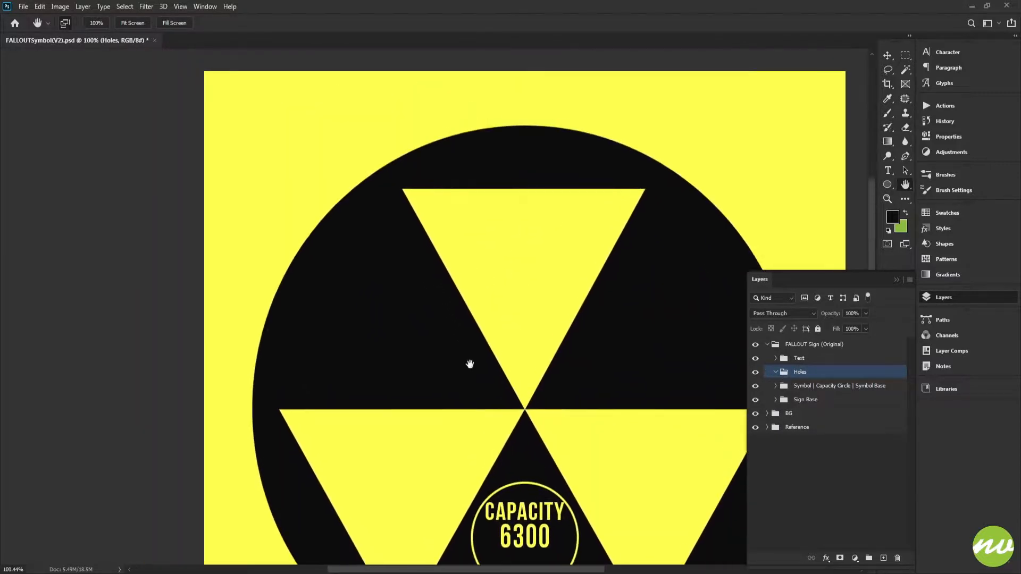
key(u)
drag(379, 151, 397, 184)
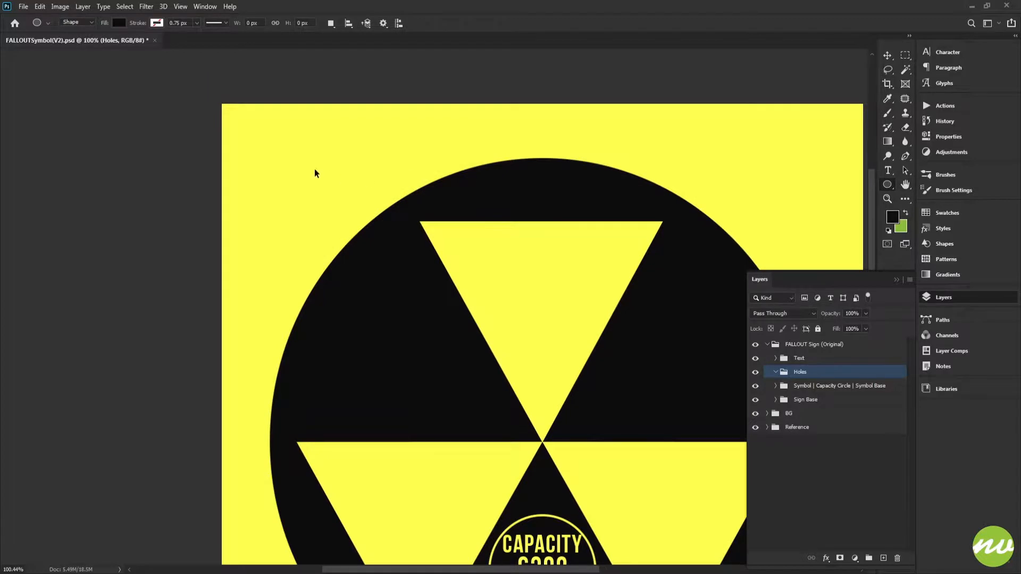
drag(289, 161, 298, 199)
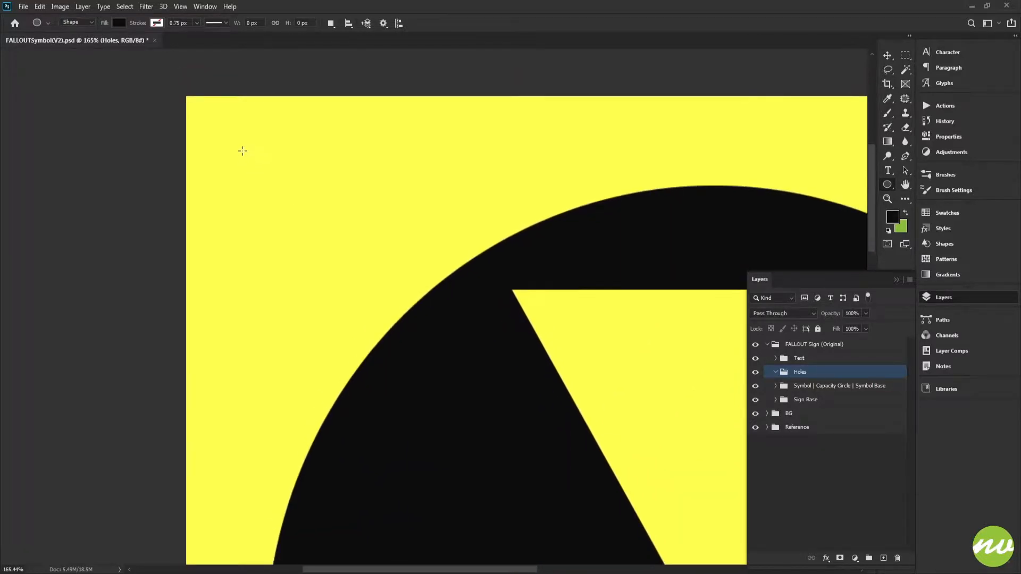
drag(237, 146, 262, 168)
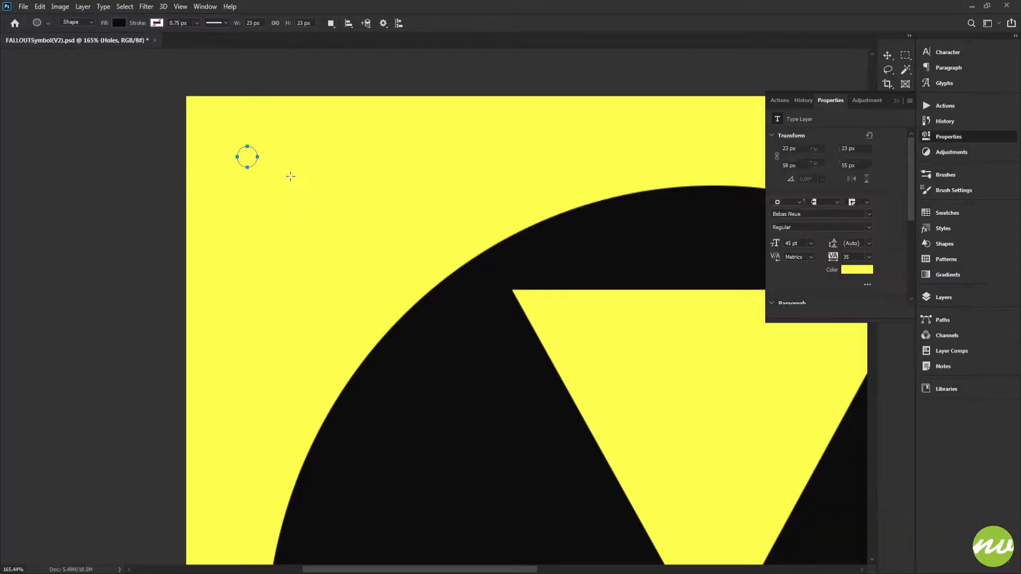
key(ctrl+0)
Step: Rename the new ellipse layer in the Holes group as Top
click(944, 297)
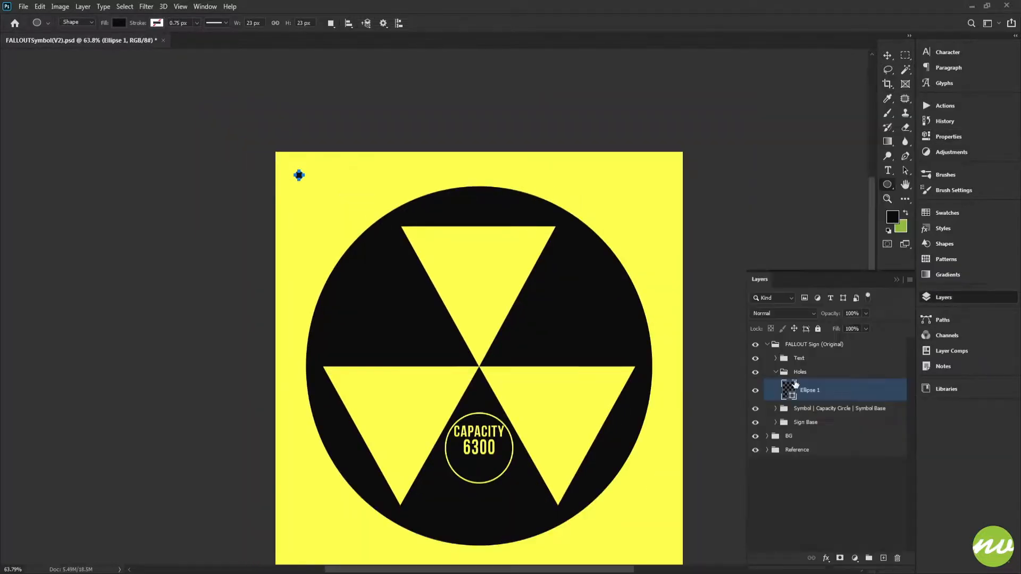
click(795, 374)
key(ctrl+0)
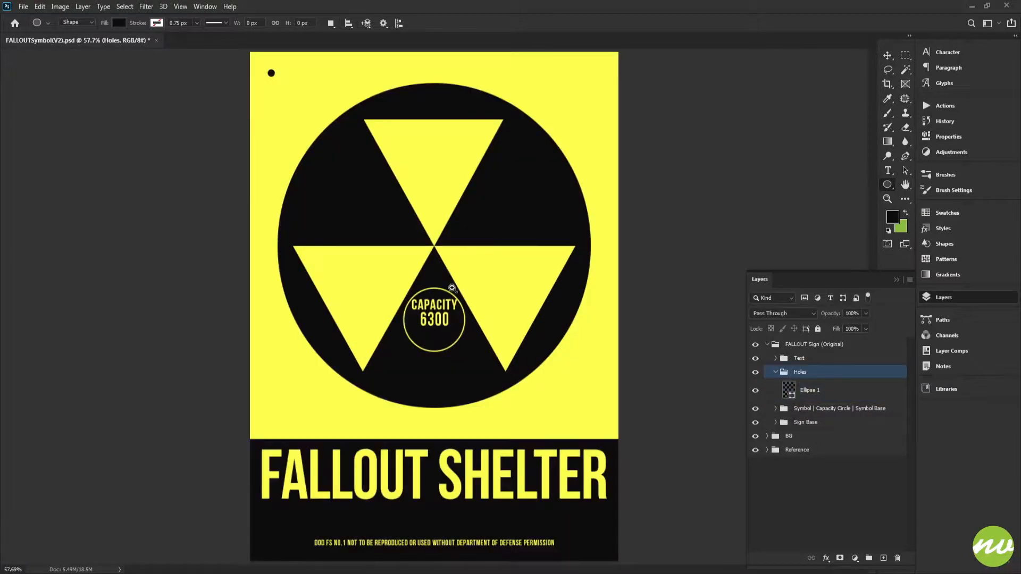
drag(290, 93, 330, 166)
double_click(812, 391)
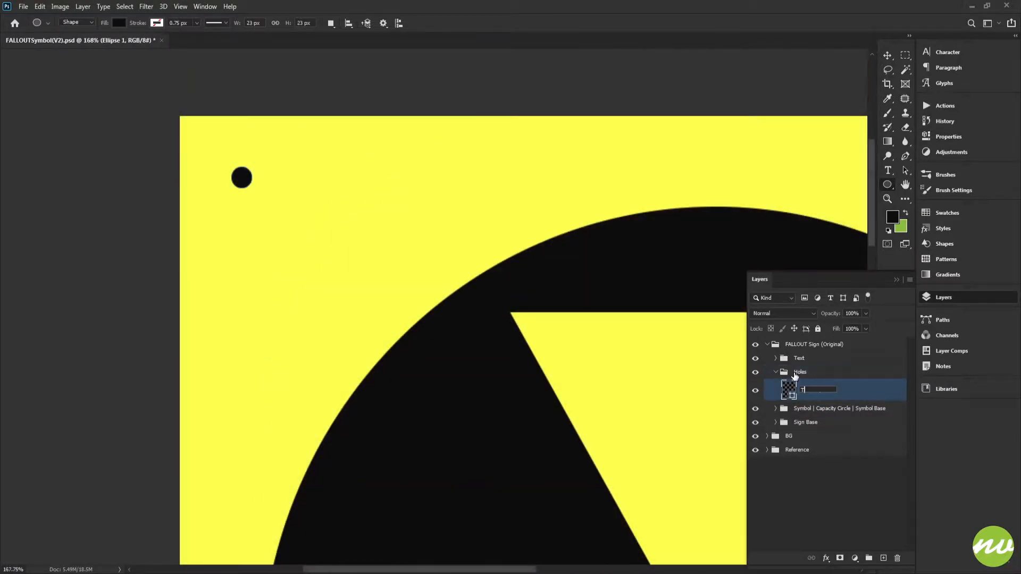
text(Top)
key(Return)
Step: Duplicate the hole circle within the Top shape layer to the sign's upper-right corner, level with the original
scroll(305, 257, down, 3)
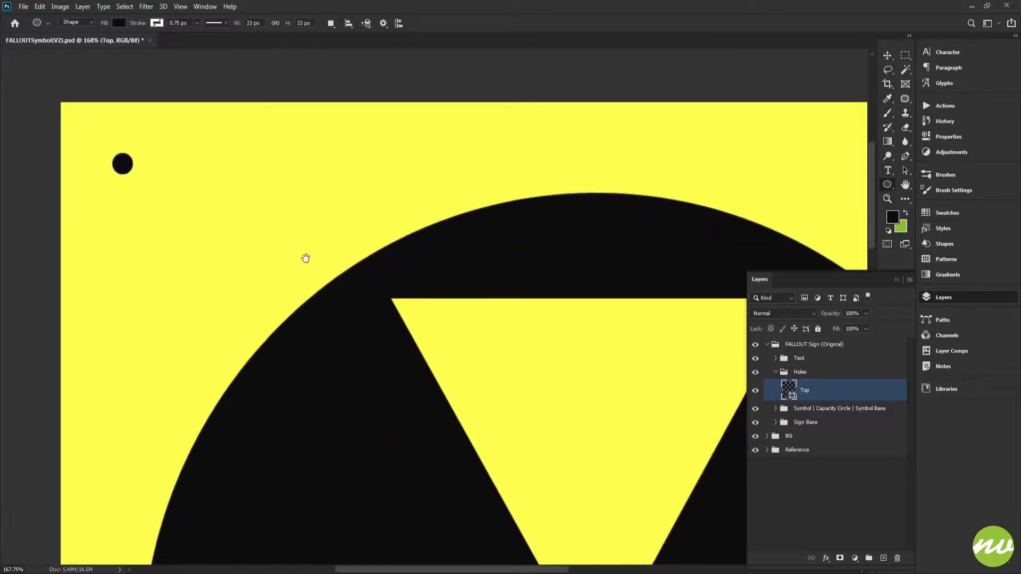
drag(474, 210, 396, 179)
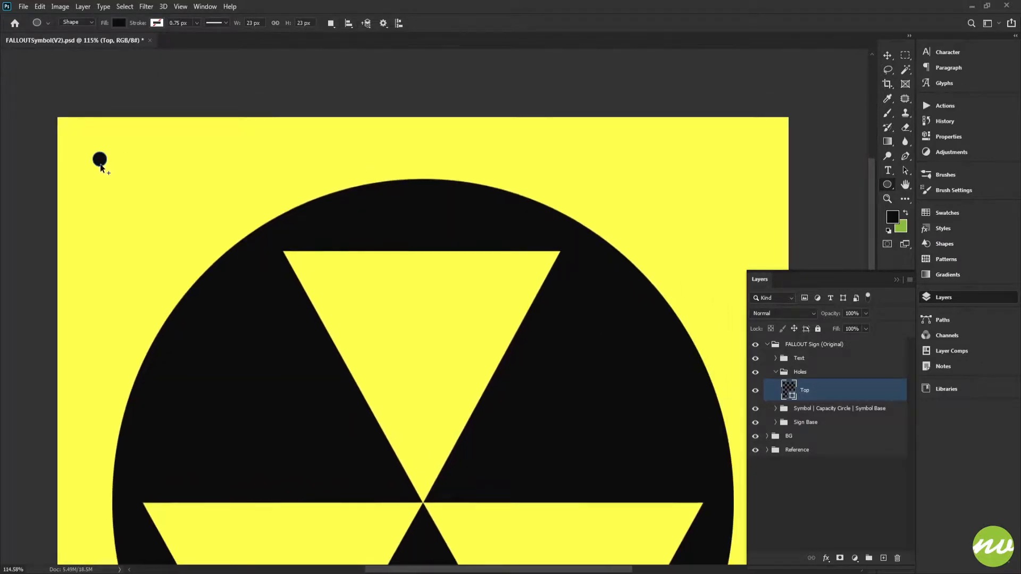
drag(101, 168, 712, 160)
Step: Select the whole canvas, centre the pair of top holes horizontally in it, and deselect
key(v)
key(ctrl+a)
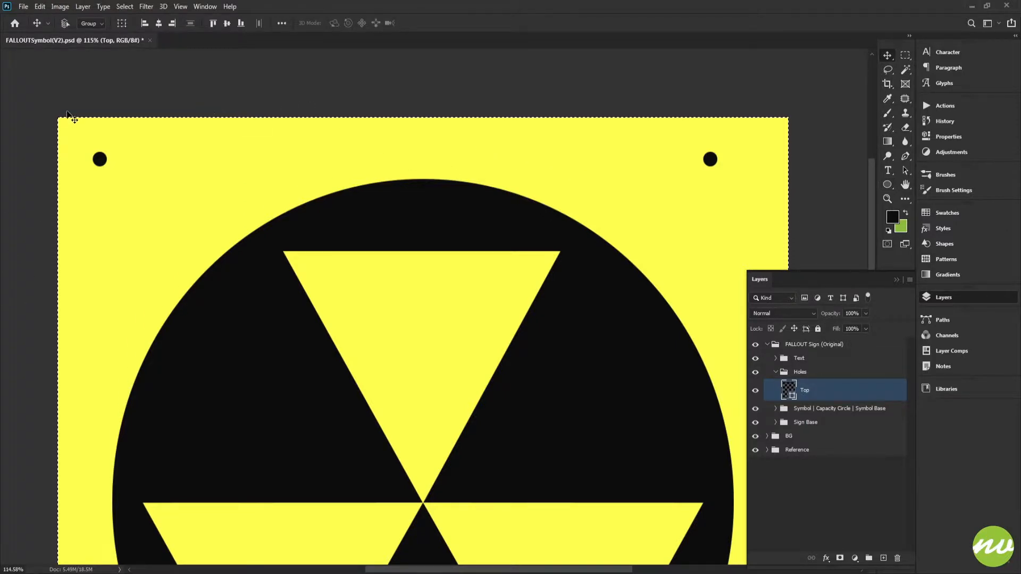
key(ctrl+0)
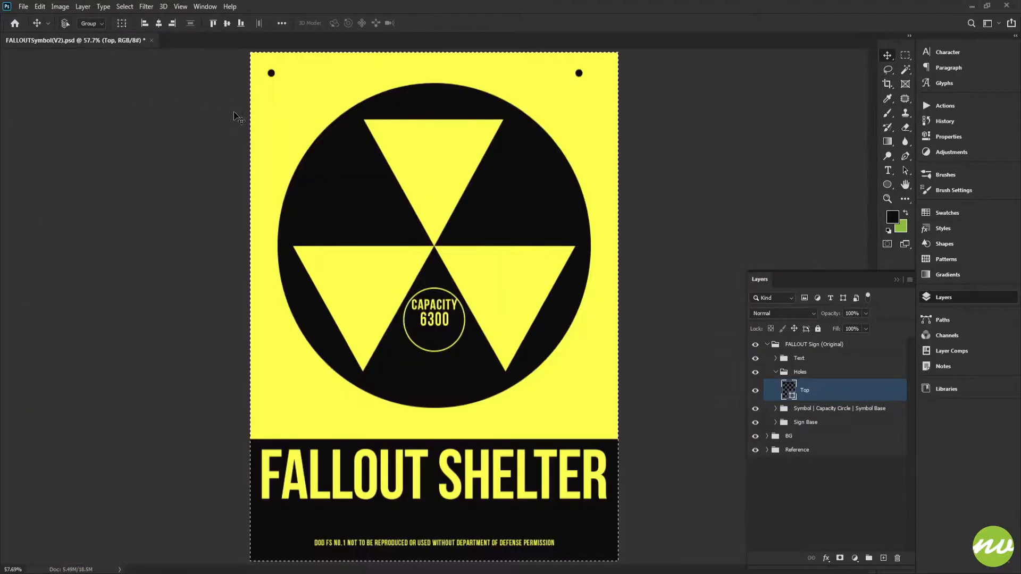
click(158, 23)
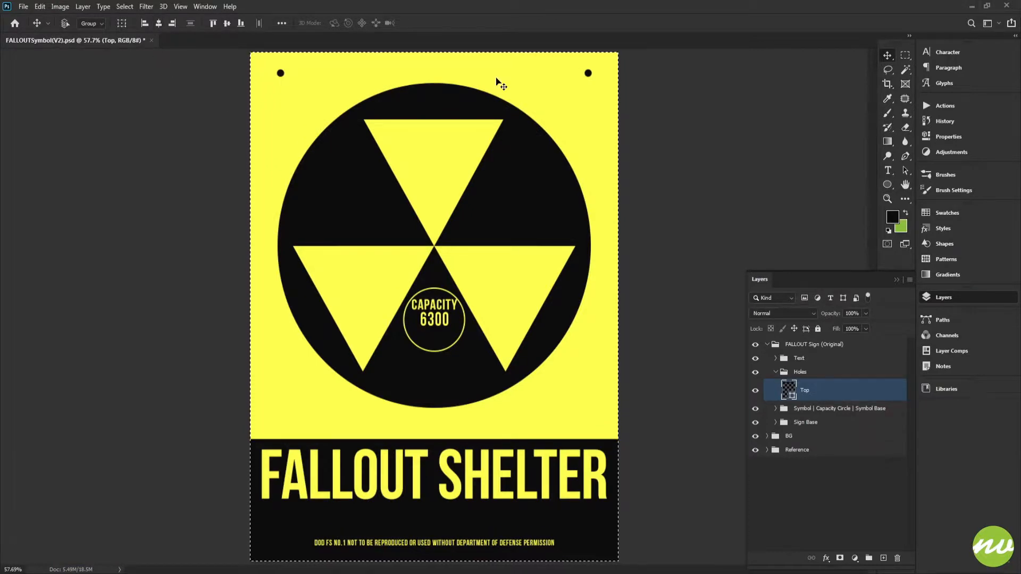
key(ctrl+d)
Step: Align the Top holes to the canvas's upper edge, deselect, and move them down 50 px
key(h)
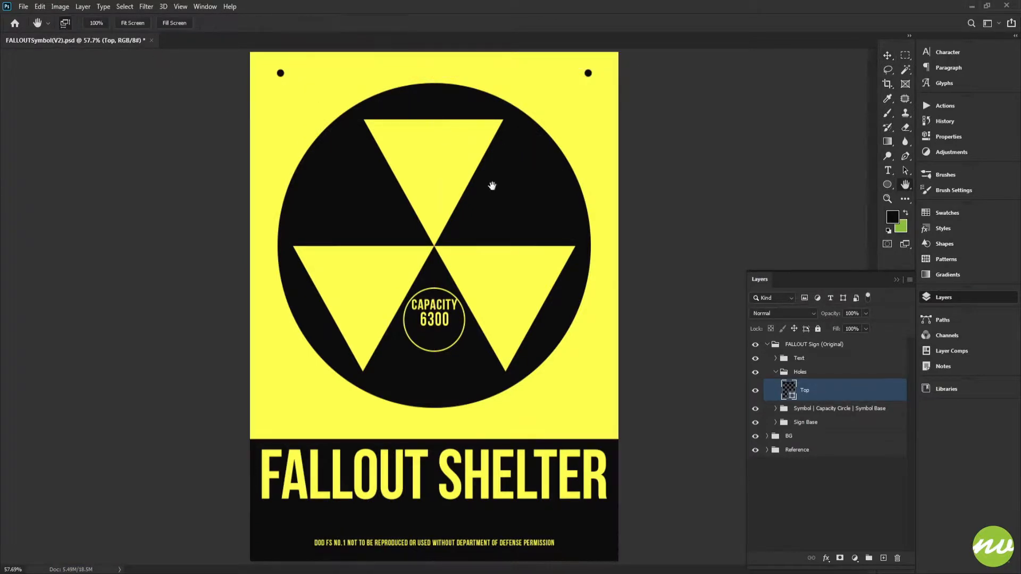
drag(337, 95, 392, 176)
drag(347, 121, 376, 249)
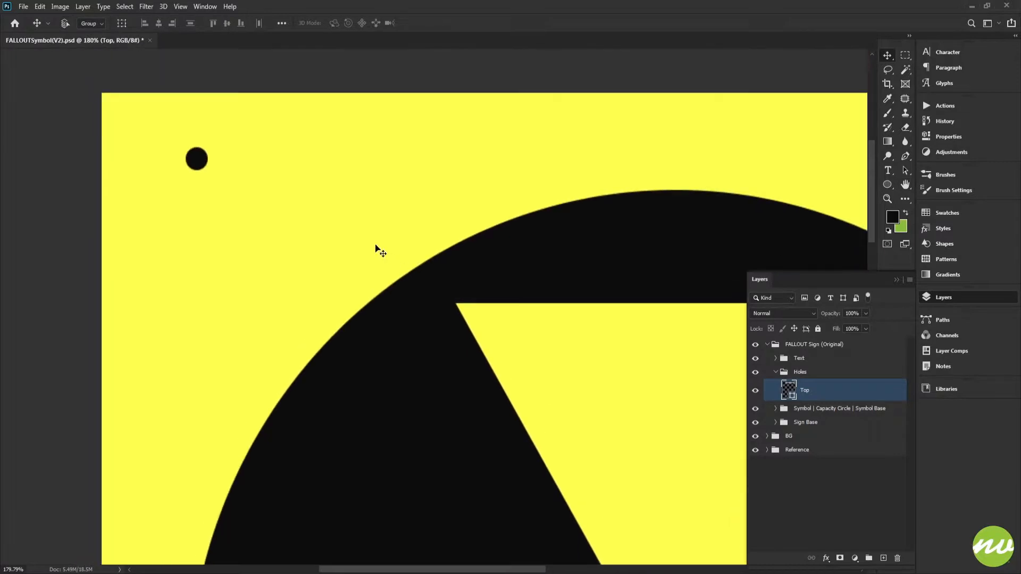
key(ctrl+a)
click(214, 23)
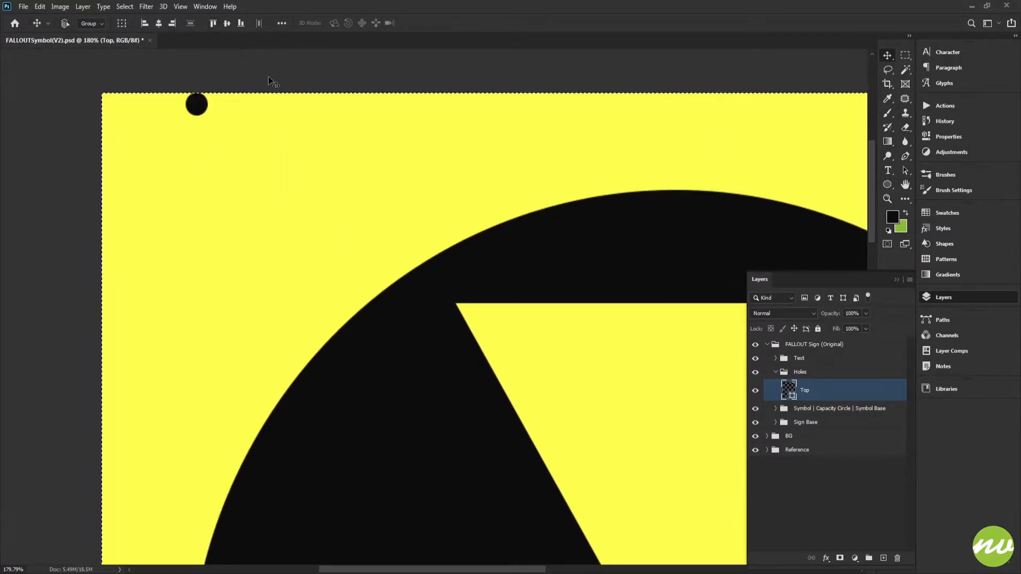
key(ctrl+d)
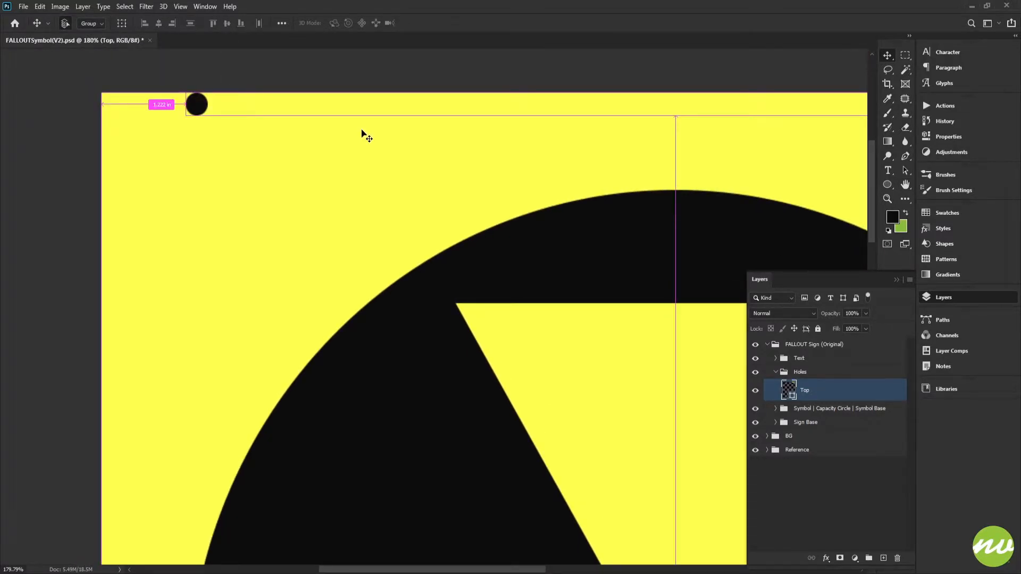
key(shift+Down)
key(shift+Down)
key(shift+Down)
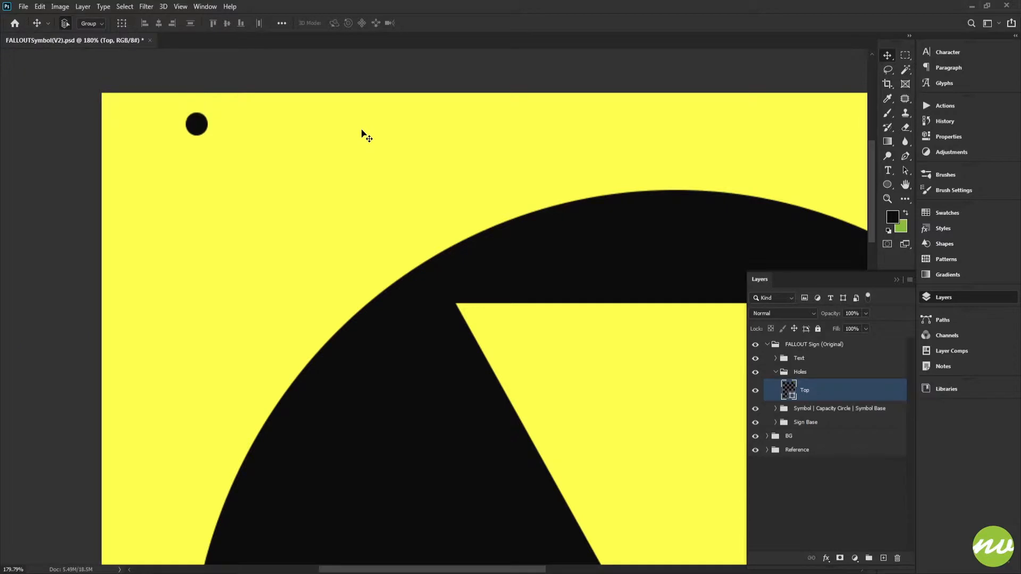
key(shift+Down)
key(shift+Down)
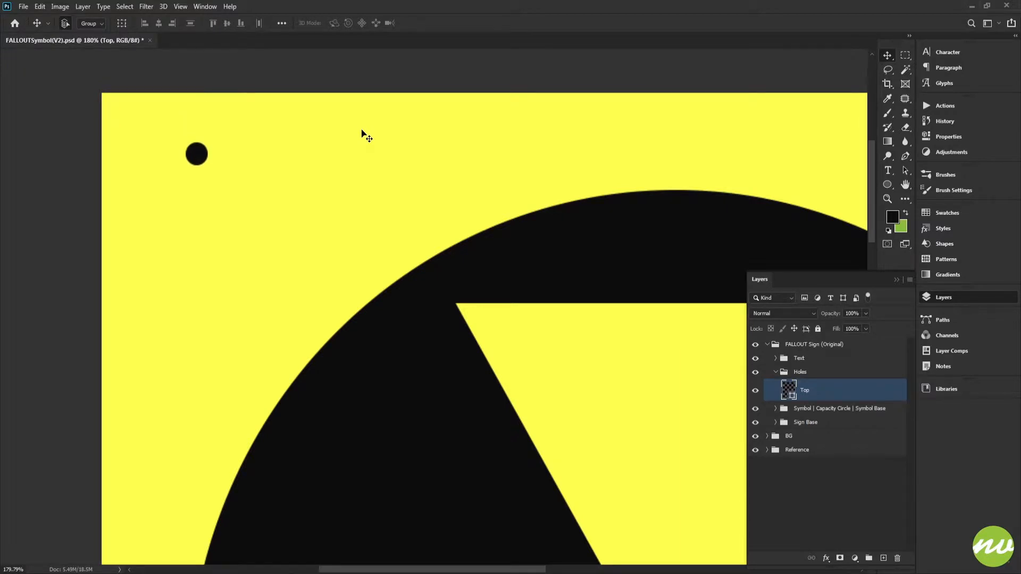
Step: Duplicate the Top holes layer, place the copy beneath the original, and recolour it with the sign's yellow
key(ctrl+0)
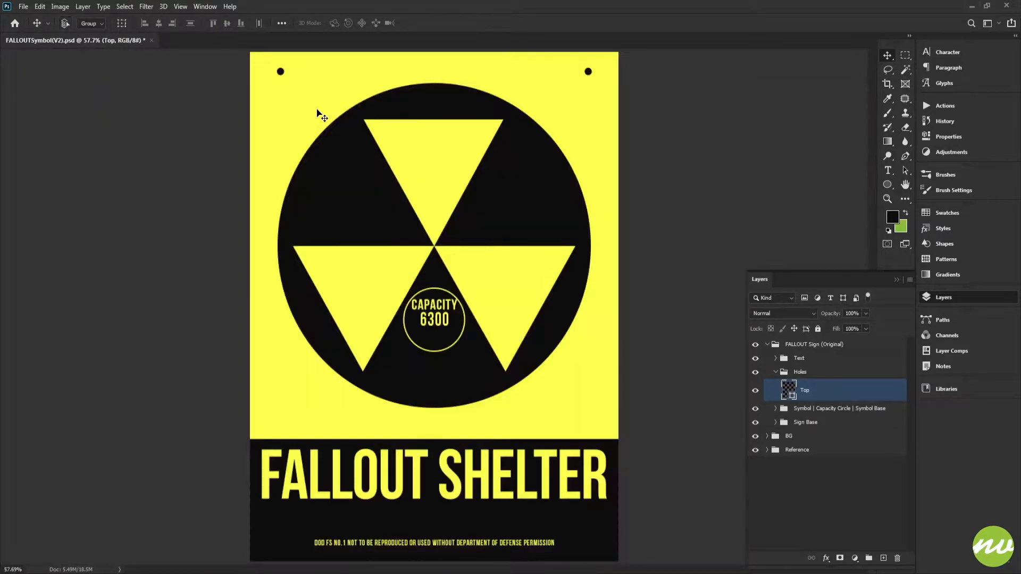
key(ctrl+j)
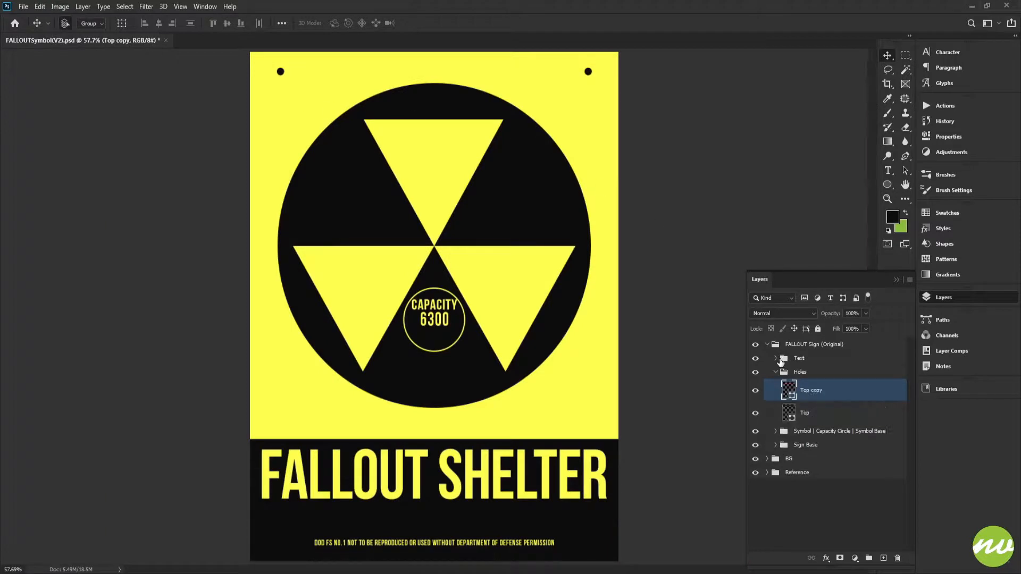
key(ctrl+bracketleft)
double_click(791, 415)
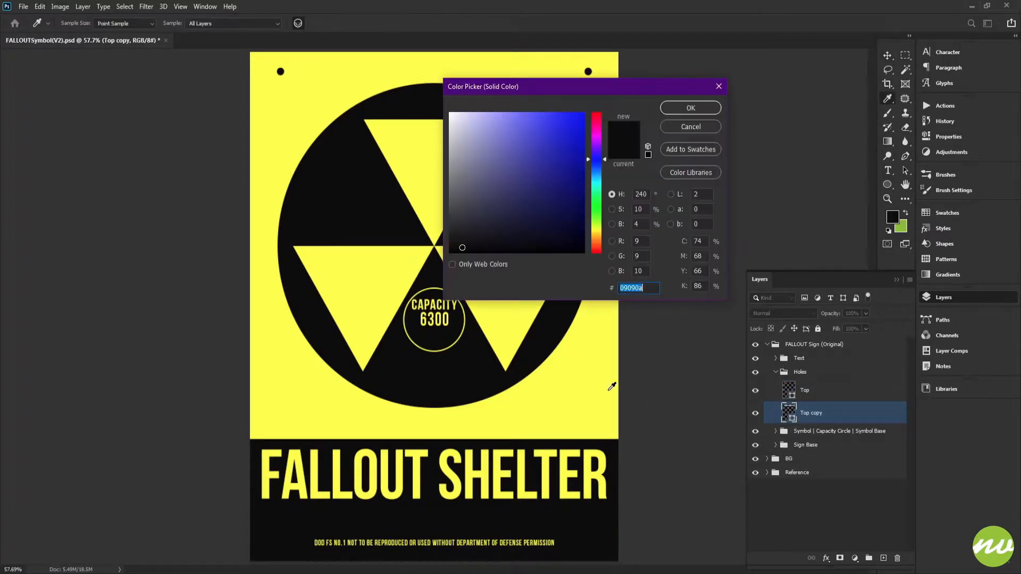
click(595, 428)
click(690, 108)
key(v)
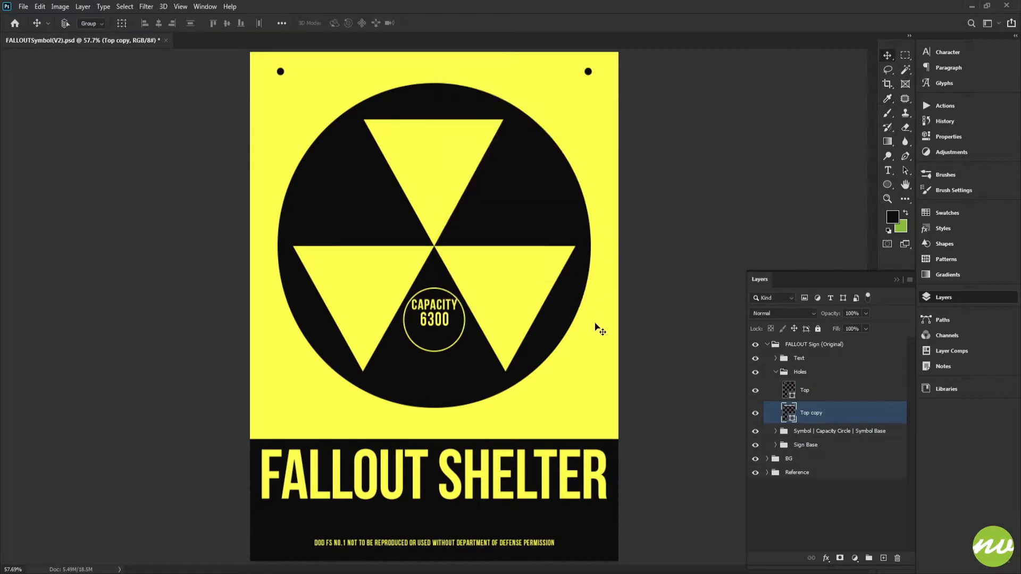
Step: Select the whole canvas and rename the yellow holes layer as Bottom
key(ctrl+a)
double_click(814, 417)
text(Bottom)
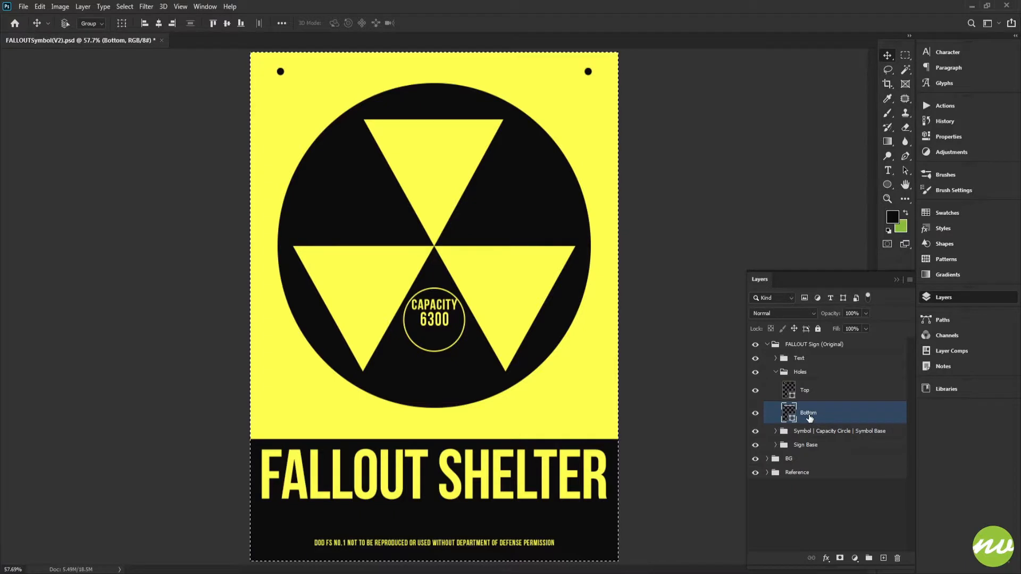
key(Return)
Step: Align the Bottom holes to the canvas's lower edge, deselect, move them up 50 px, and select the Holes group
click(241, 23)
key(ctrl+d)
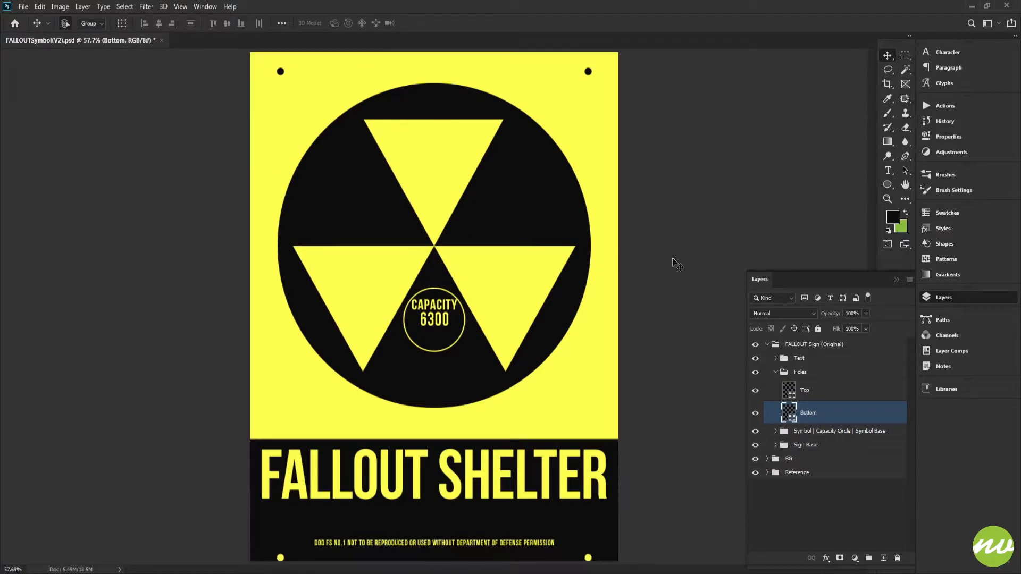
key(shift+Up)
key(shift+Up)
key(shift+Up)
key(shift+Up)
key(shift+Up)
key(h)
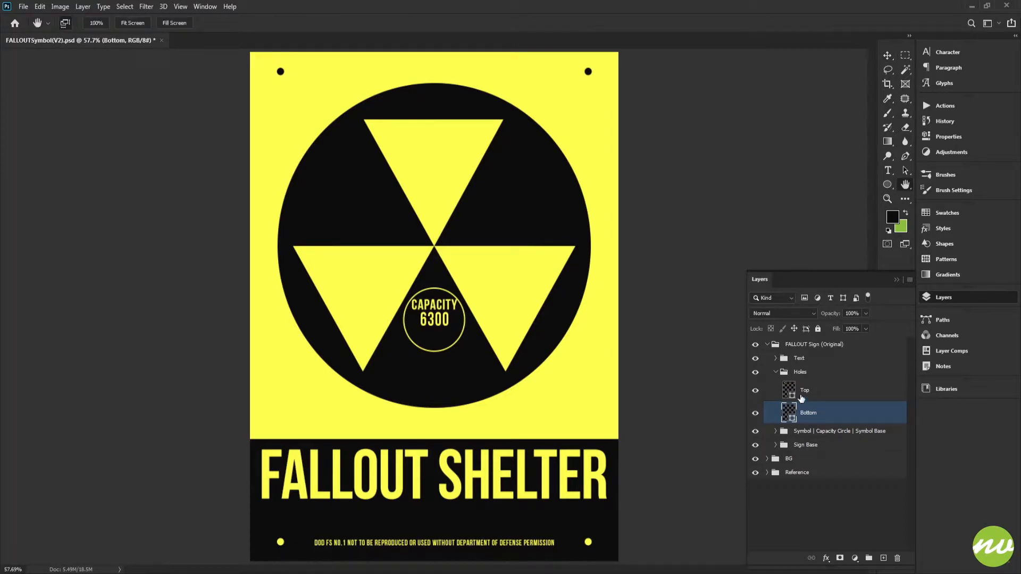
click(801, 375)
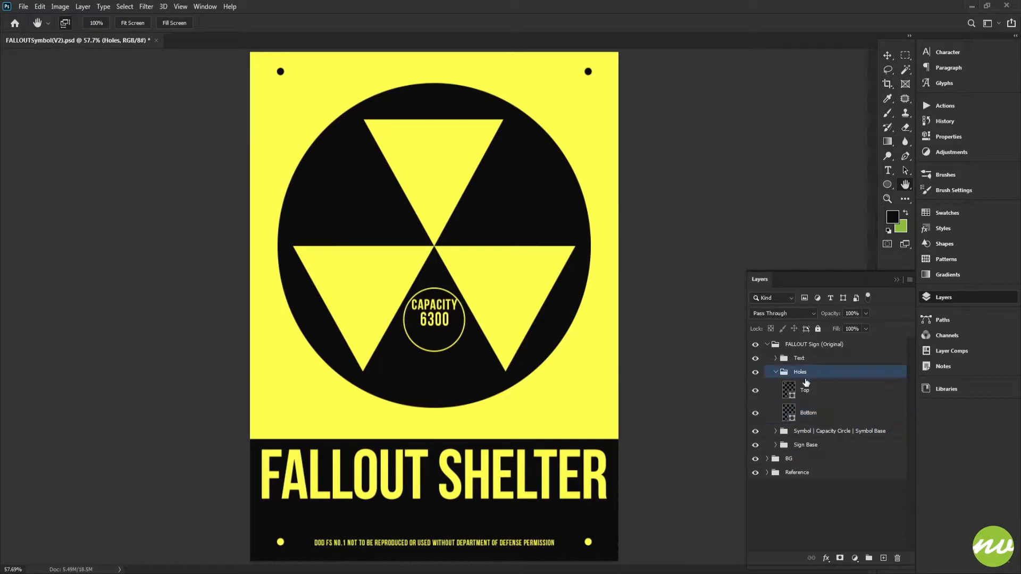
Step: Apply a Color Overlay to the Holes group using dark grey #424242, Normal blend mode and 100% opacity
click(826, 559)
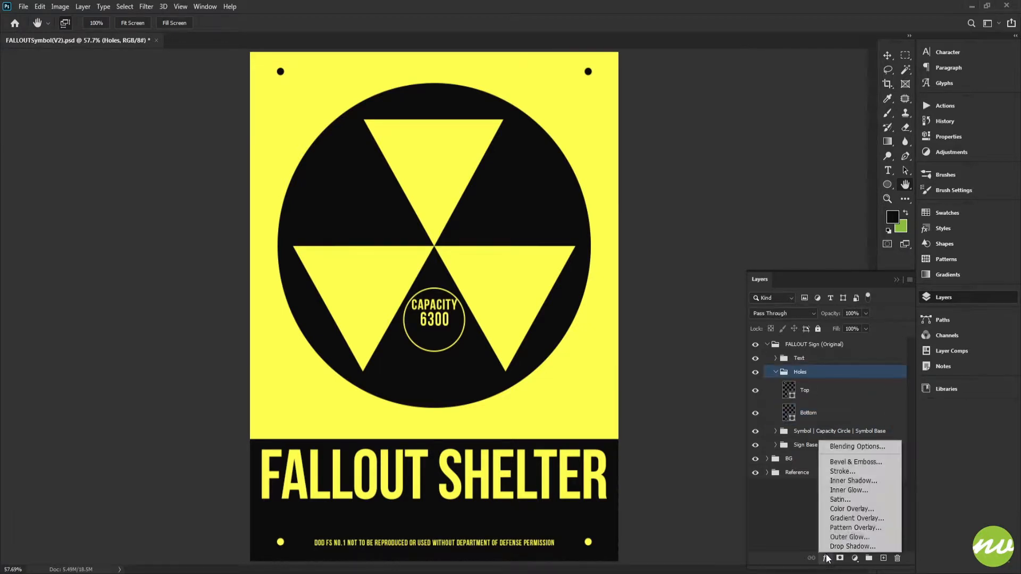
click(846, 509)
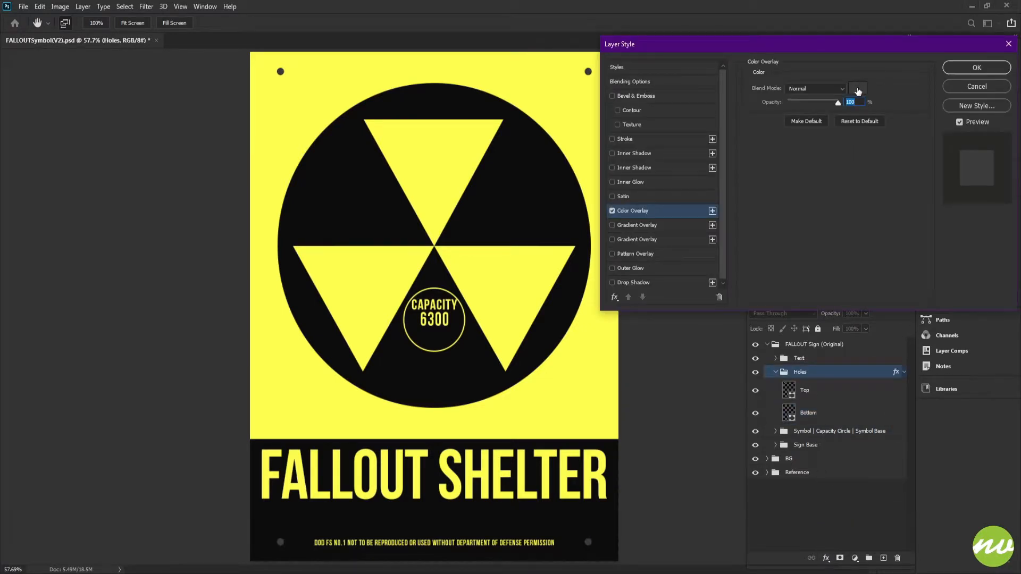
click(857, 91)
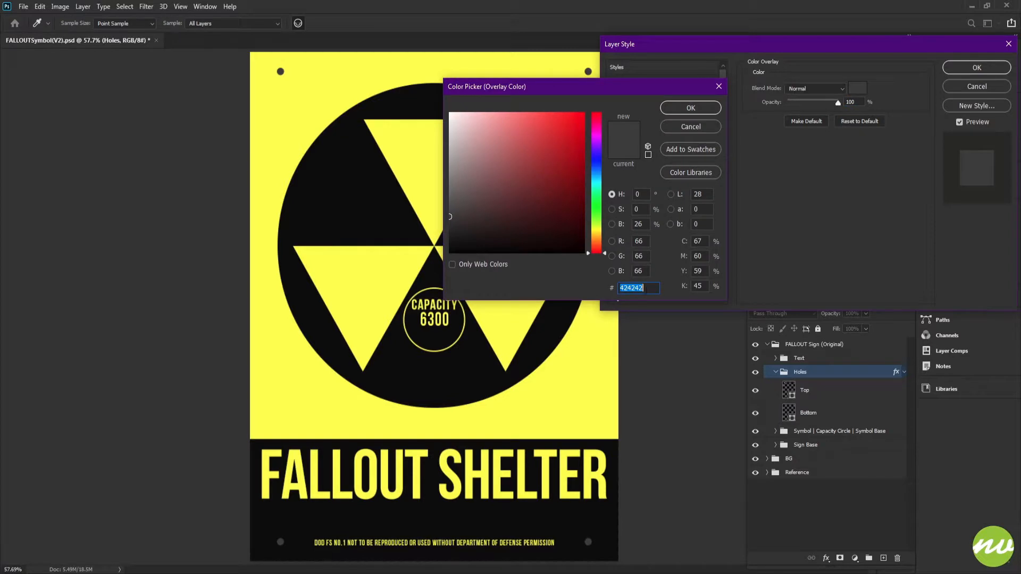
click(655, 290)
click(691, 126)
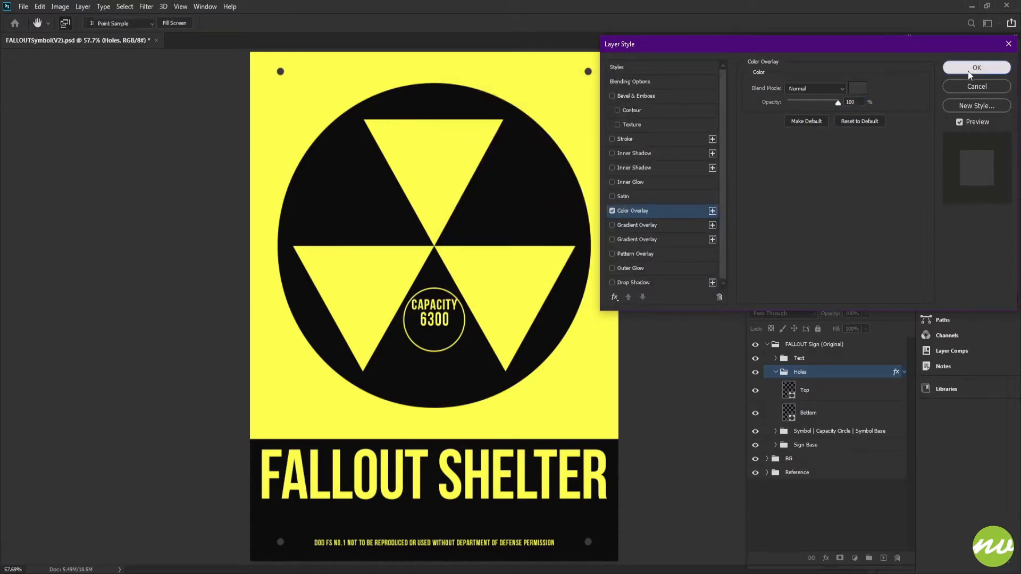
key(Return)
click(96, 23)
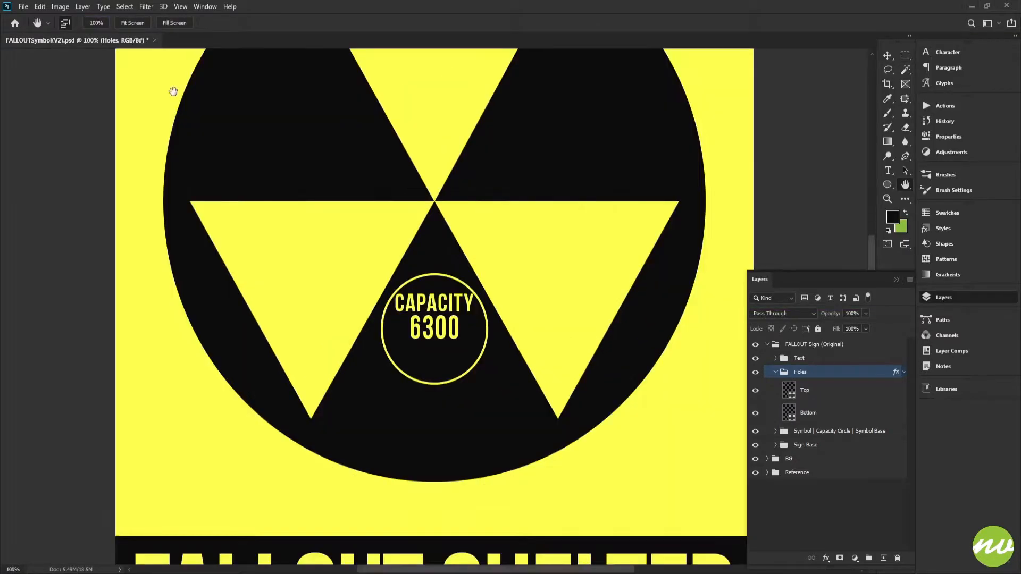
drag(294, 395, 402, 116)
drag(556, 265, 195, 463)
drag(494, 58, 587, 505)
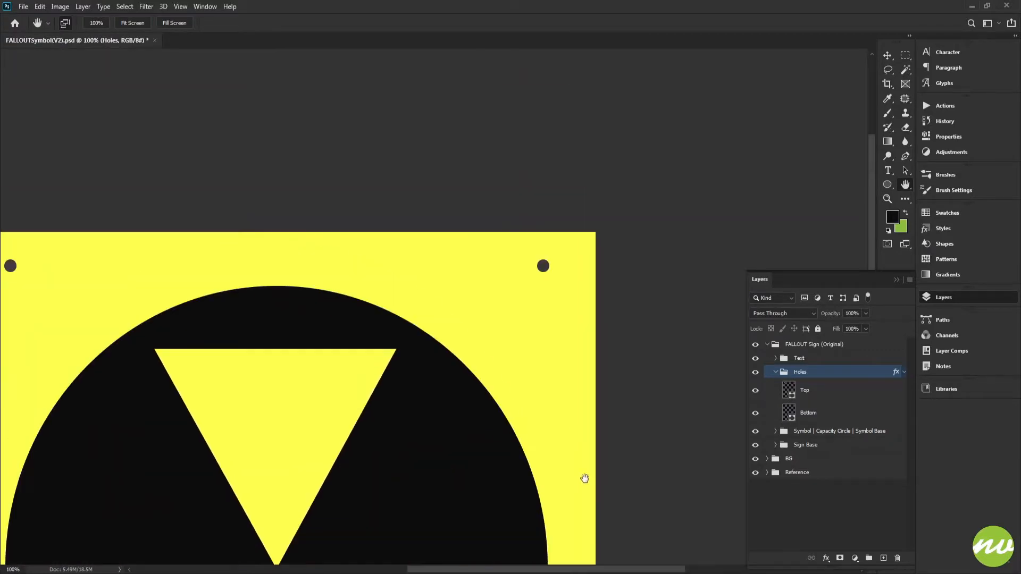
click(133, 22)
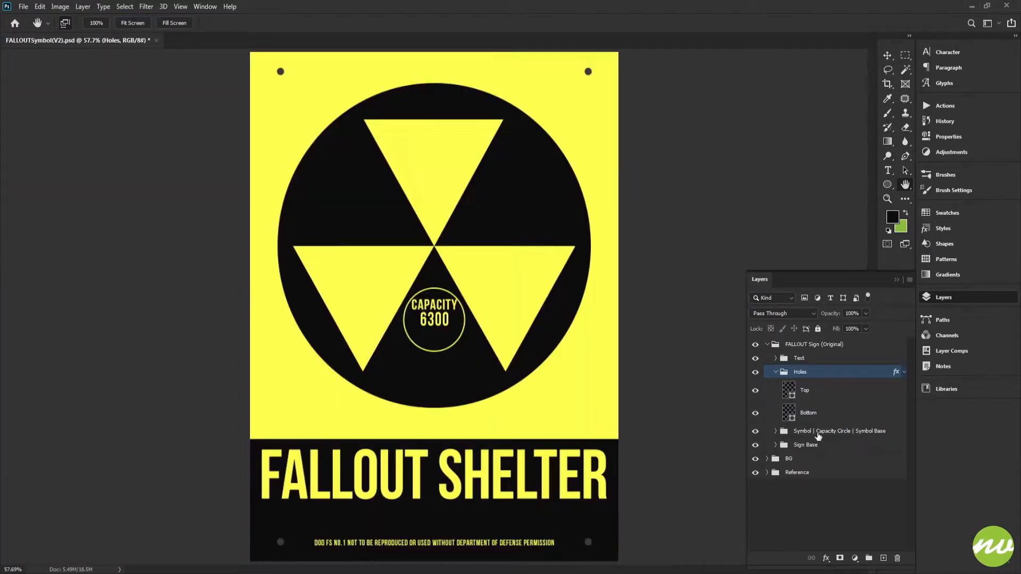
Step: Collapse the Holes group and save the document in the Workfiles folder as FALLOUTSign(Original).psd
click(776, 372)
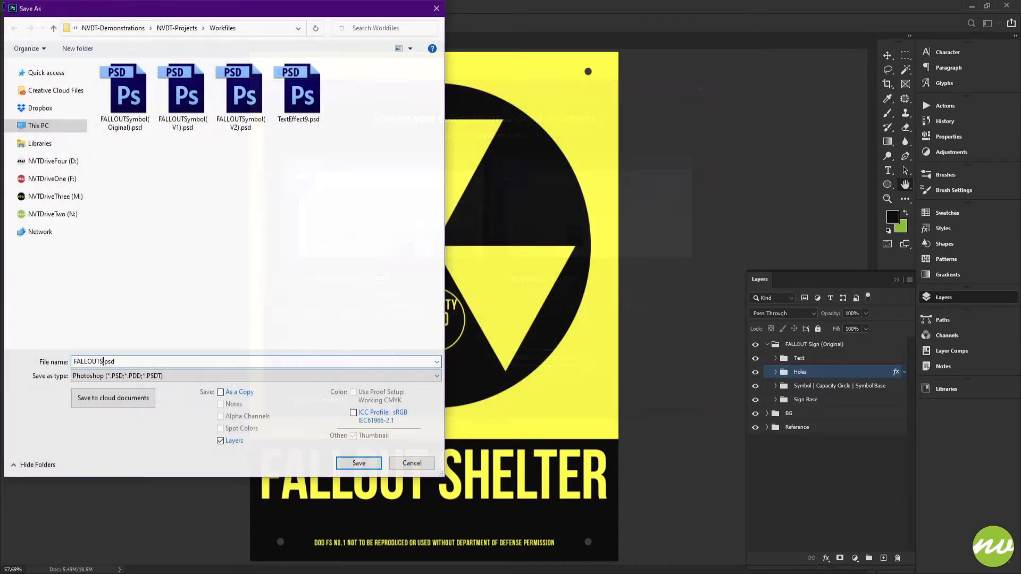
text(ign(Original).psd)
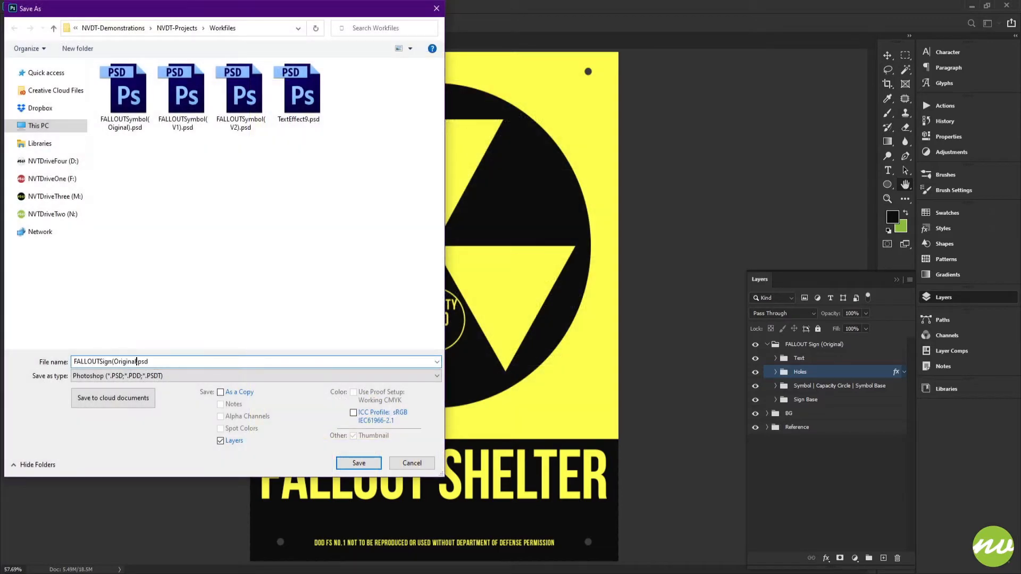
click(340, 458)
click(561, 183)
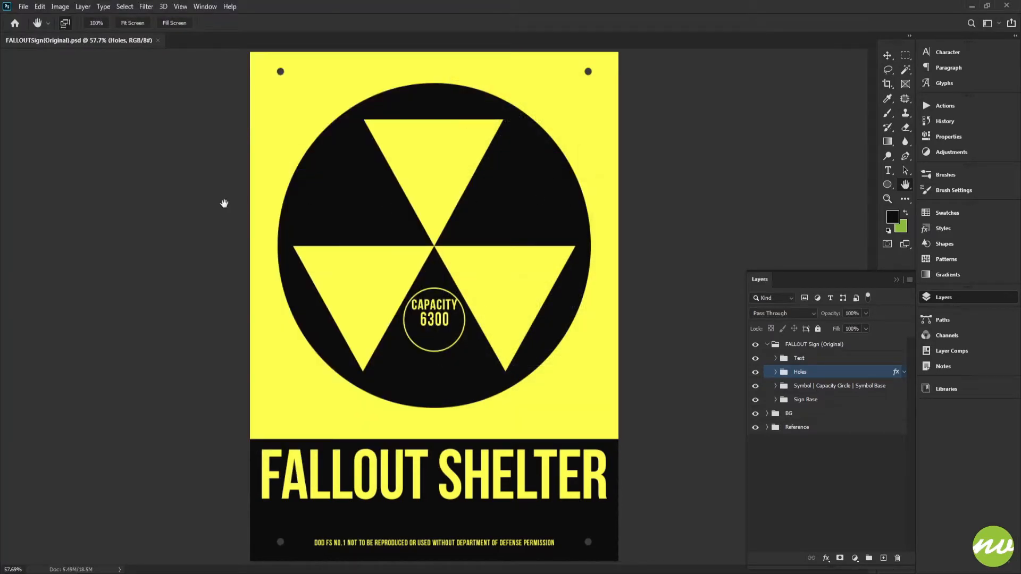
Step: Set the area around the canvas to black and save a JPEG copy at Maximum quality 12 in the Previews folder
right_click(202, 198)
click(224, 248)
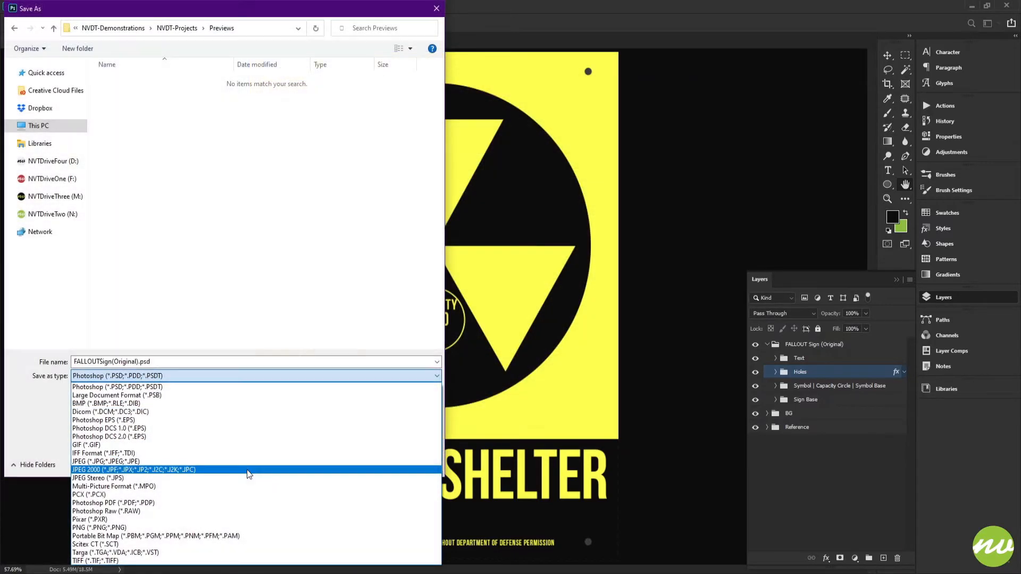
click(247, 471)
click(354, 523)
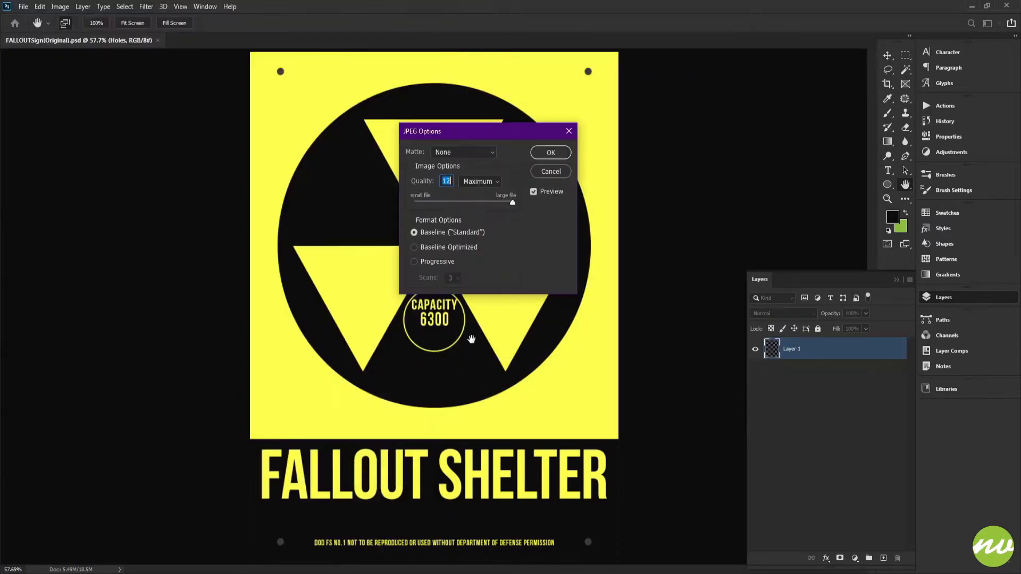
key(Return)
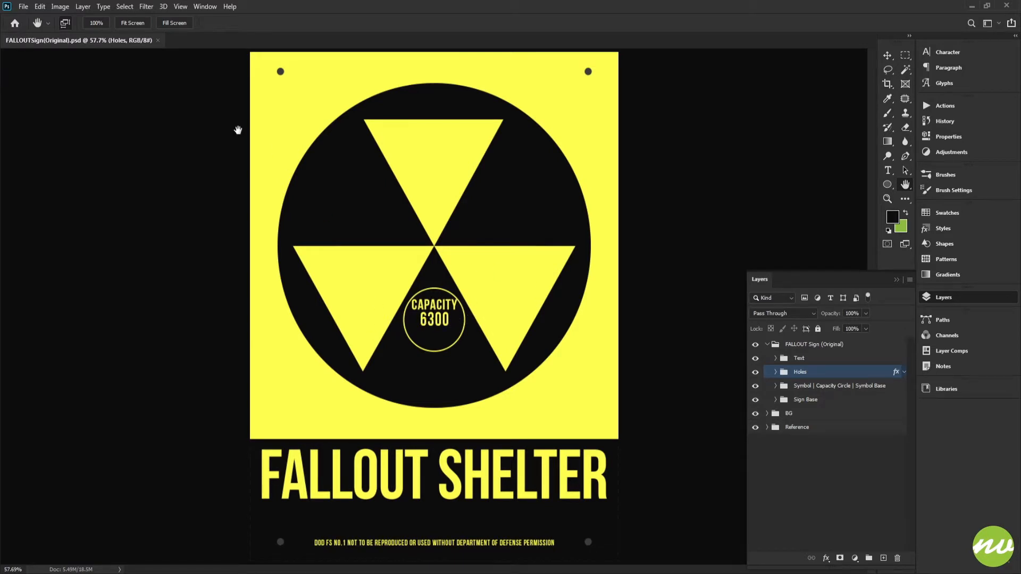
Step: Examine the capacity circle, the FALLOUT SHELTER lettering, the small permission line and the bottom holes at full size
click(97, 23)
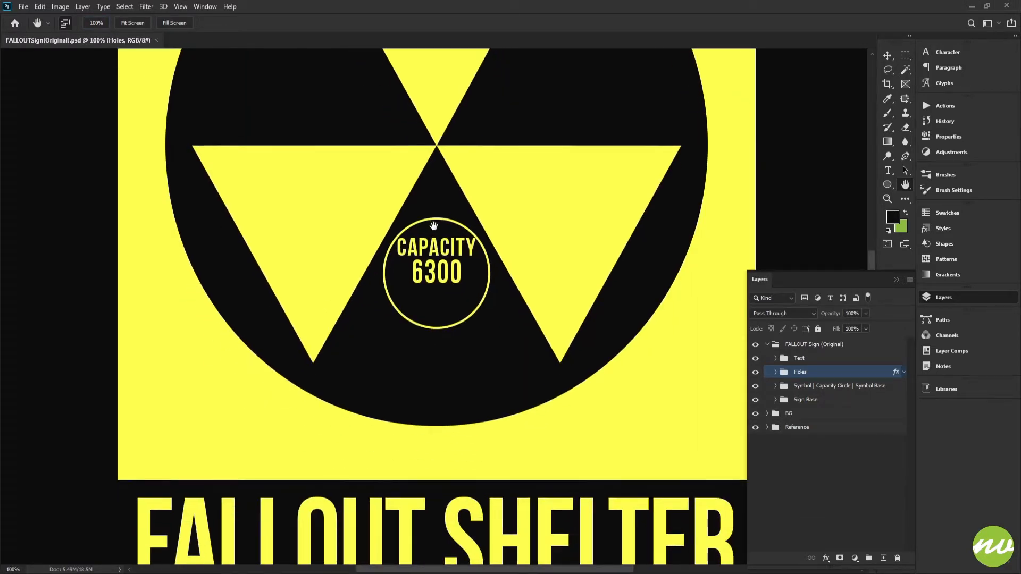
key(ctrl+0)
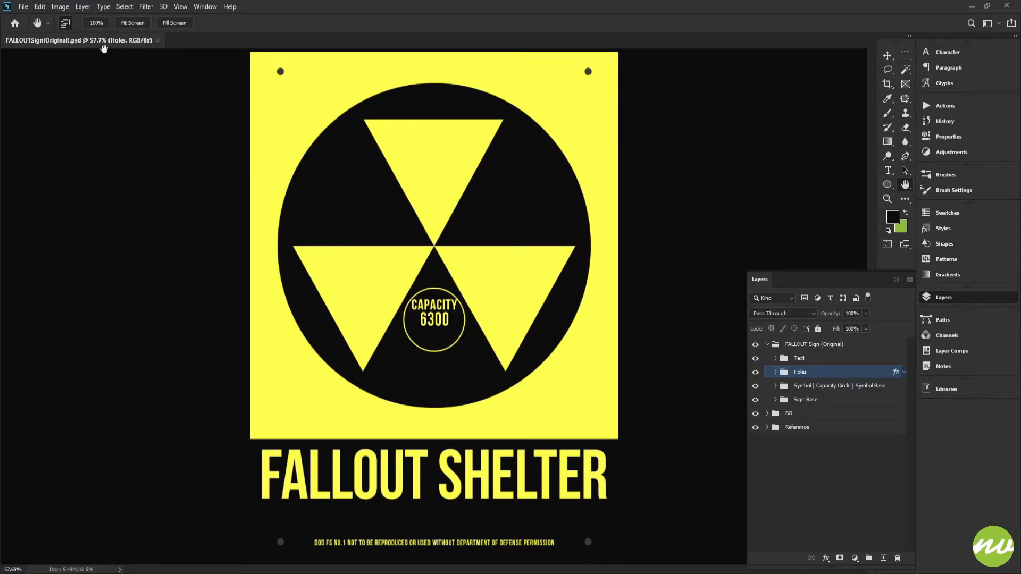
click(97, 22)
drag(297, 405, 292, 245)
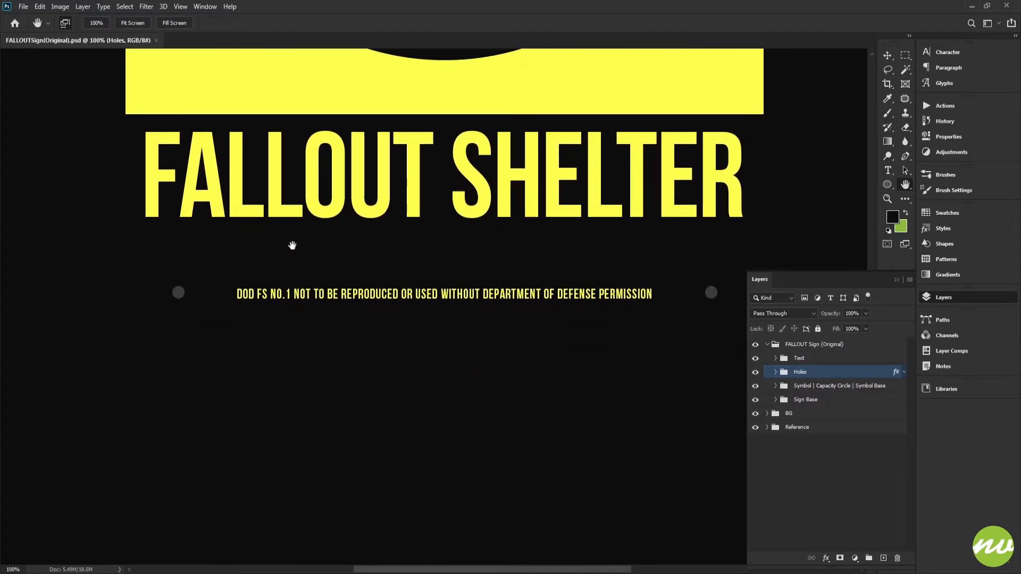
drag(259, 310, 285, 354)
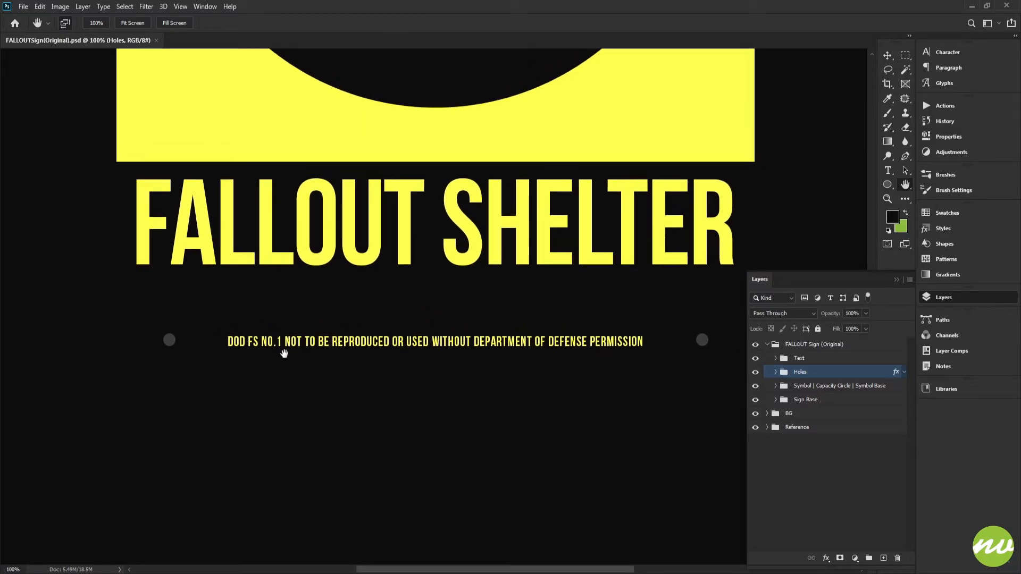
key(v)
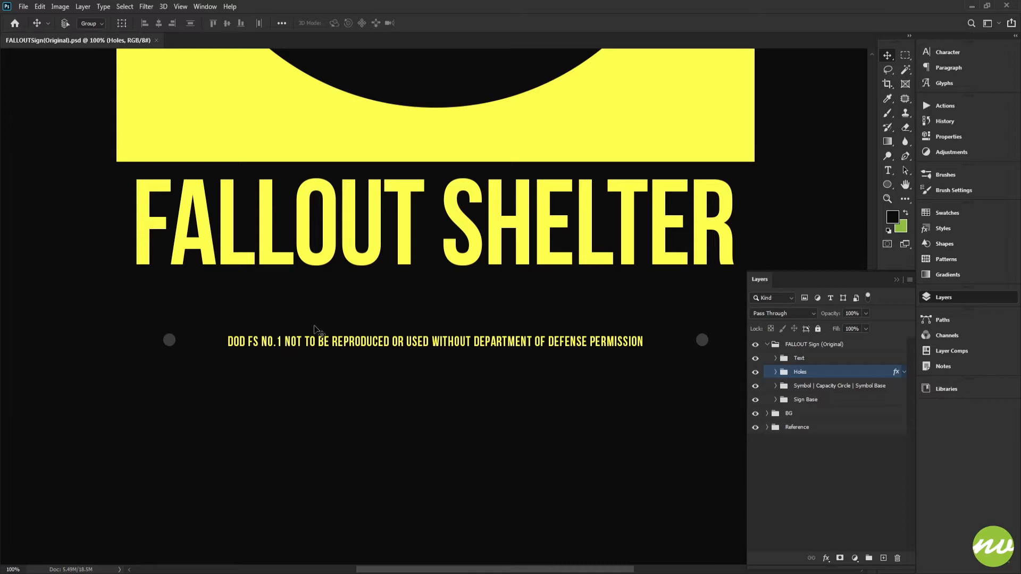
key(h)
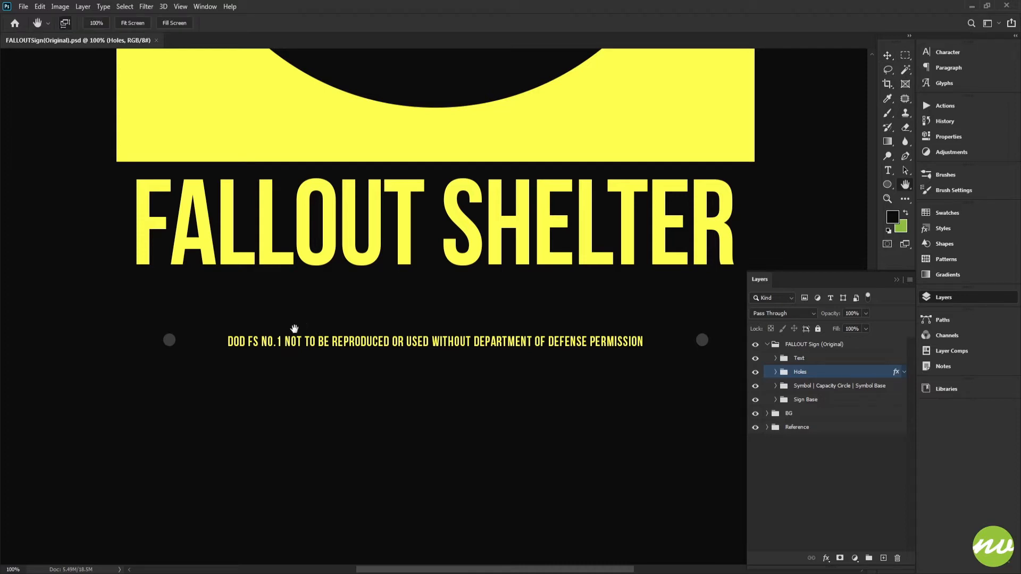
click(141, 27)
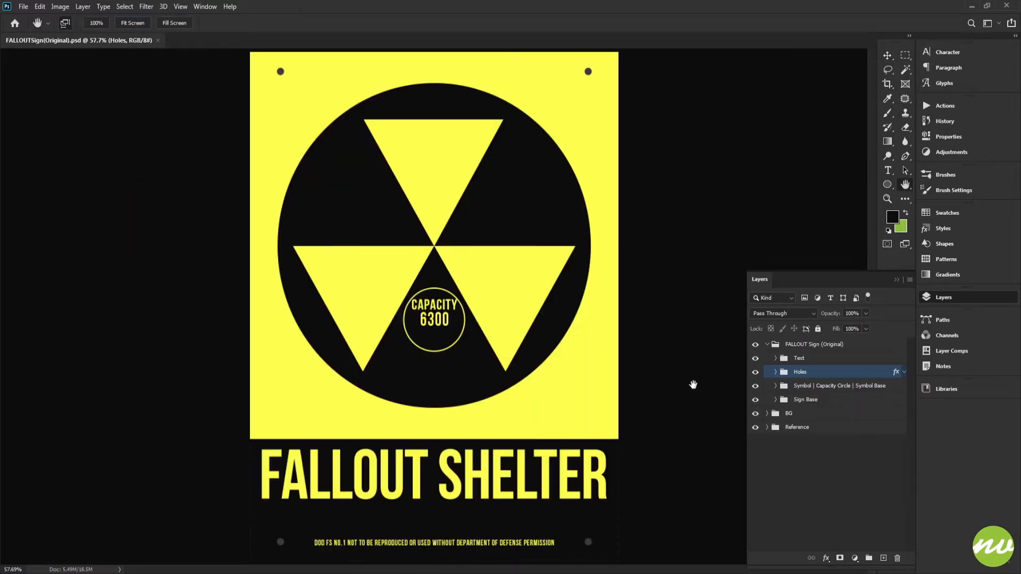
Step: Preview the sign without the Capacity Circle group, show the group again, and review the complete design from a distance
click(775, 386)
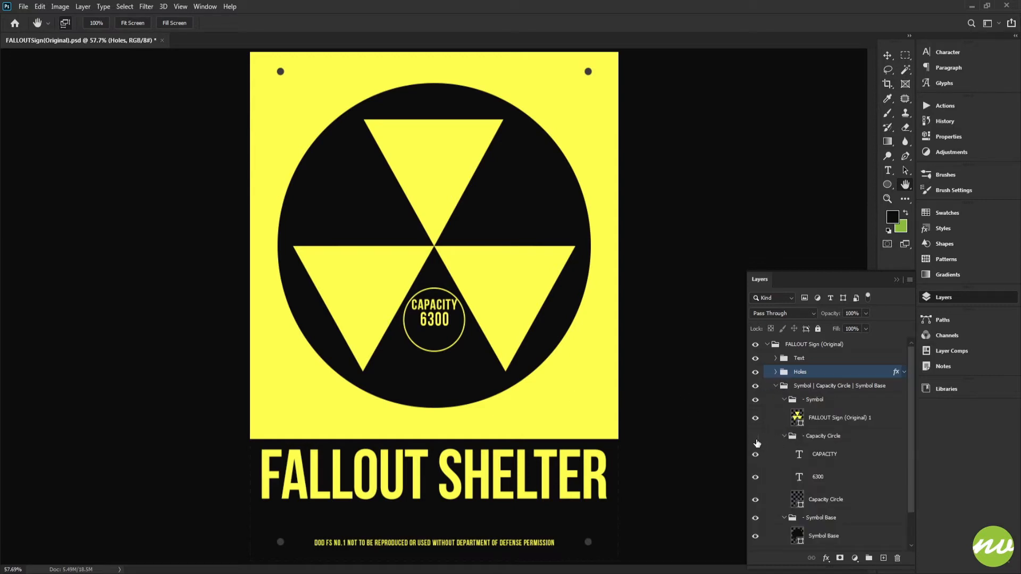
click(756, 438)
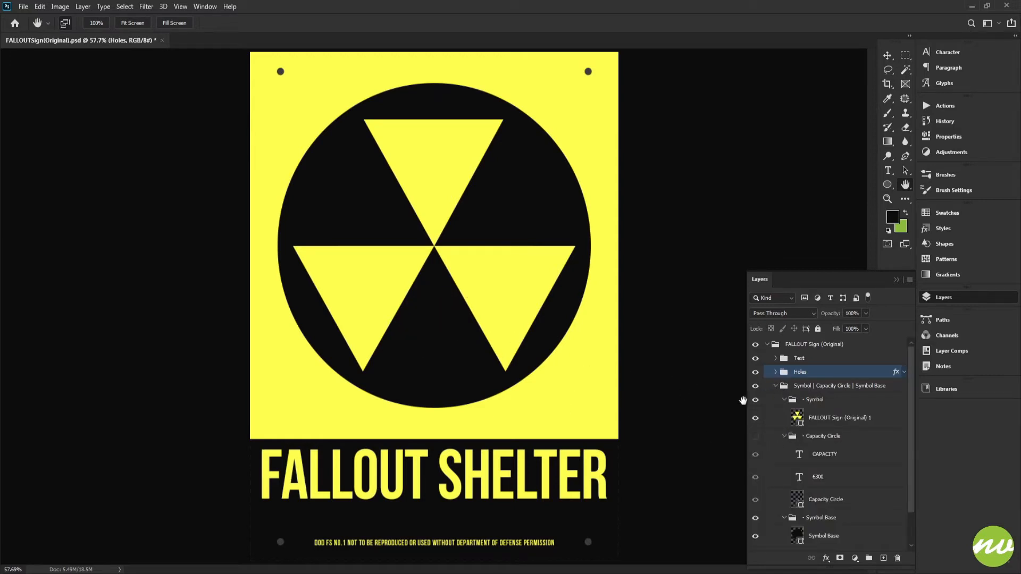
click(755, 437)
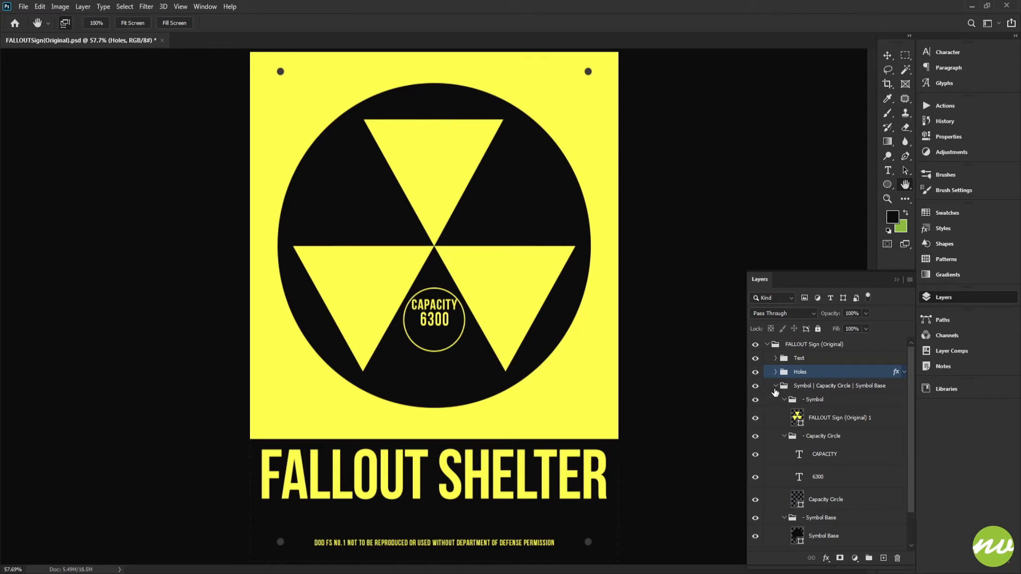
click(96, 23)
click(141, 23)
click(775, 387)
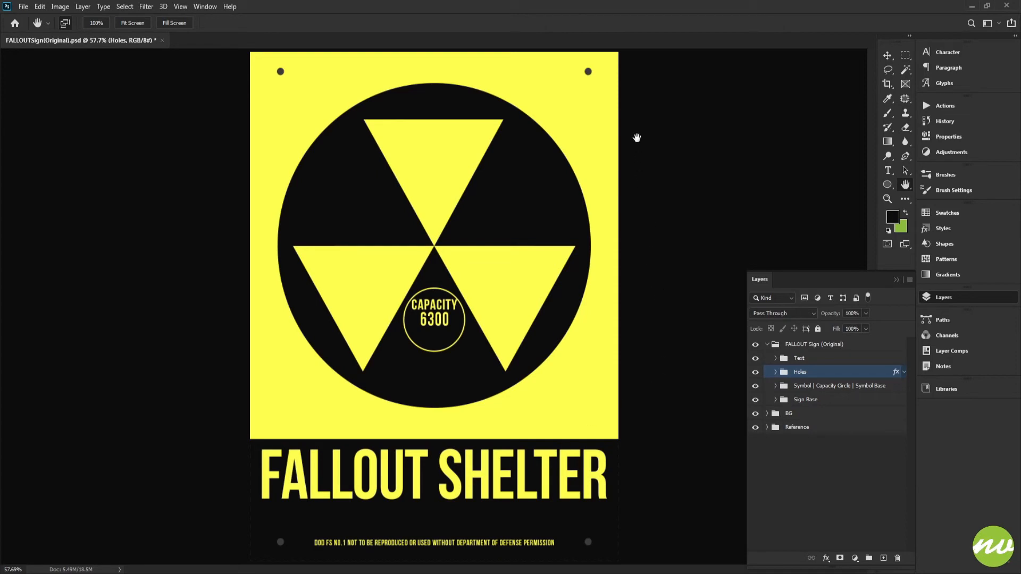
alt+click(669, 191)
alt+click(669, 192)
alt+click(669, 192)
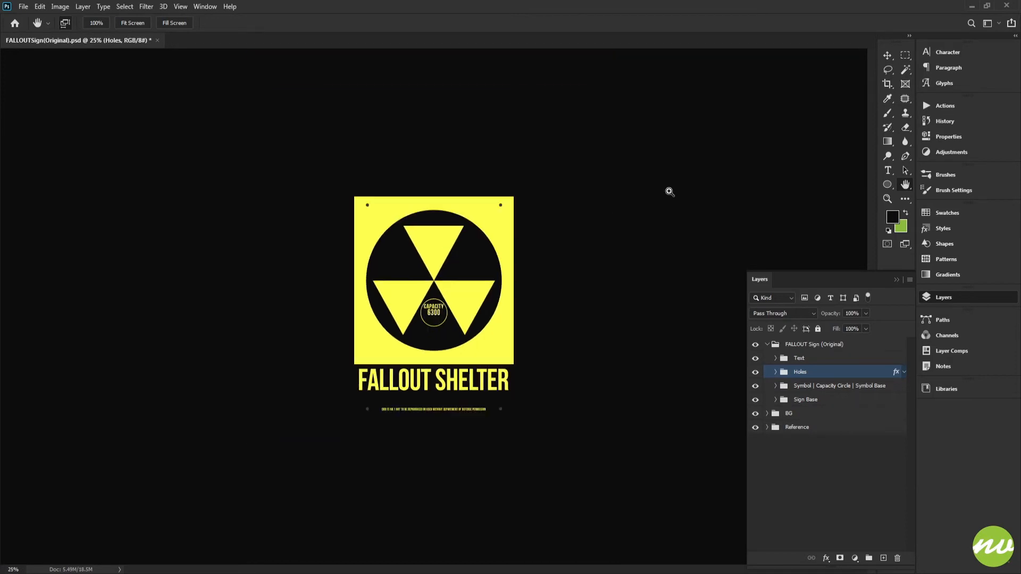
key(ctrl+0)
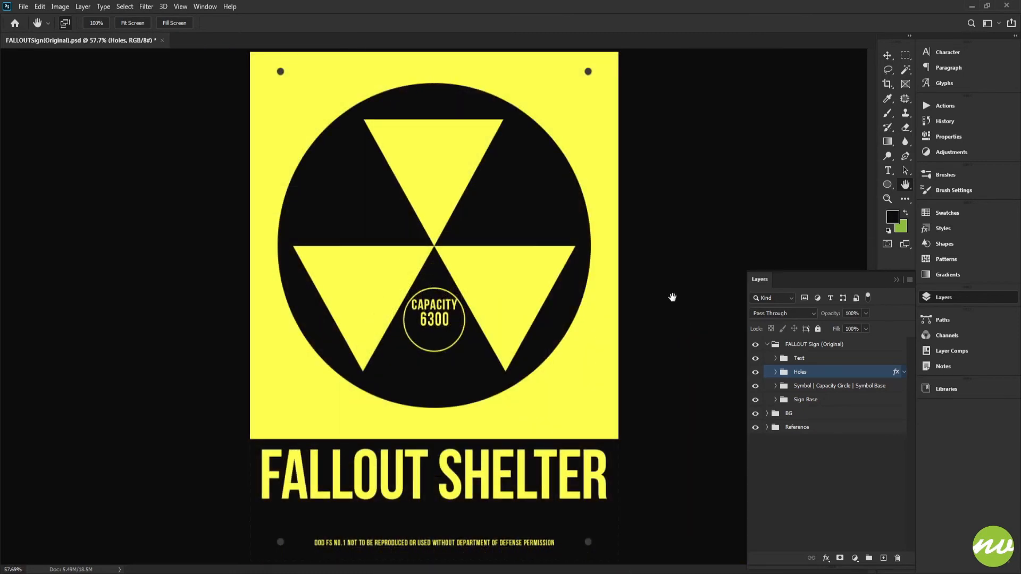
Step: Select the FALLOUT Sign (Original) group, save the document, and hide the interface panels to present the finished sign
click(766, 344)
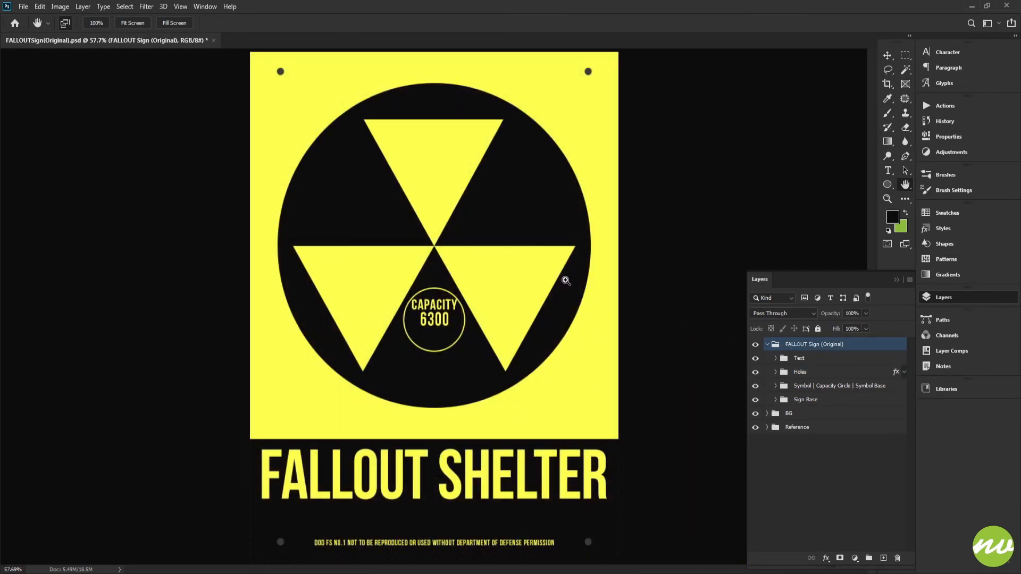
key(ctrl+s)
key(Tab)
scroll(846, 265, up, 1)
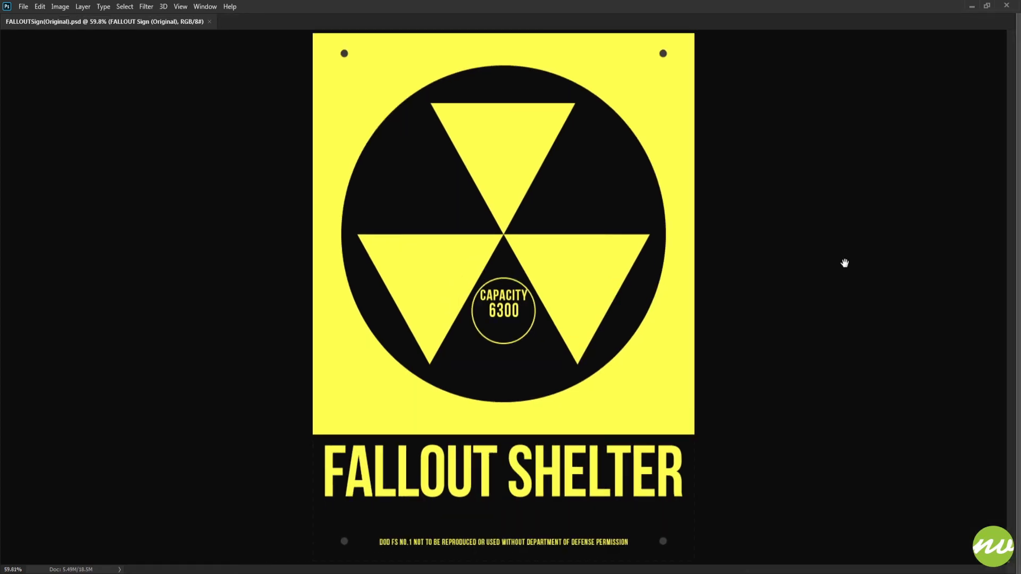